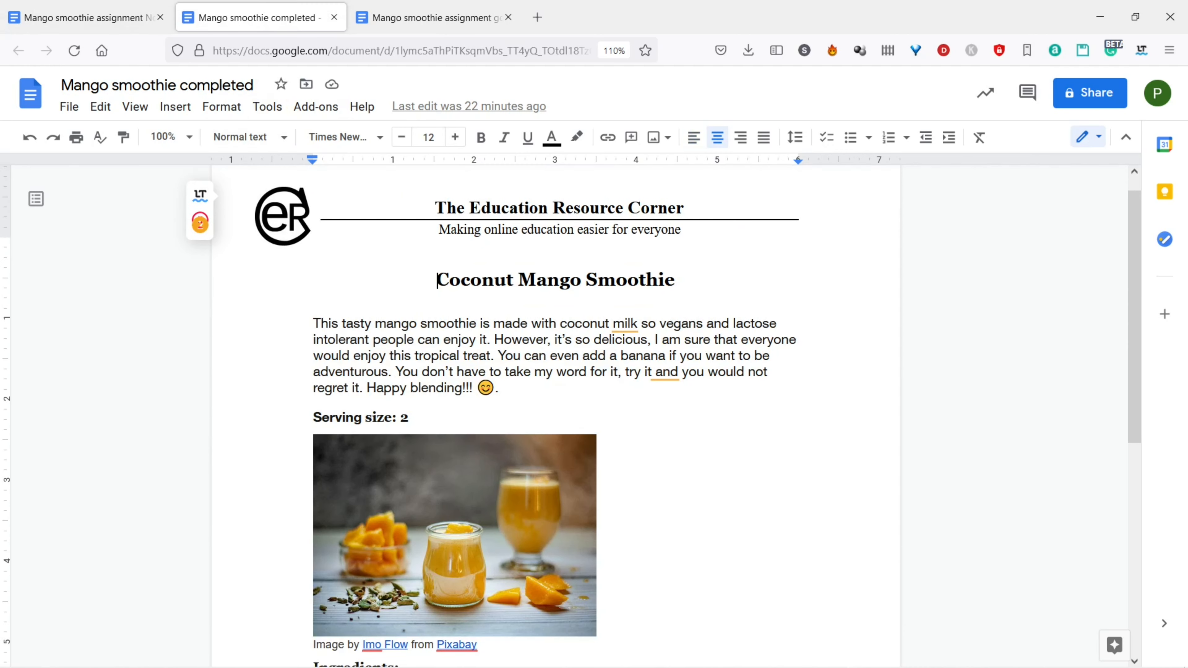
# Review the completed mango smoothie recipe and compare it with the unformatted version without instructions
pyautogui.scroll(-8, 555, 415)
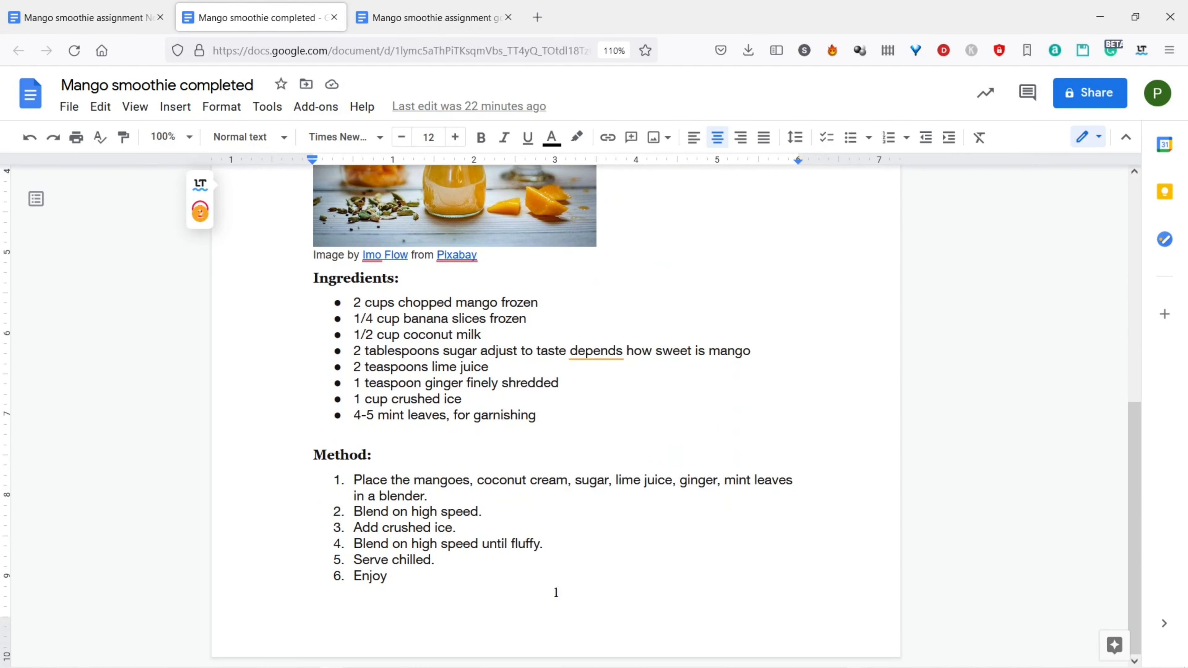
pyautogui.scroll(10, 555, 416)
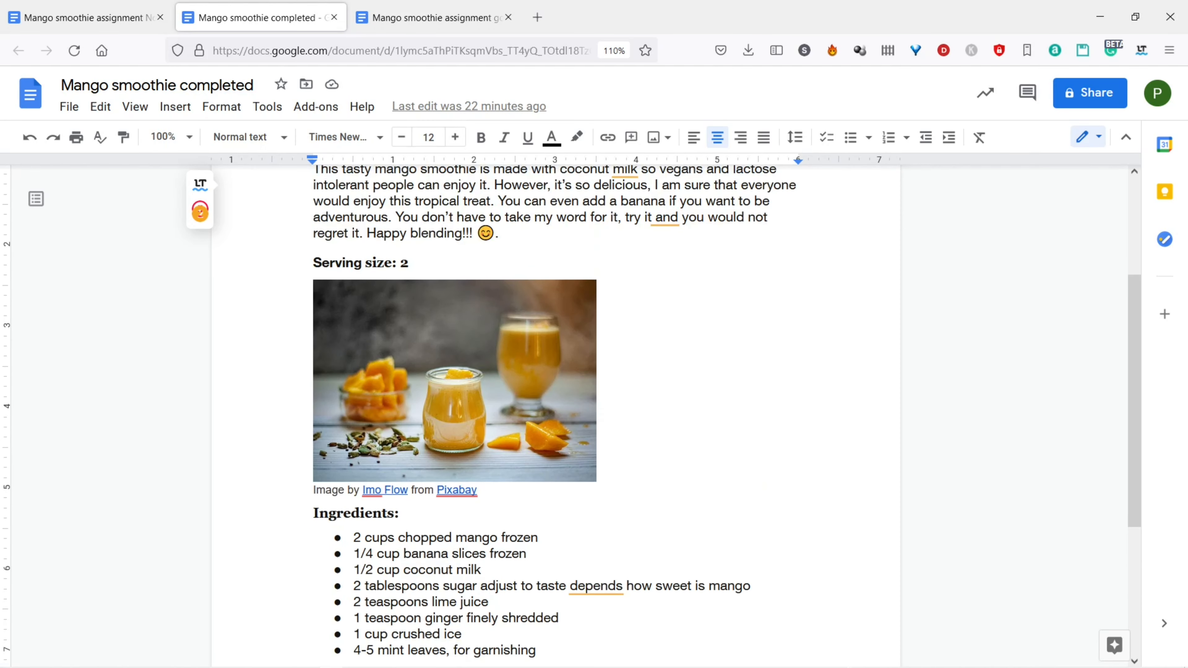
pyautogui.scroll(-2, 555, 415)
pyautogui.scroll(-1, 556, 415)
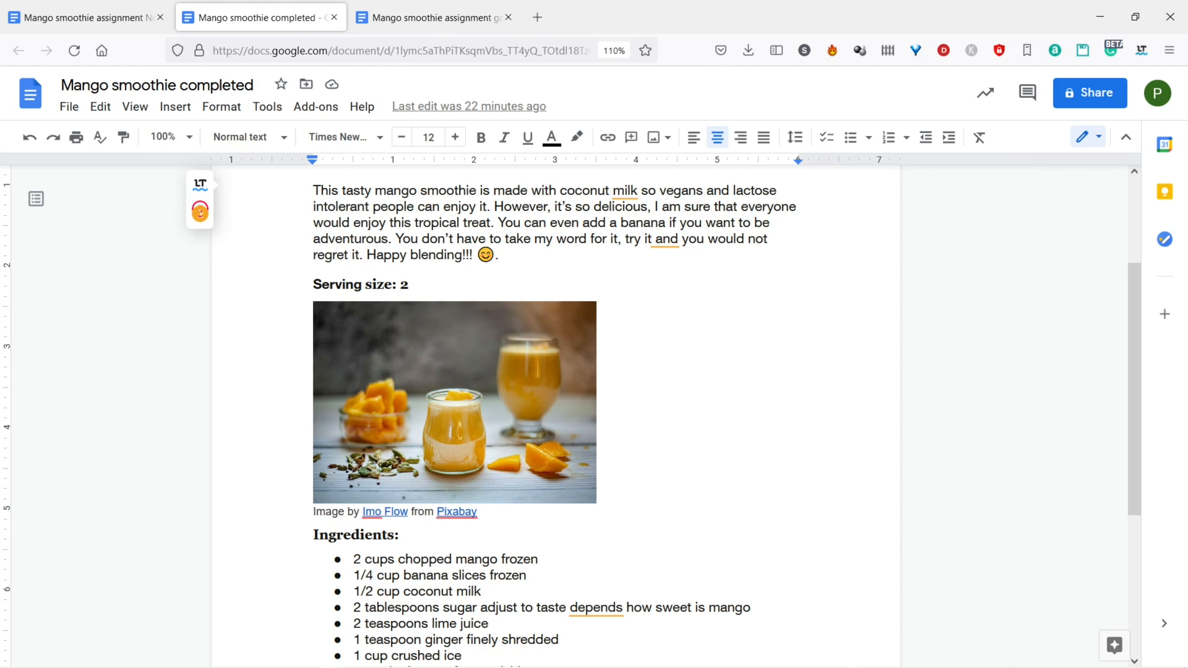
pyautogui.click(87, 18)
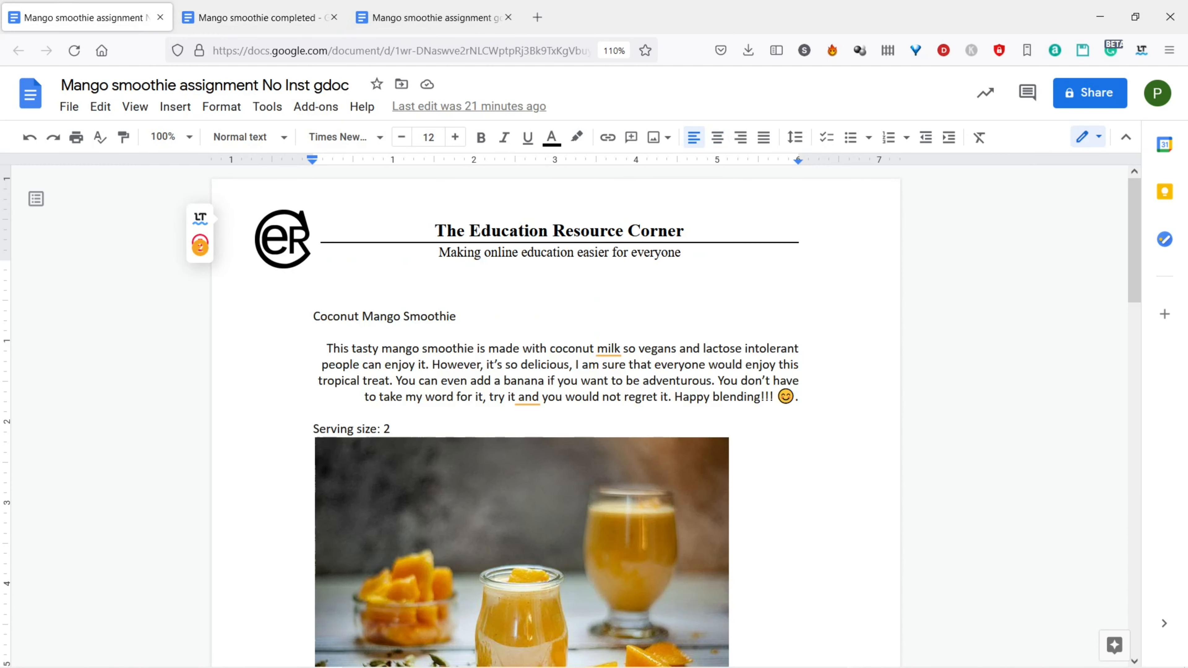
pyautogui.scroll(-3, 556, 415)
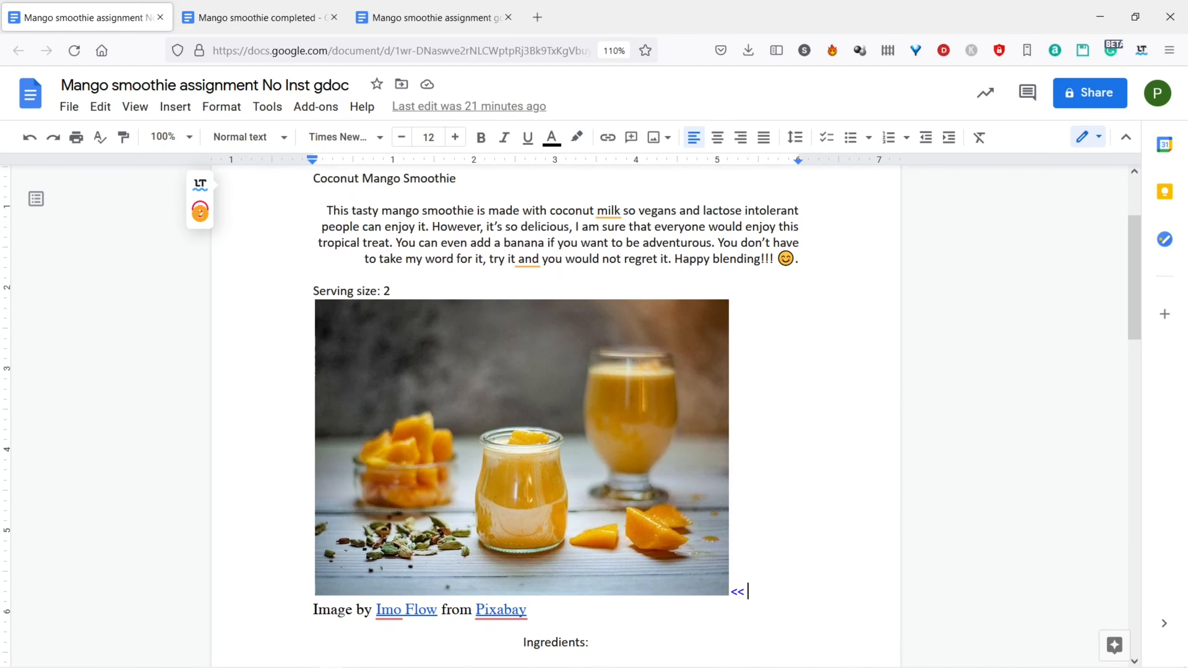
pyautogui.scroll(3, 555, 415)
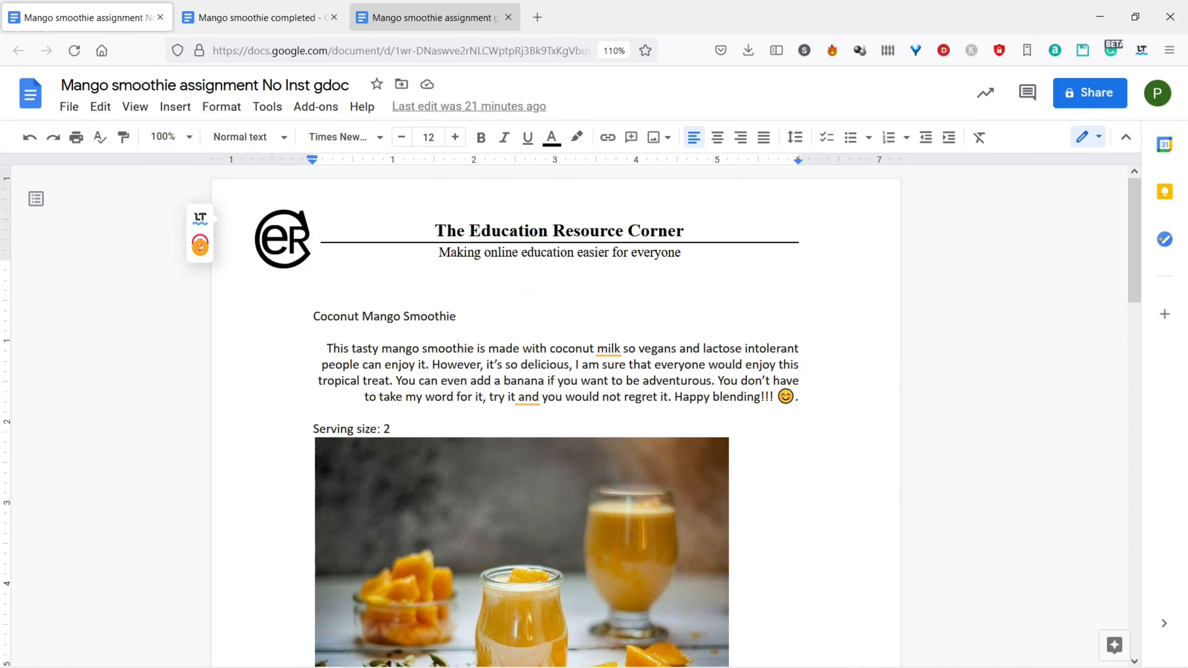
# Read the blue formatting instructions in the Mango smoothie assignment gdoc, then revisit the no-instructions and completed versions
pyautogui.click(435, 17)
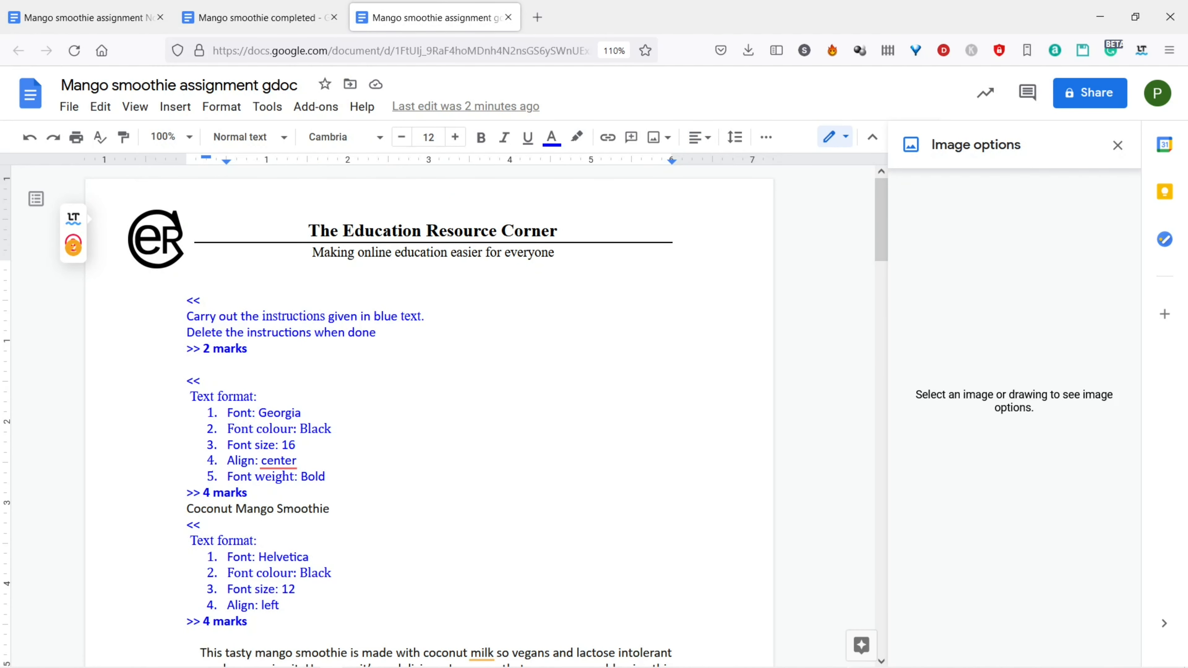
pyautogui.scroll(-2, 555, 415)
pyautogui.scroll(2, 556, 415)
pyautogui.scroll(-5, 555, 415)
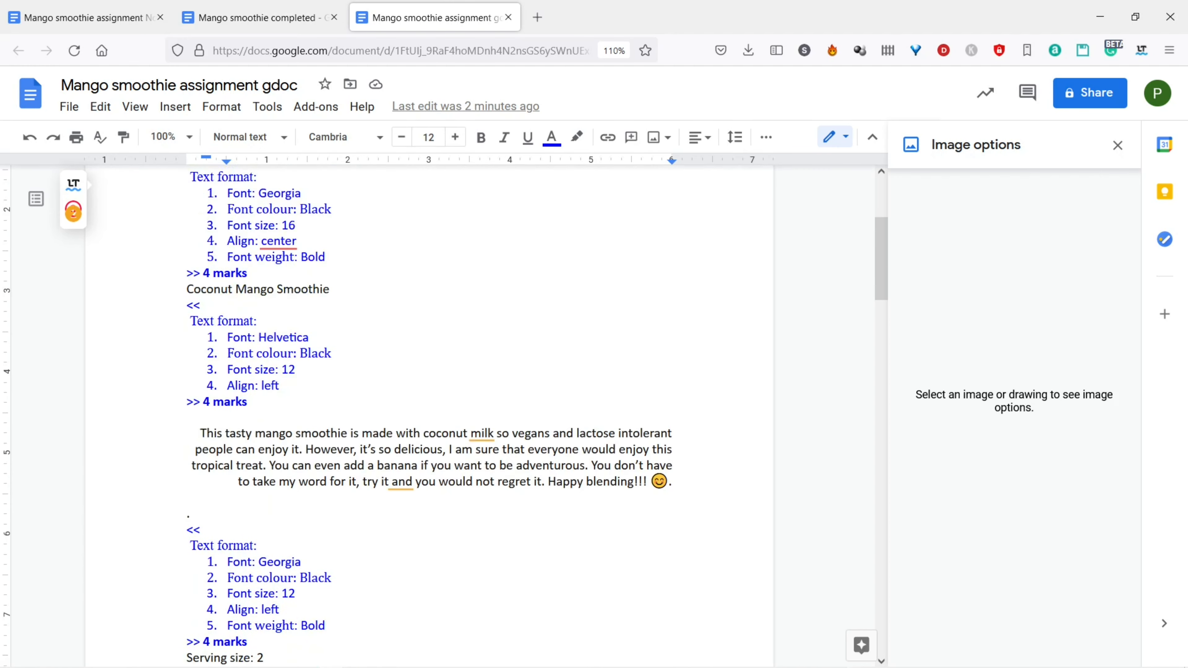
pyautogui.scroll(-2, 556, 415)
pyautogui.scroll(7, 556, 416)
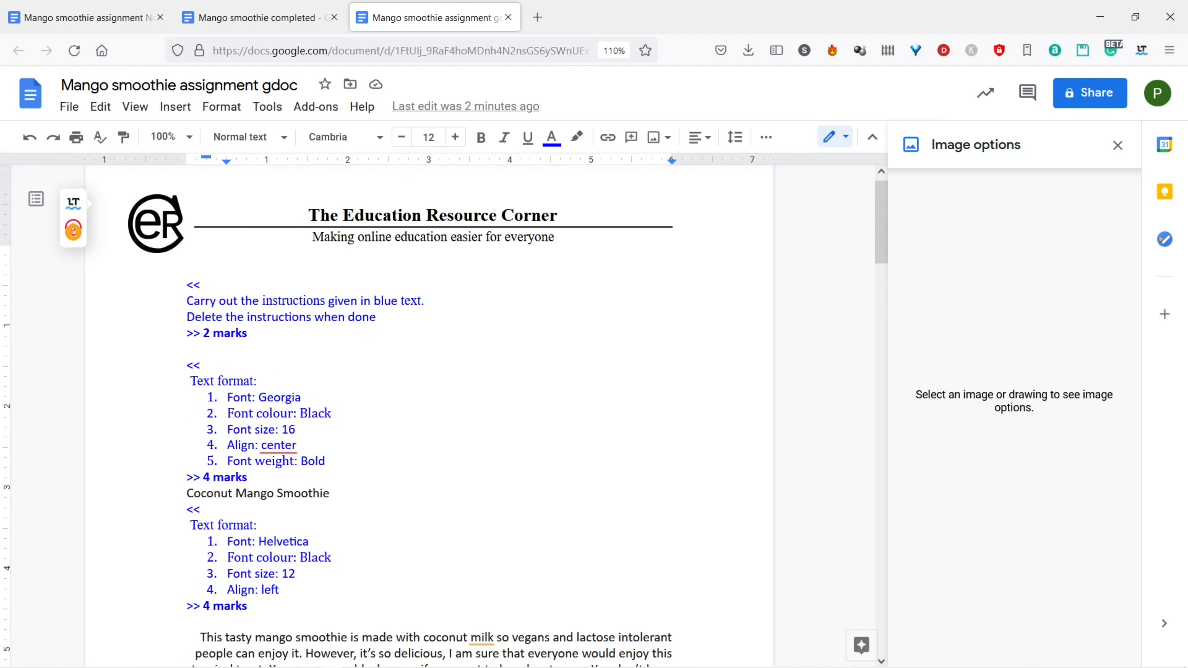
pyautogui.click(89, 17)
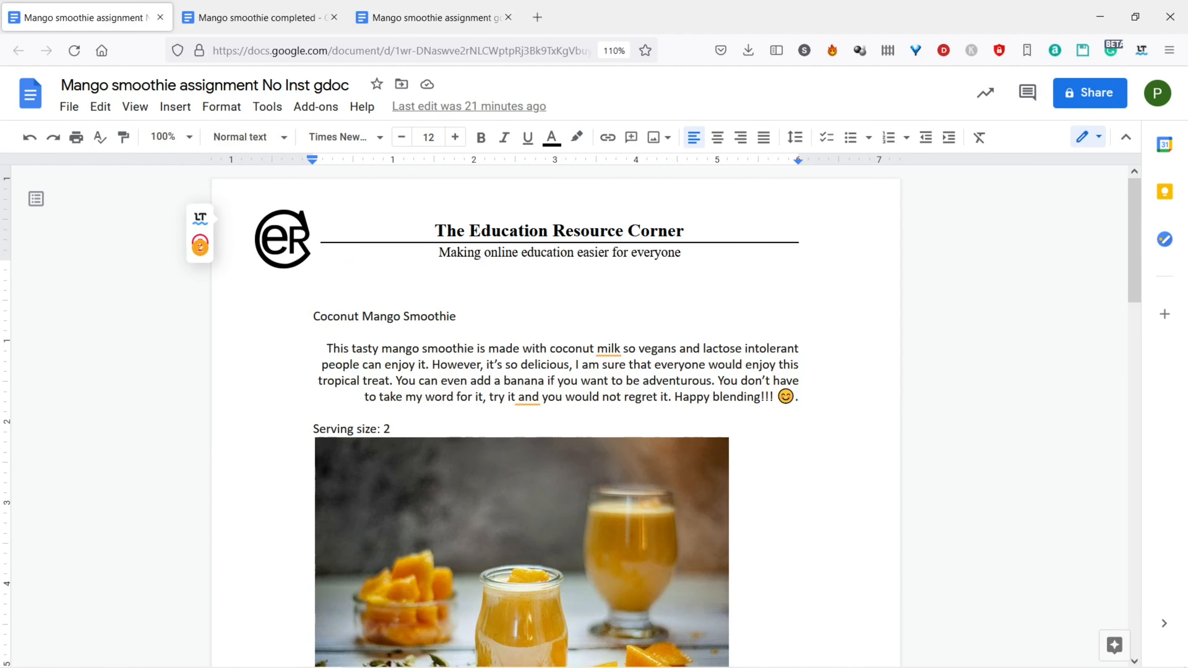
pyautogui.click(257, 17)
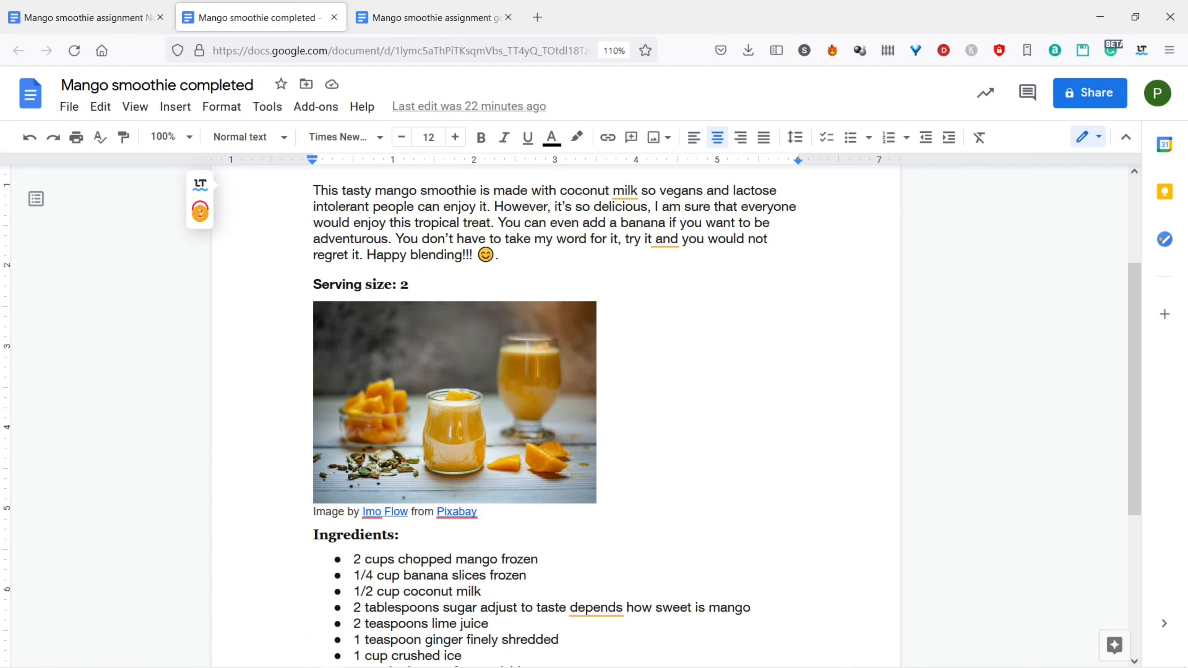
pyautogui.scroll(3, 556, 415)
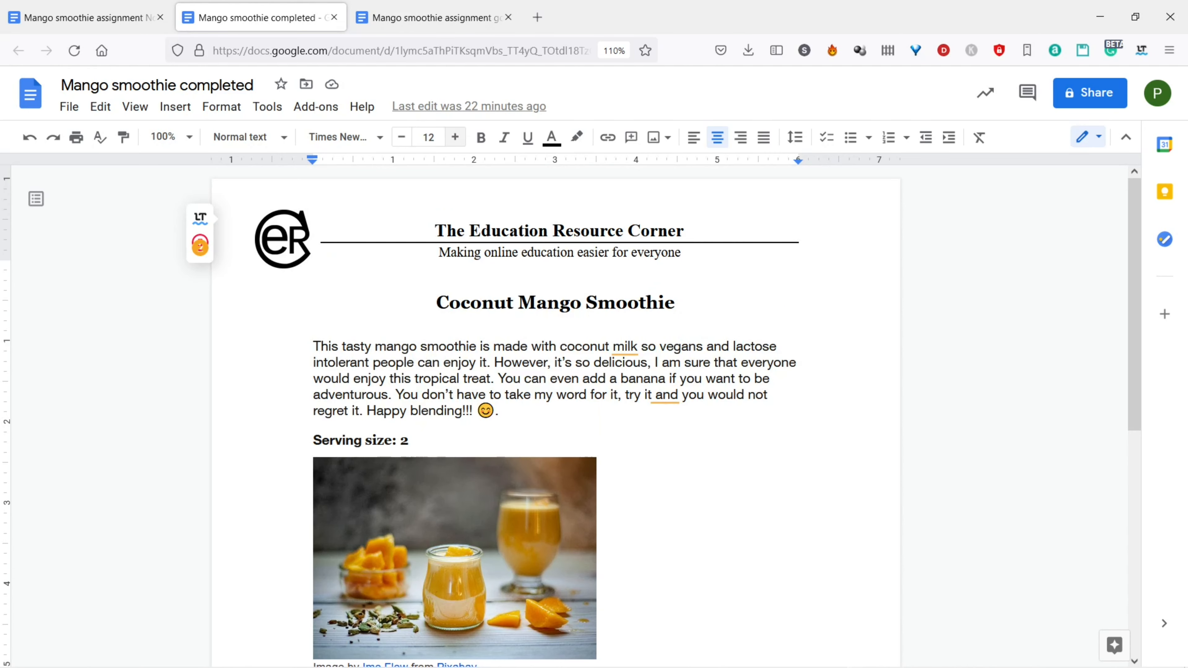
# In the Mango smoothie assignment gdoc, delete the opening blue instruction block worth 2 marks and the blank line below it
pyautogui.click(435, 17)
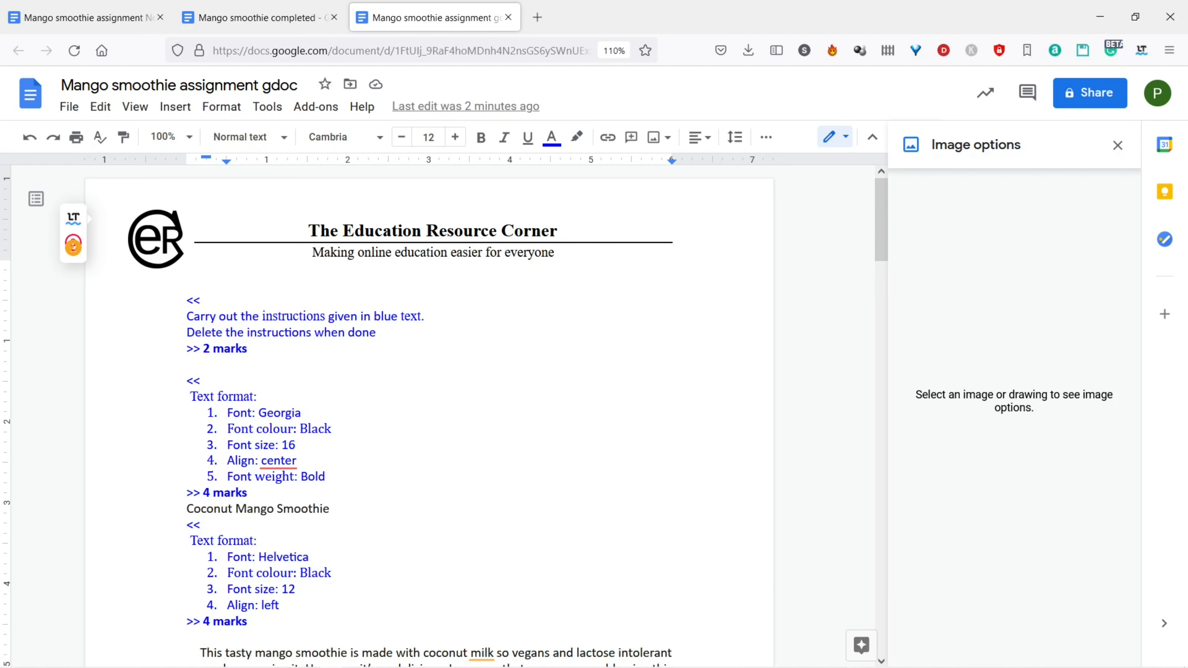
pyautogui.scroll(-2, 429, 415)
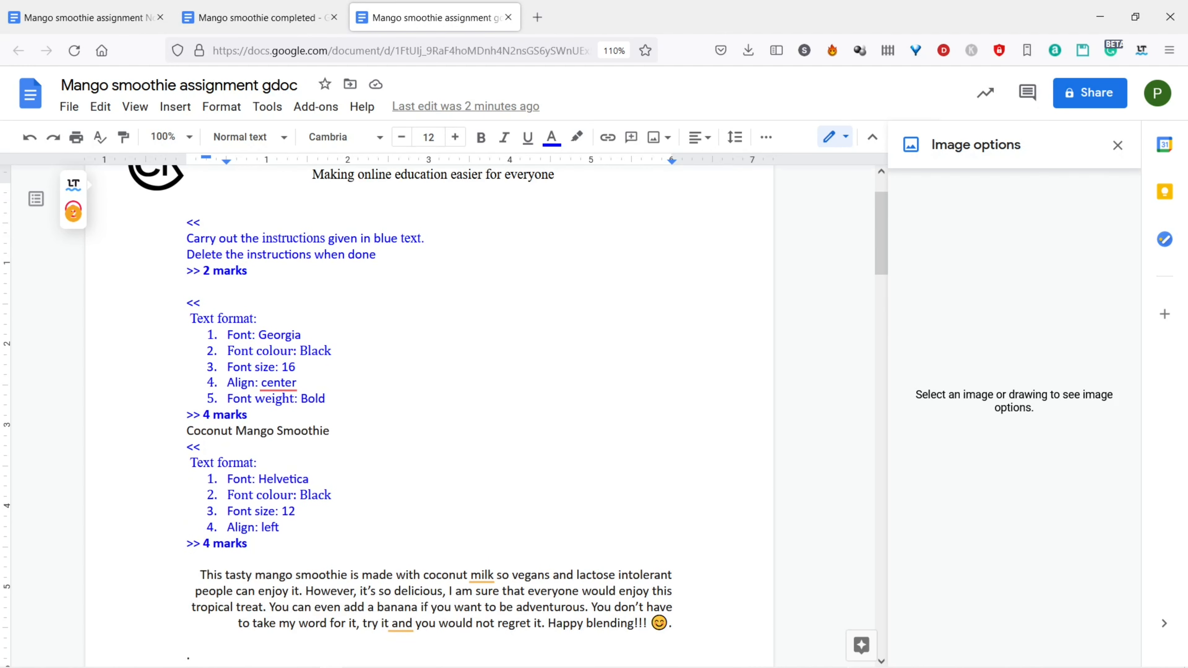
pyautogui.scroll(2, 428, 415)
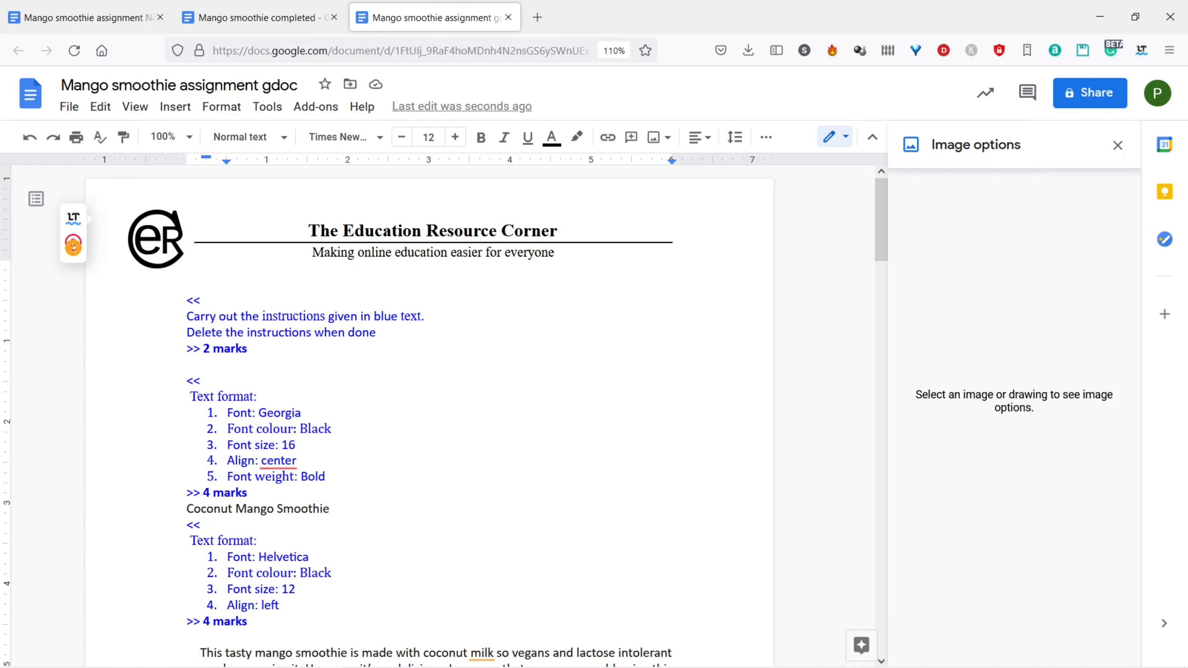
pyautogui.moveTo(187, 301); pyautogui.dragTo(187, 379)
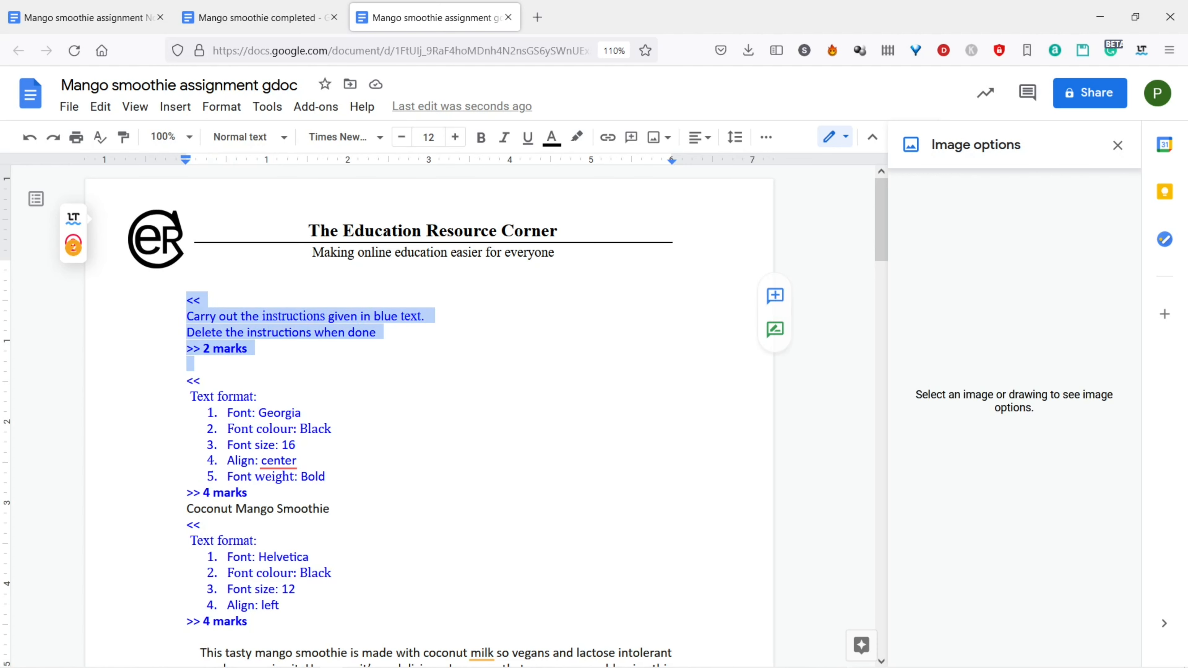
pyautogui.press('BackSpace')
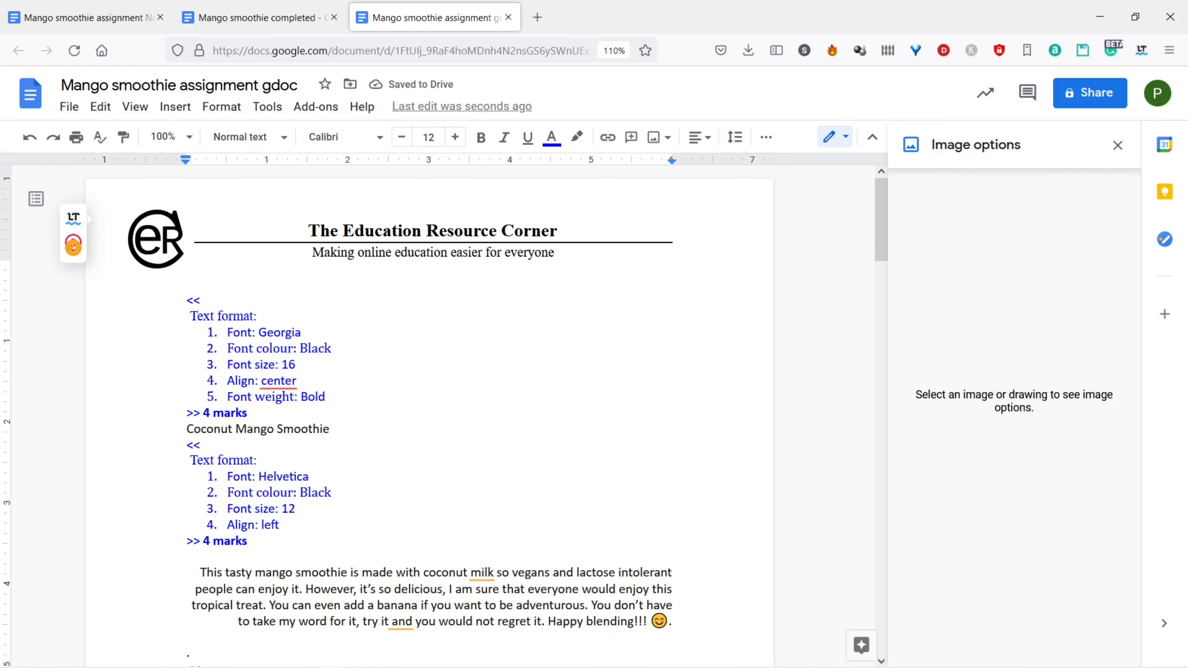
# Check the title in the completed recipe, then format the assignment's Coconut Mango Smoothie title in Georgia at size 16
pyautogui.click(269, 18)
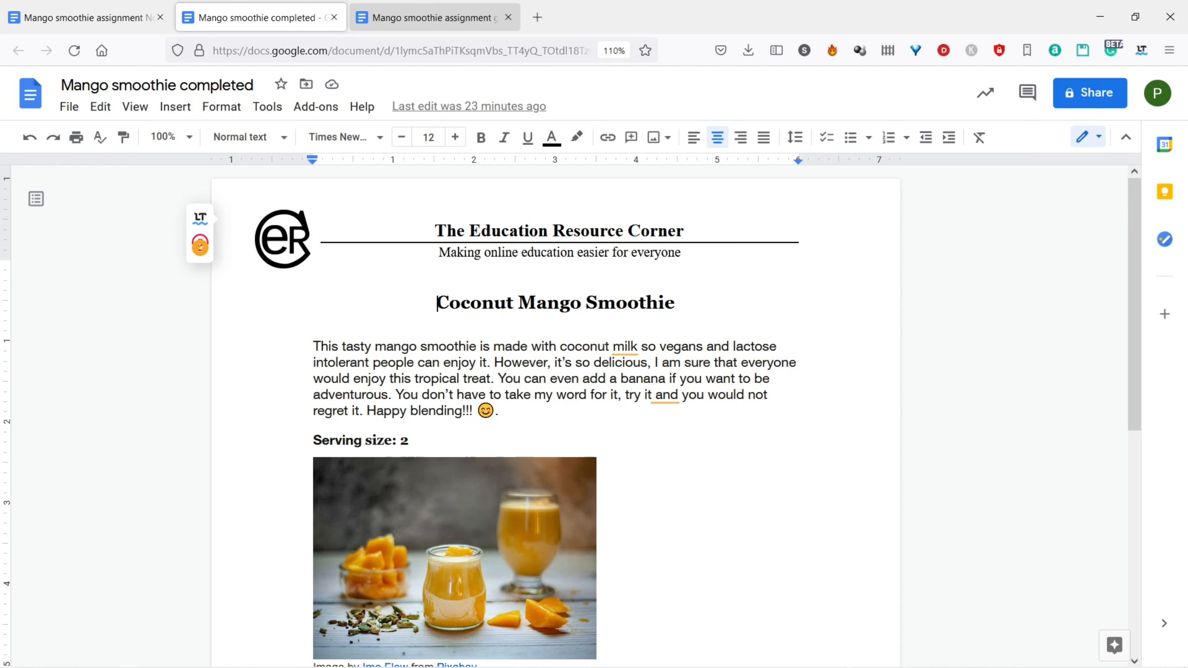
pyautogui.click(430, 18)
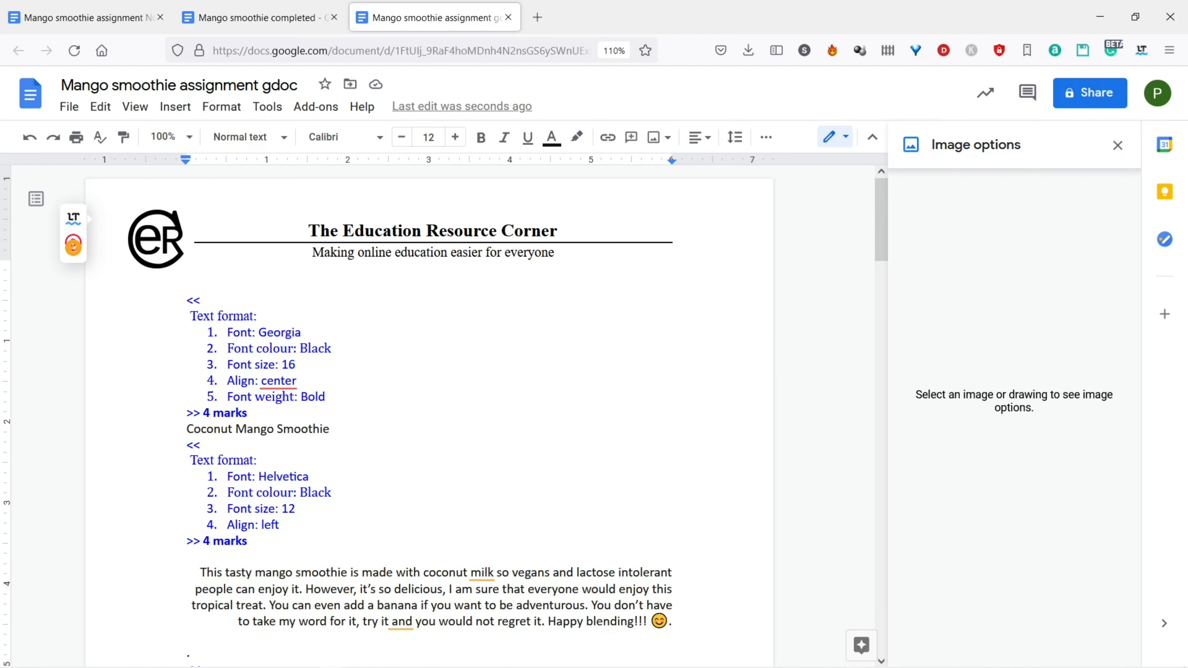
pyautogui.click(330, 429)
pyautogui.moveTo(331, 429); pyautogui.dragTo(186, 429)
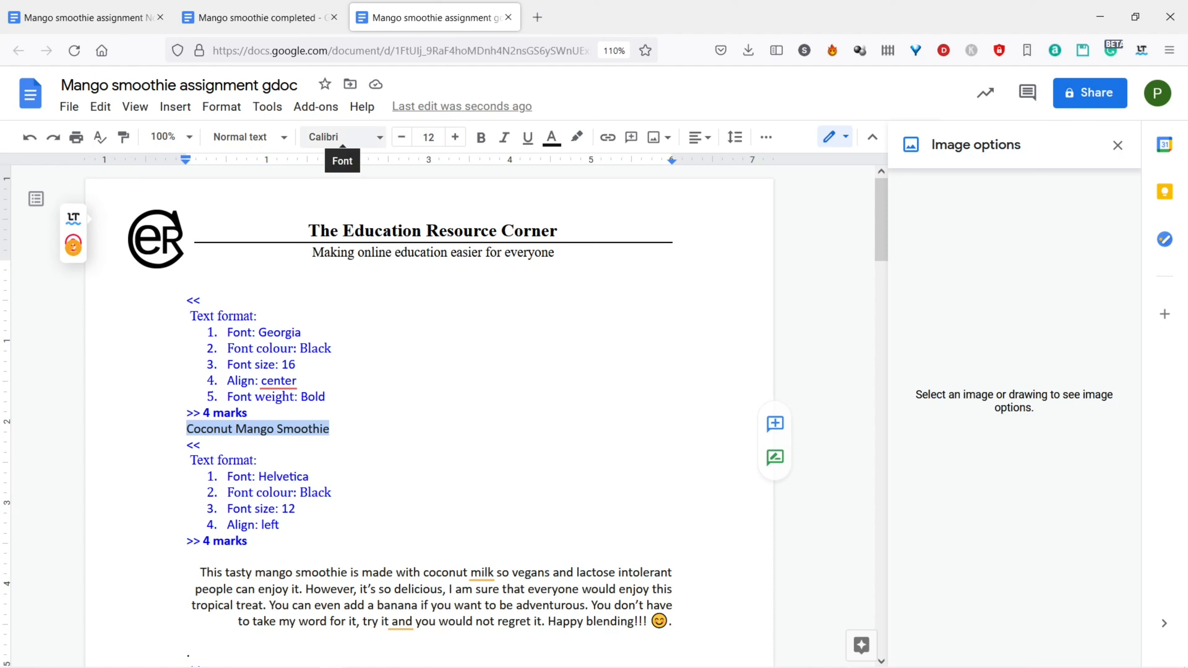
pyautogui.click(343, 138)
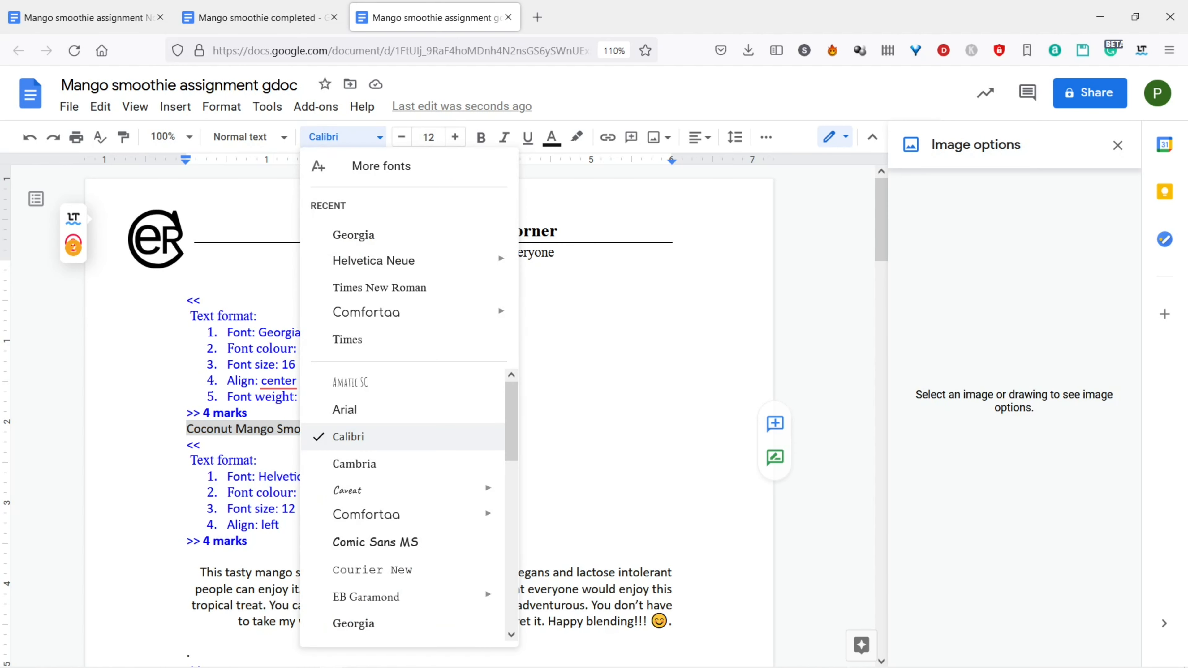
pyautogui.click(353, 235)
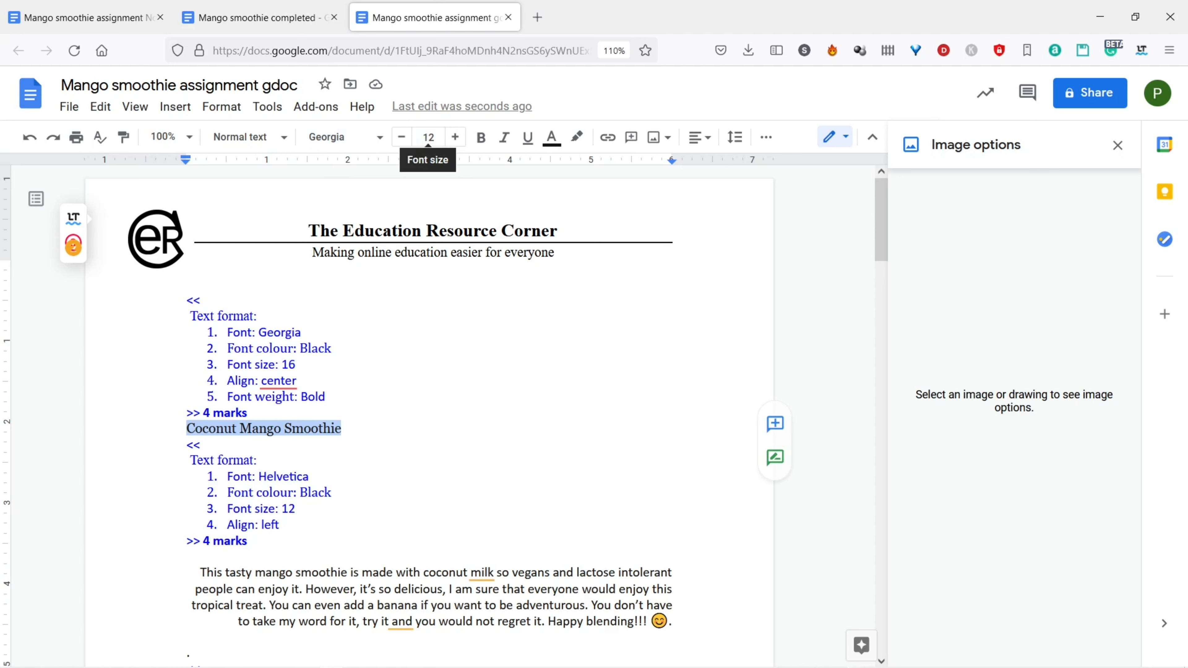
pyautogui.click(428, 137)
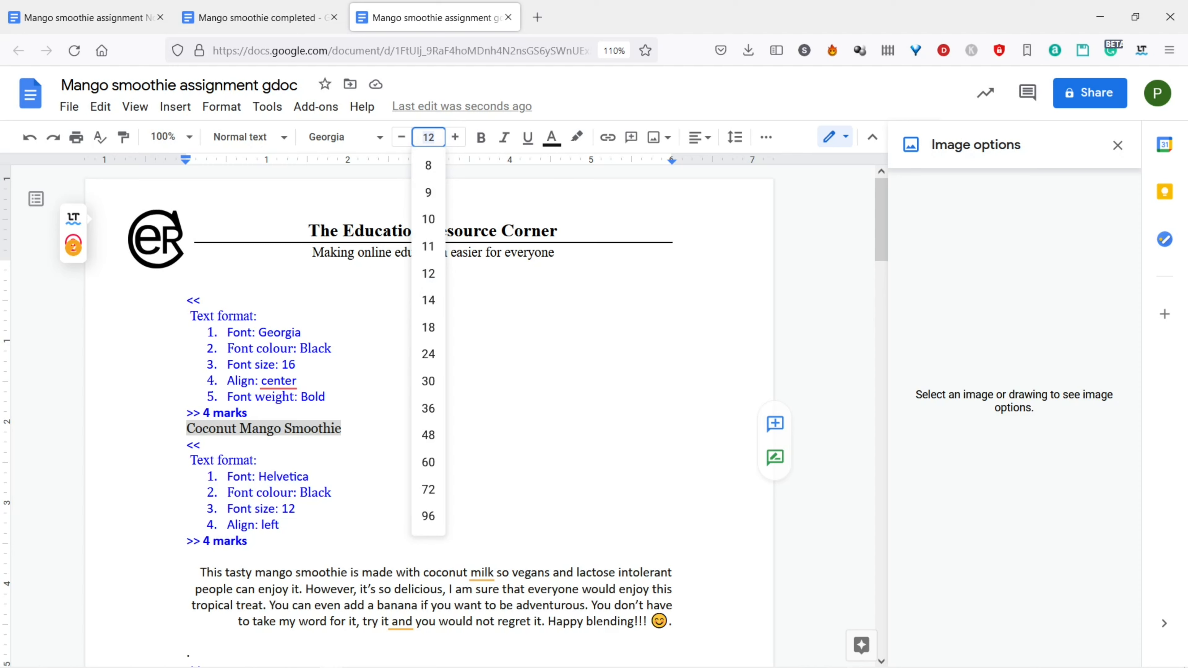
pyautogui.write('16')
pyautogui.press('Return')
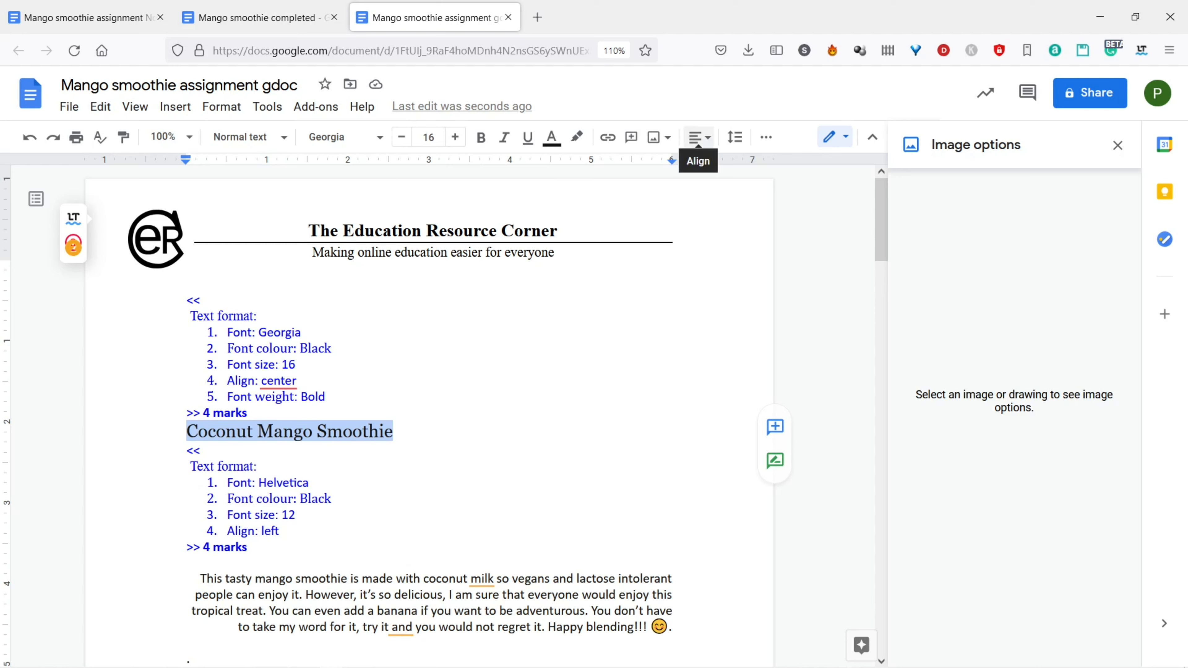
# Center the Coconut Mango Smoothie title and make it bold
pyautogui.click(697, 137)
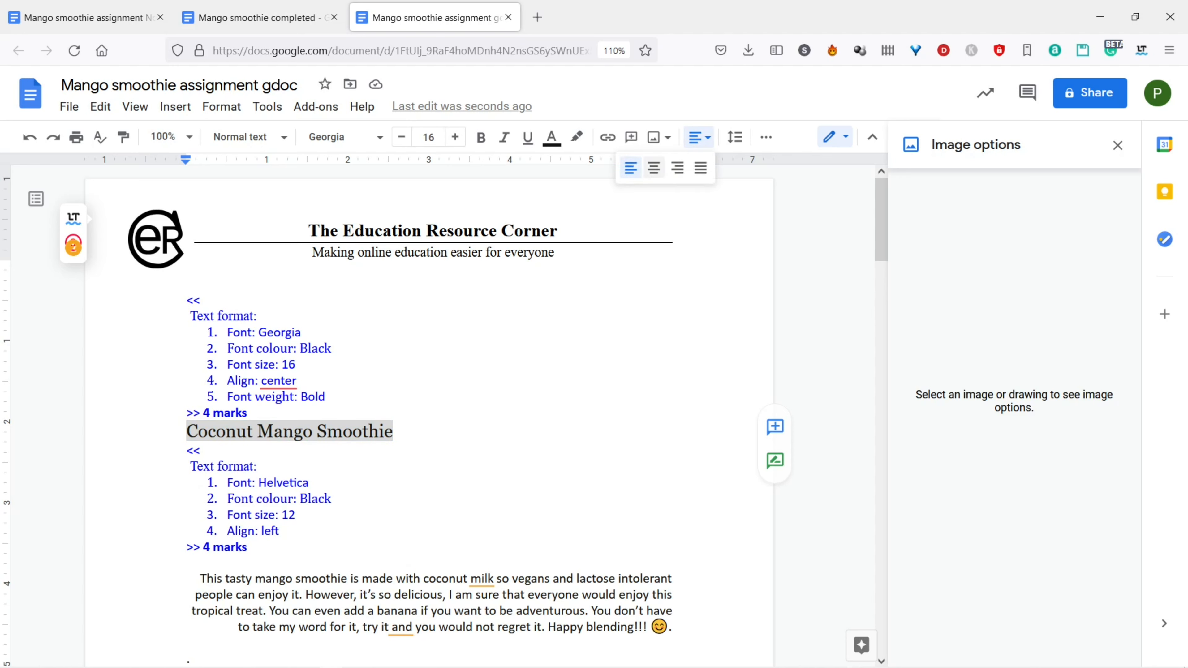
pyautogui.click(653, 167)
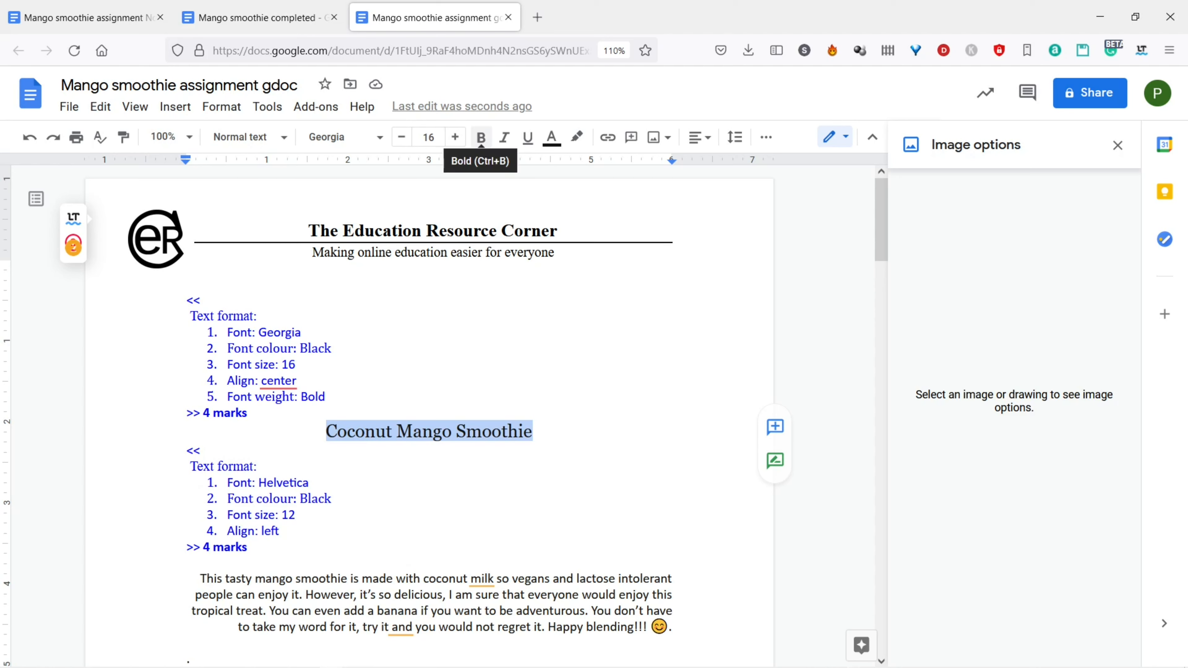
pyautogui.click(481, 137)
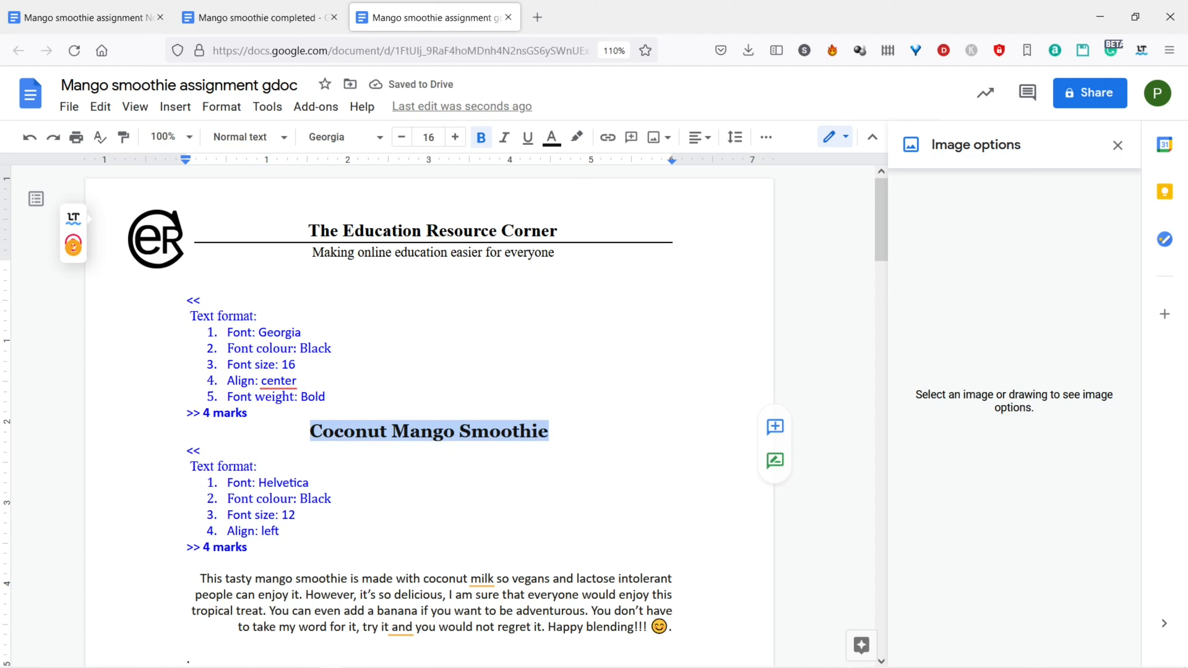
# Delete the blue text-format instructions above the Coconut Mango Smoothie title, including the 4 marks line
pyautogui.moveTo(186, 300); pyautogui.dragTo(308, 397)
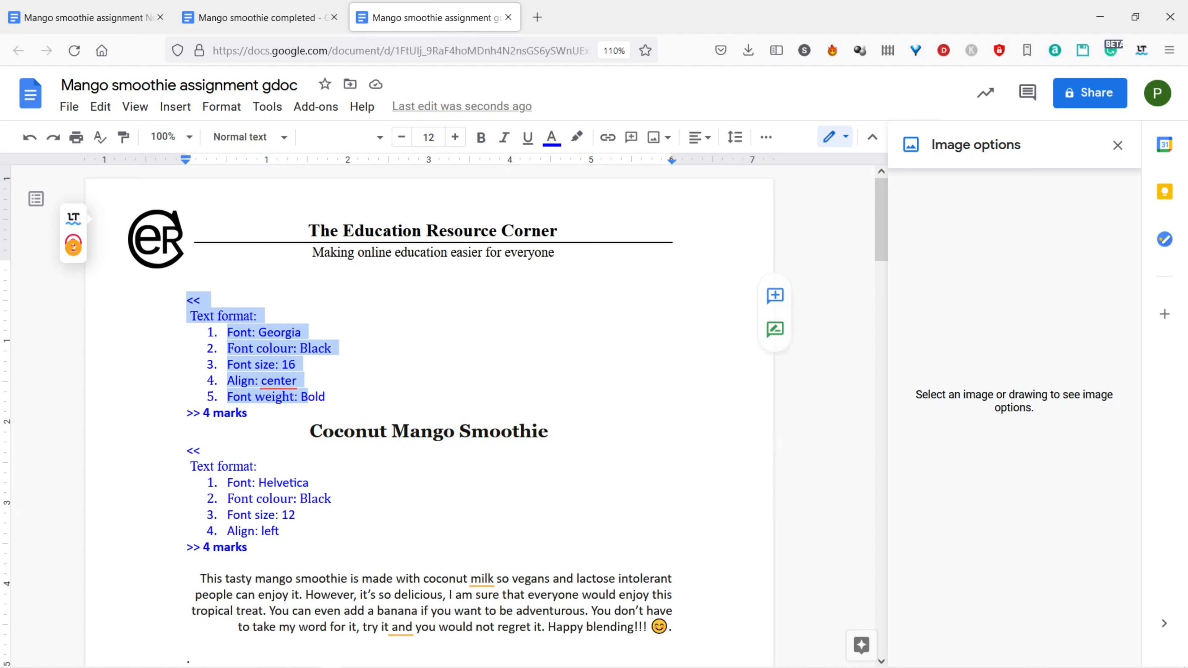
pyautogui.press('BackSpace')
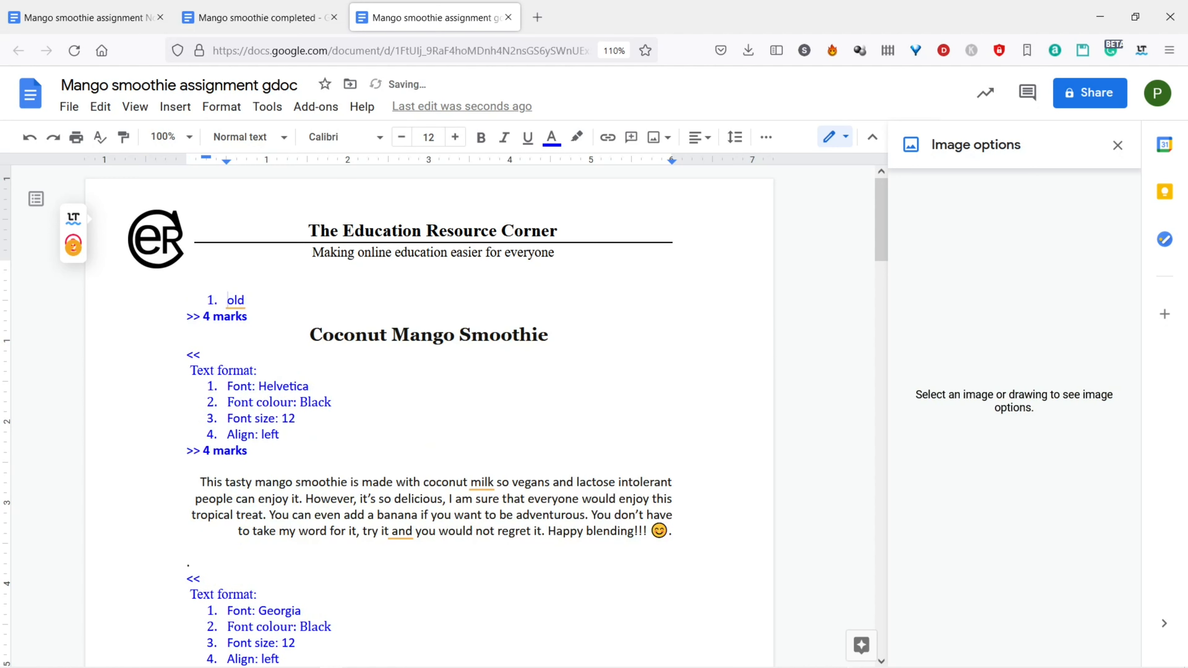
pyautogui.moveTo(248, 317); pyautogui.dragTo(227, 302)
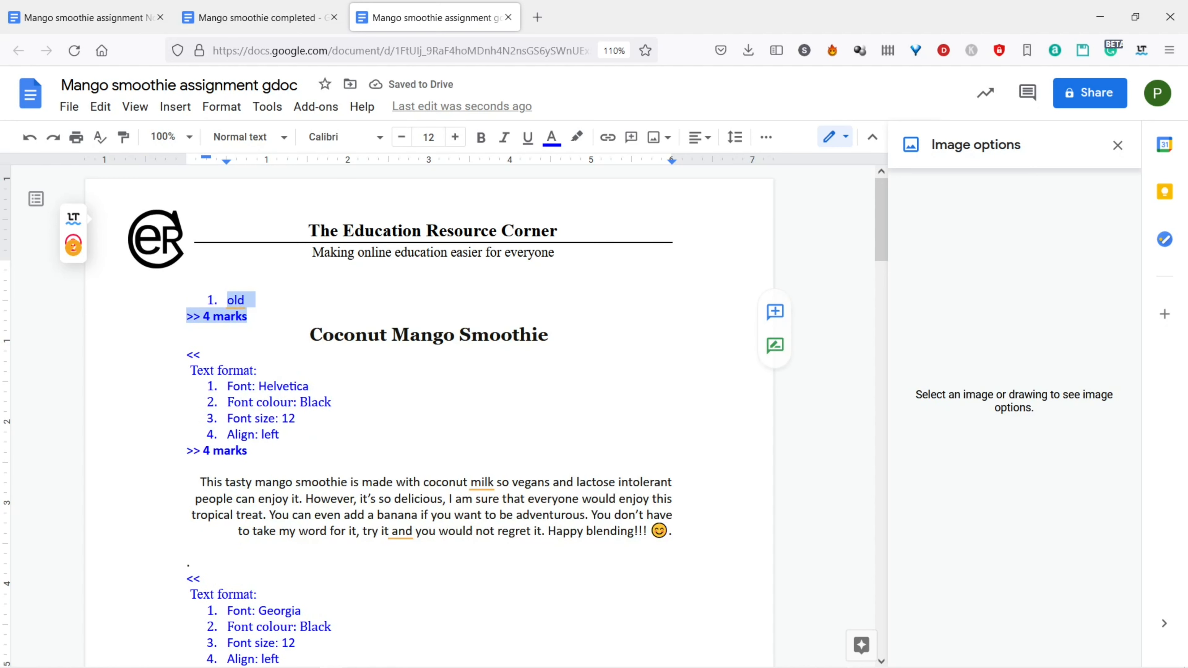
pyautogui.press('BackSpace')
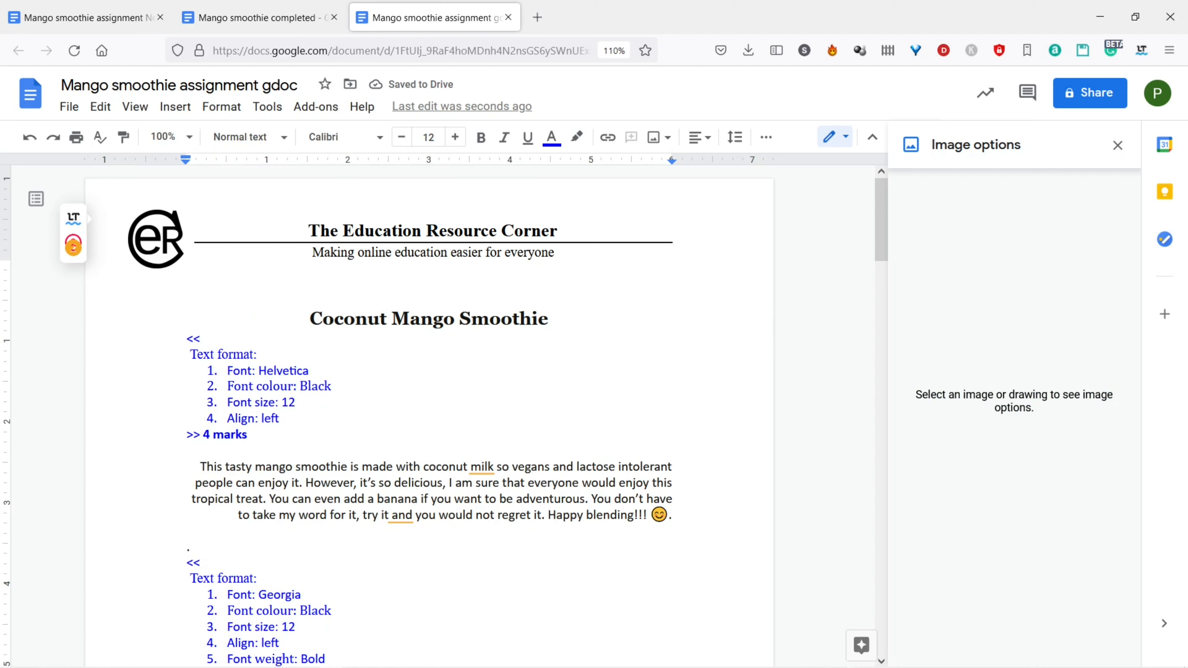
pyautogui.press('BackSpace')
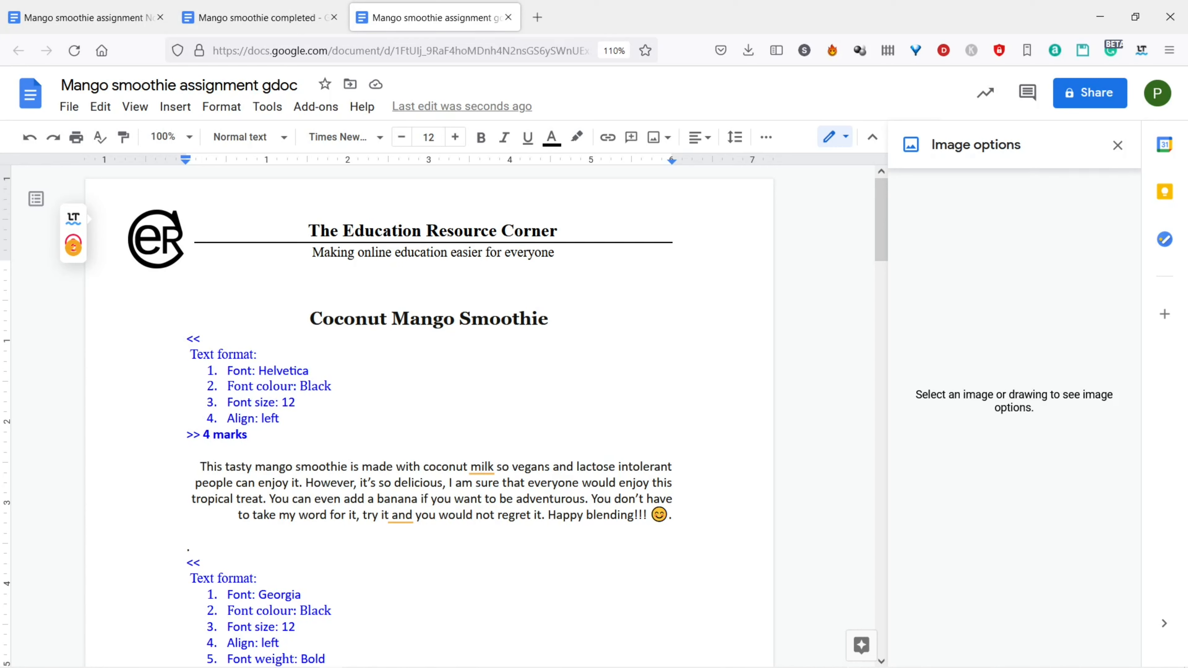
# Select the introductory smoothie paragraph and look through the font list and additional fonts for Helvetica
pyautogui.click(202, 466)
pyautogui.moveTo(201, 467); pyautogui.dragTo(673, 516)
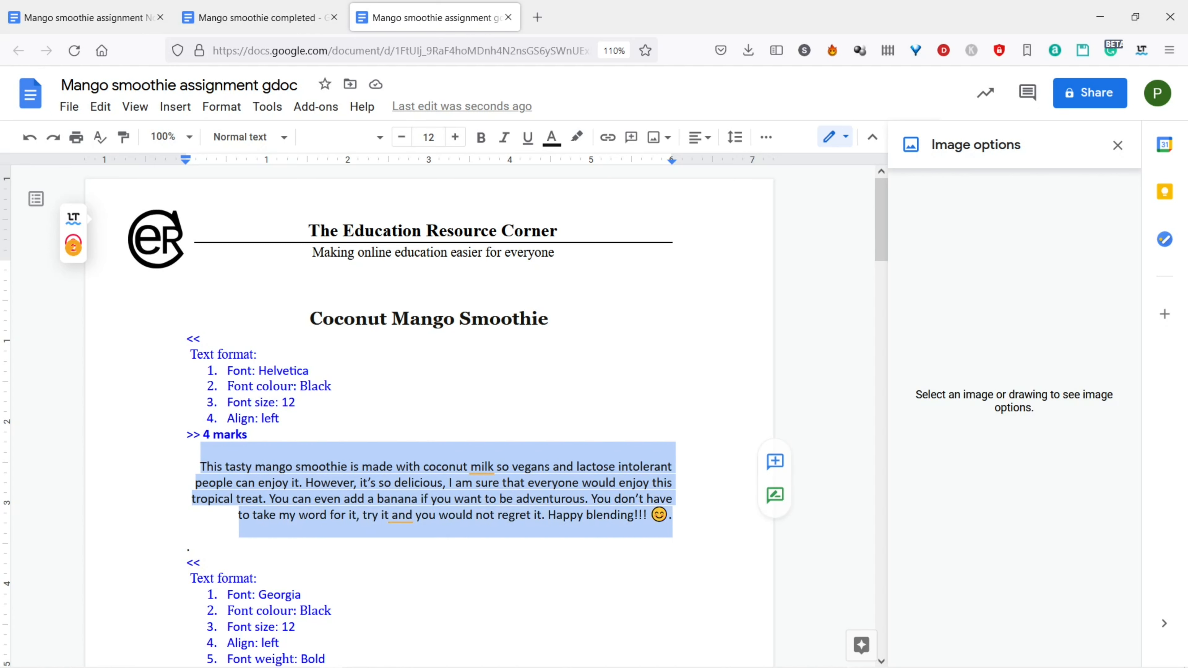
pyautogui.moveTo(202, 466); pyautogui.dragTo(669, 515)
pyautogui.click(341, 137)
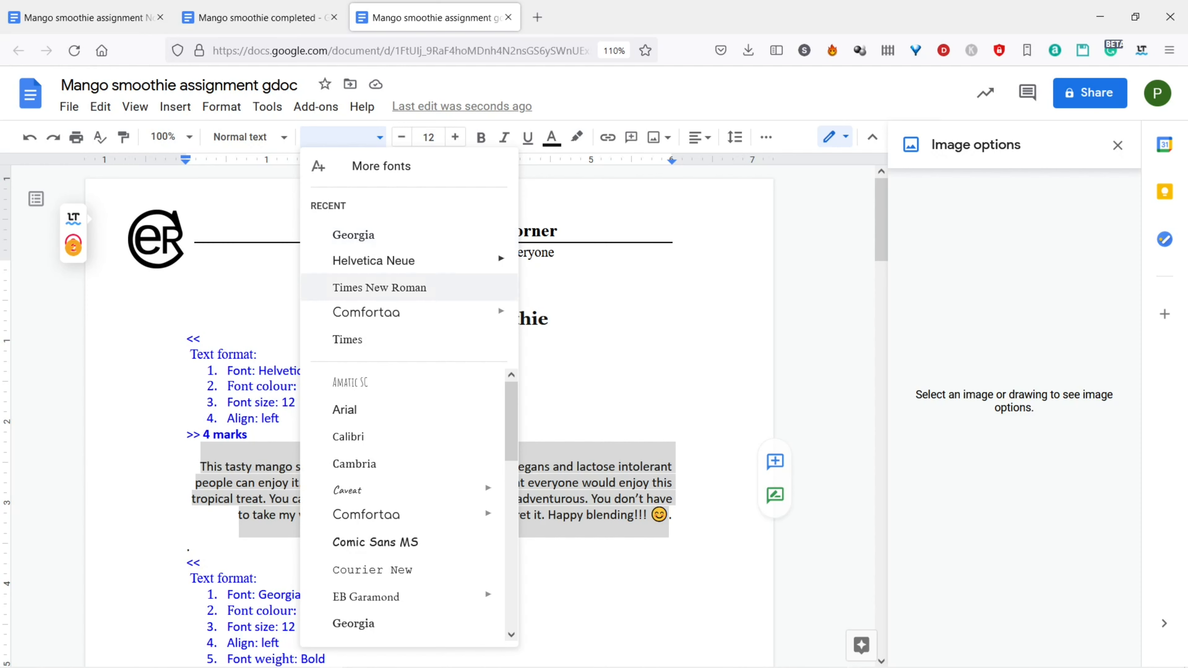
pyautogui.scroll(-1, 511, 397)
pyautogui.scroll(-10, 409, 505)
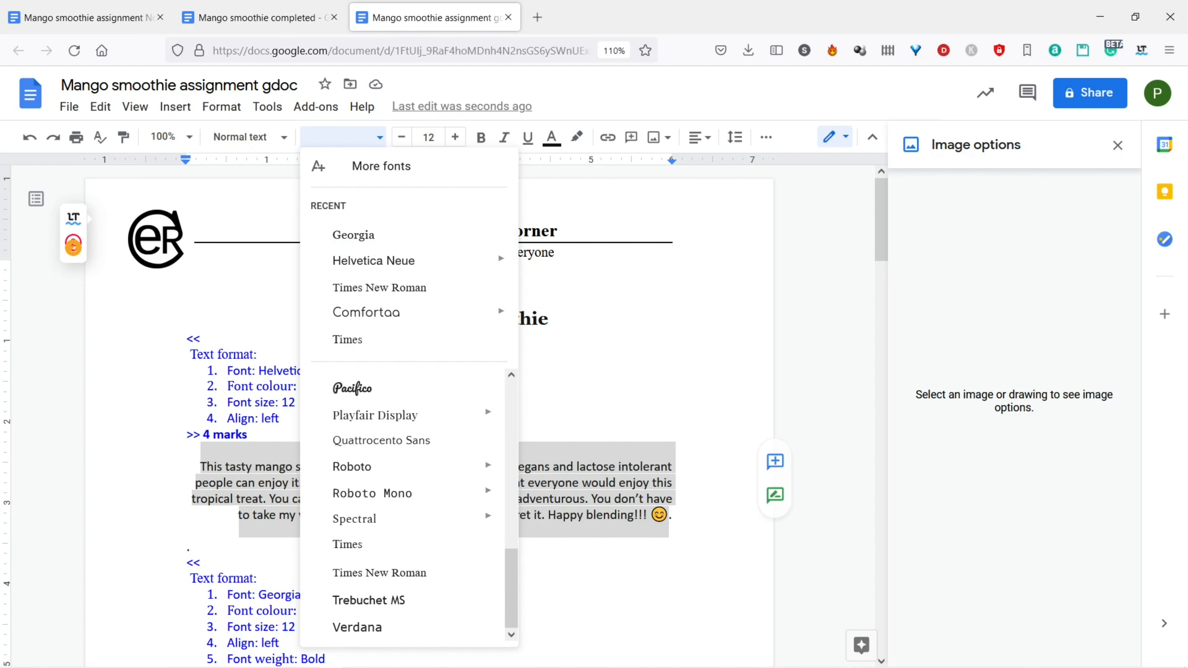
pyautogui.scroll(10, 409, 505)
pyautogui.scroll(-7, 409, 505)
pyautogui.scroll(8, 409, 505)
pyautogui.scroll(-11, 408, 505)
pyautogui.scroll(1, 408, 468)
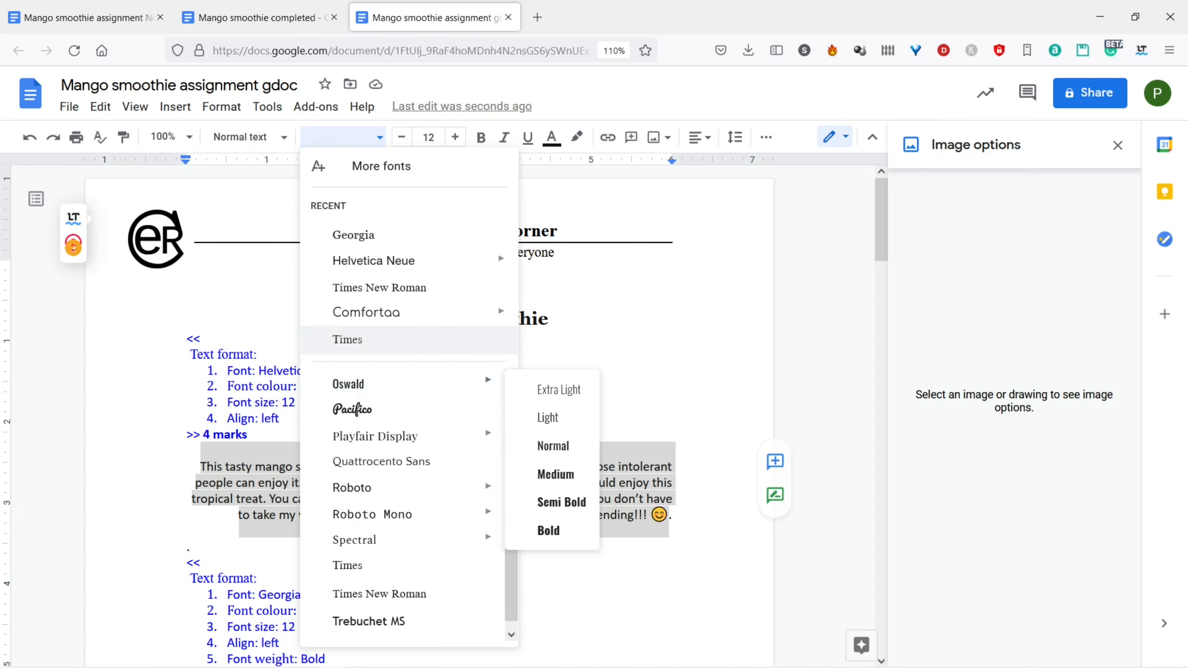
pyautogui.scroll(10, 402, 500)
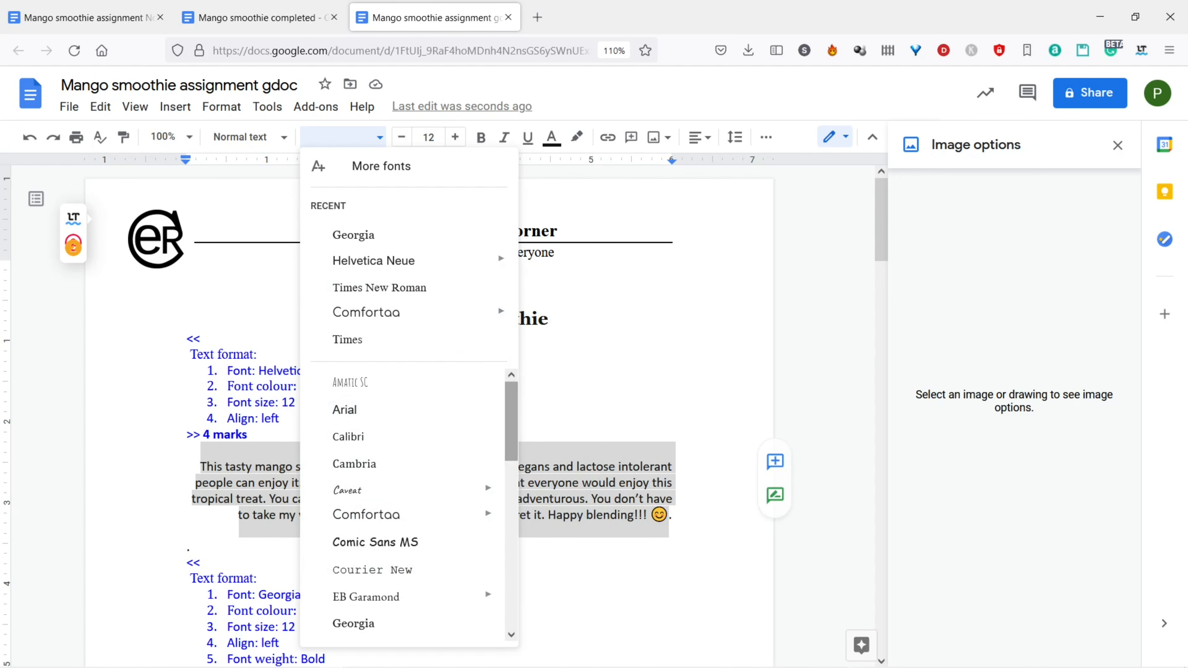
pyautogui.scroll(-10, 409, 505)
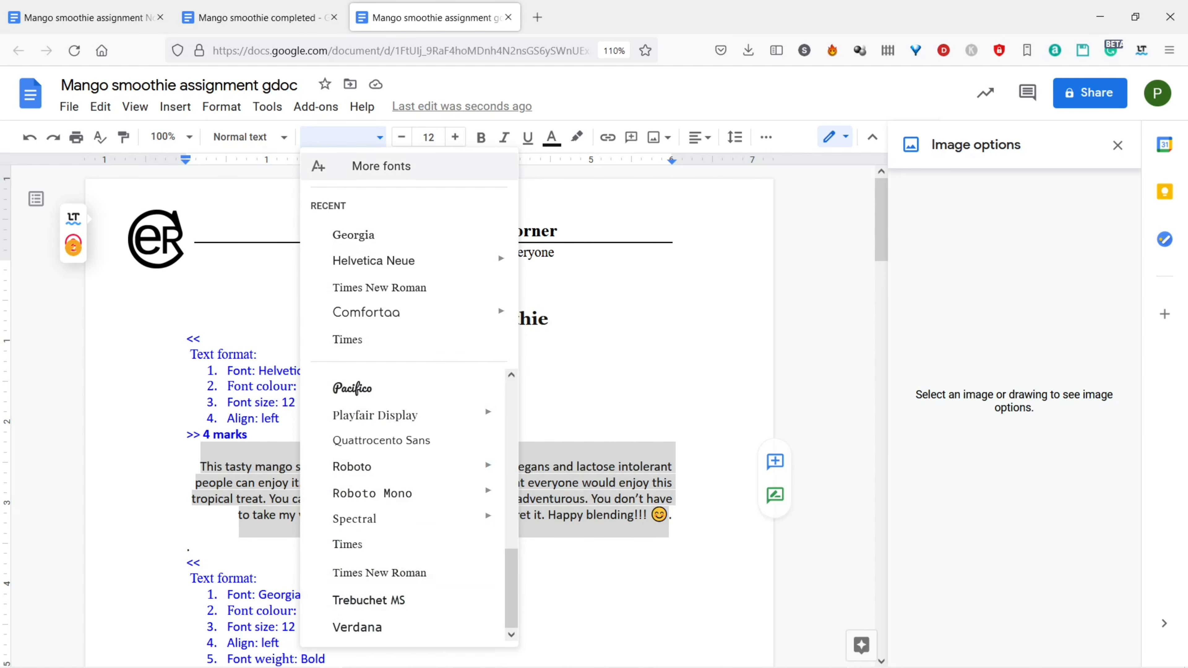
pyautogui.click(381, 166)
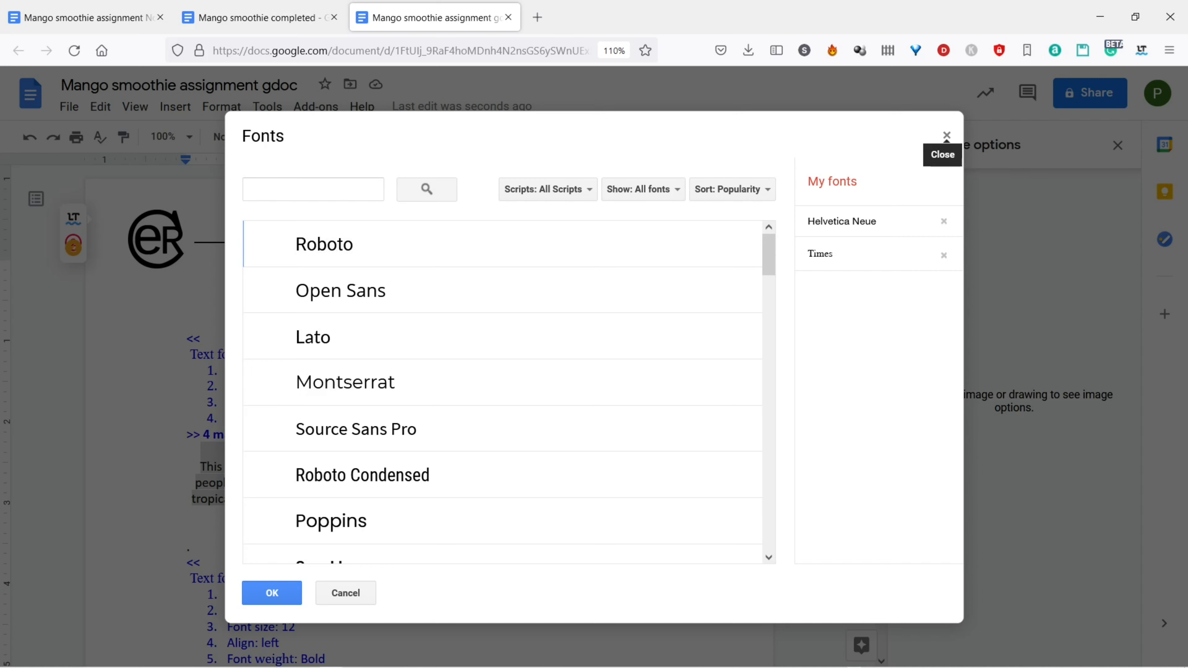
pyautogui.click(944, 136)
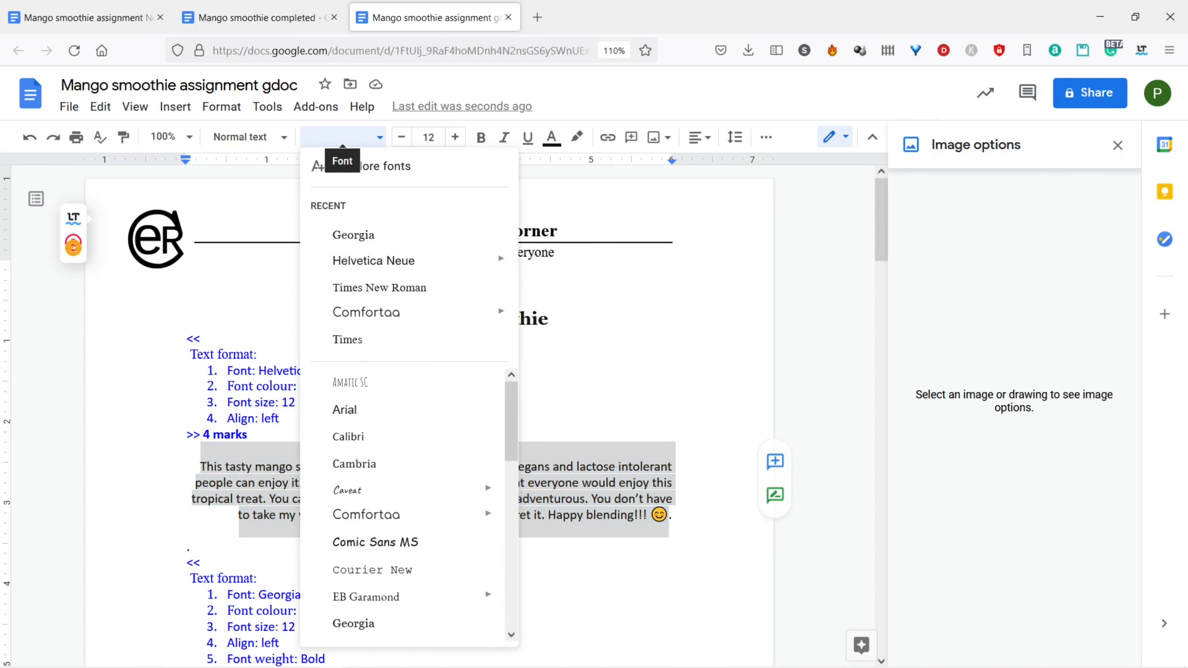
# Set the introductory smoothie paragraph in Georgia and align it left
pyautogui.click(340, 137)
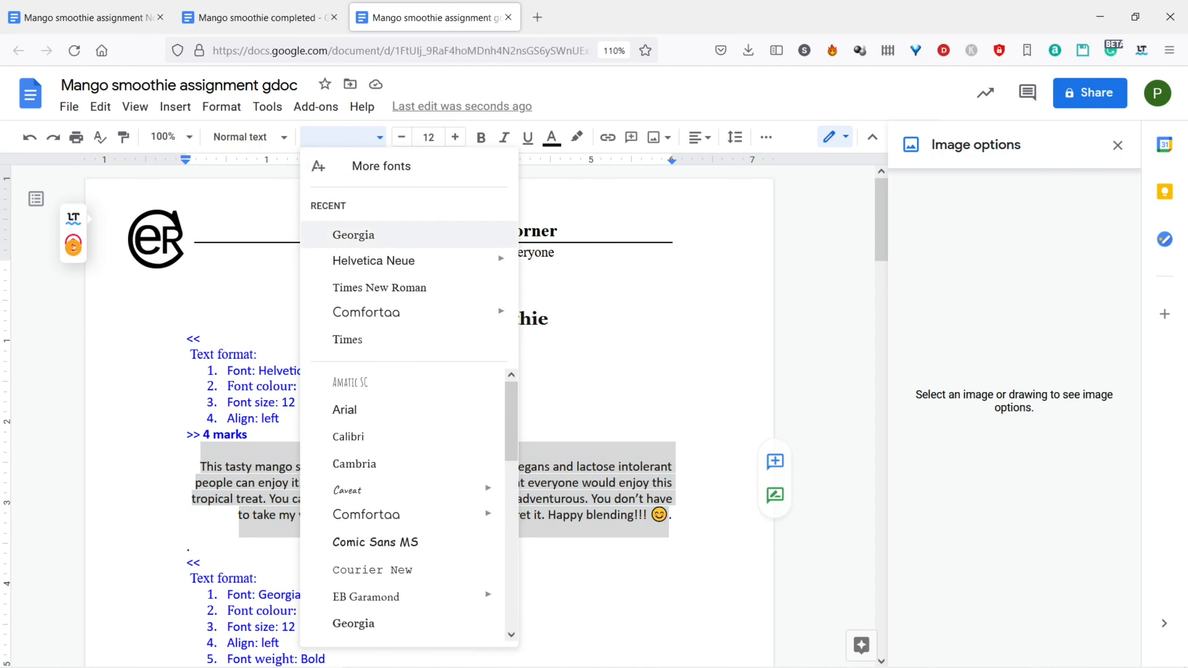
pyautogui.click(353, 234)
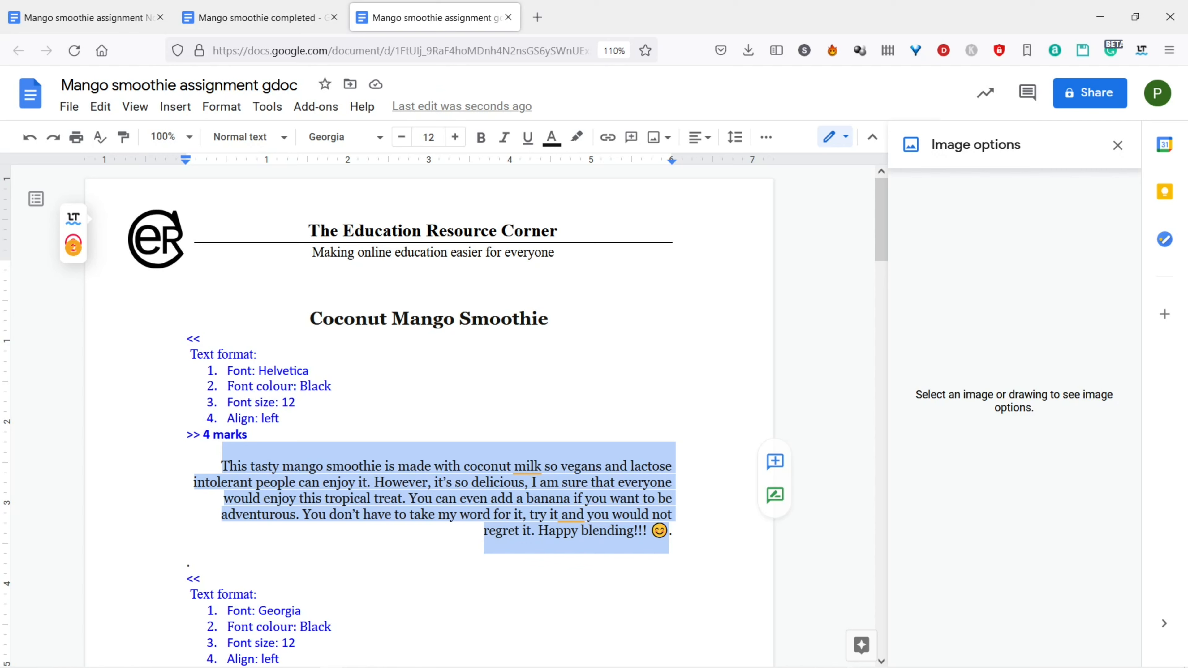
pyautogui.click(700, 137)
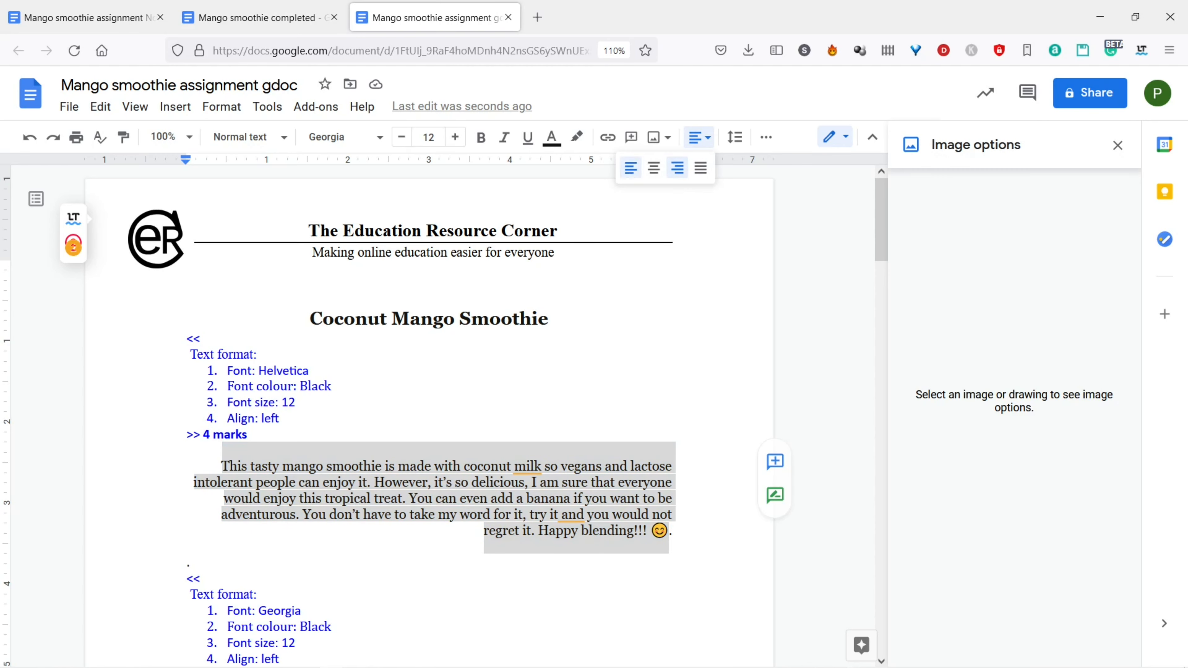
pyautogui.click(630, 168)
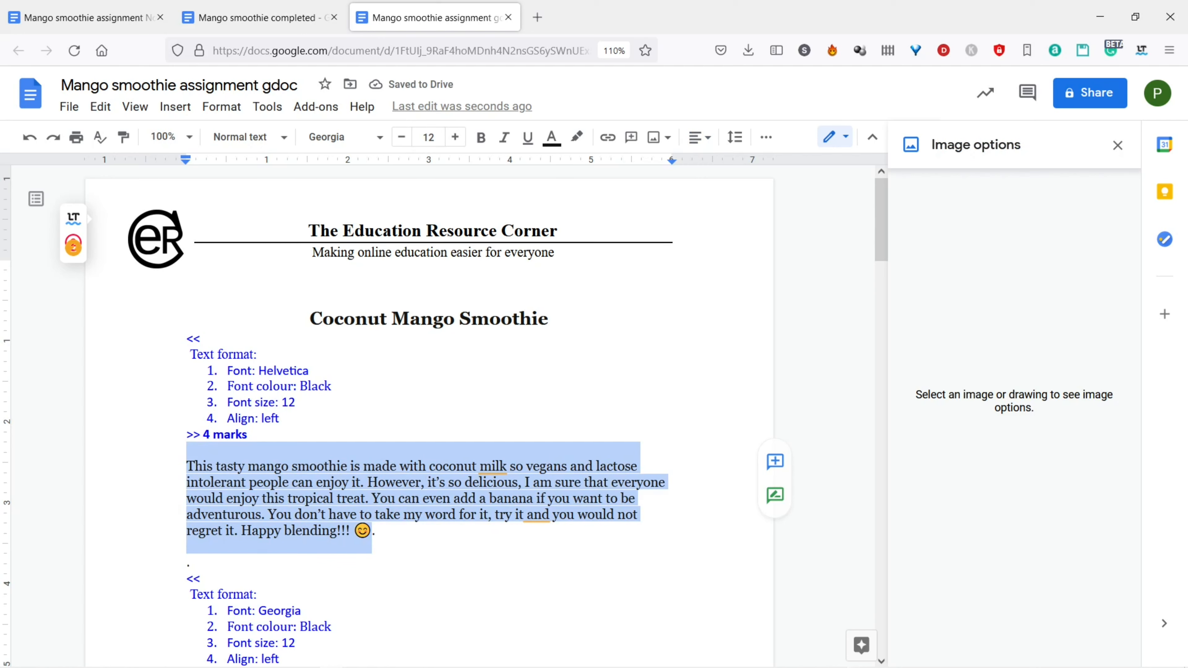
# Delete the blue text-format instructions between the Coconut Mango Smoothie title and the introductory paragraph, including the 4 marks line
pyautogui.click(205, 354)
pyautogui.moveTo(187, 338); pyautogui.dragTo(252, 435)
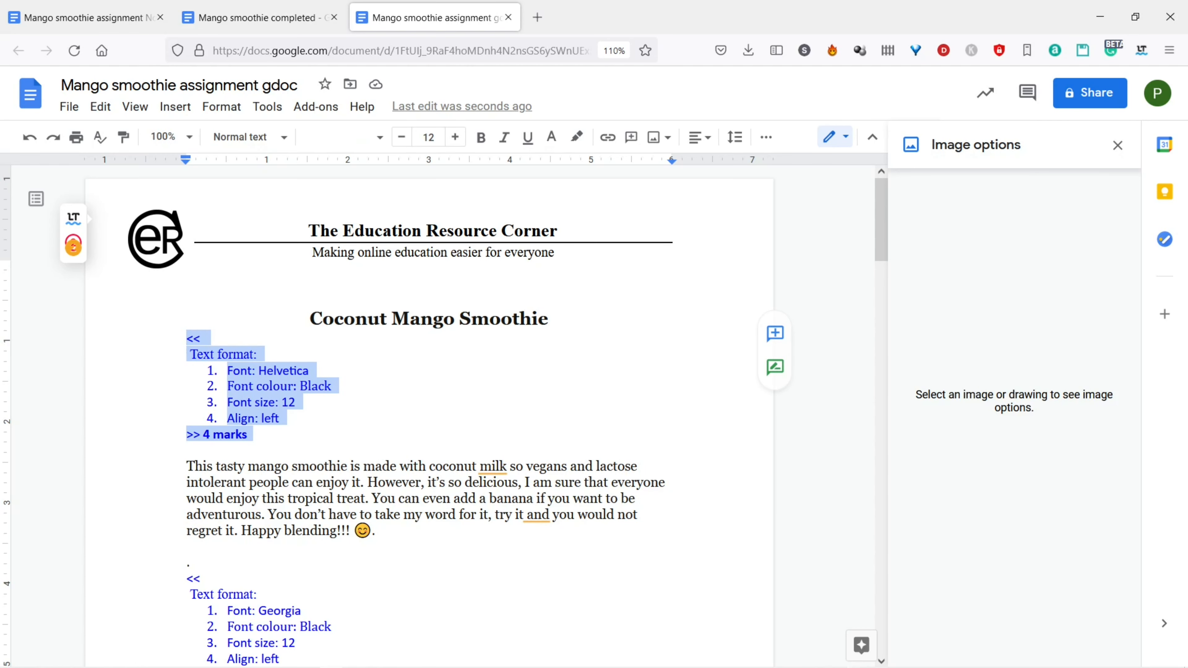
pyautogui.press('BackSpace')
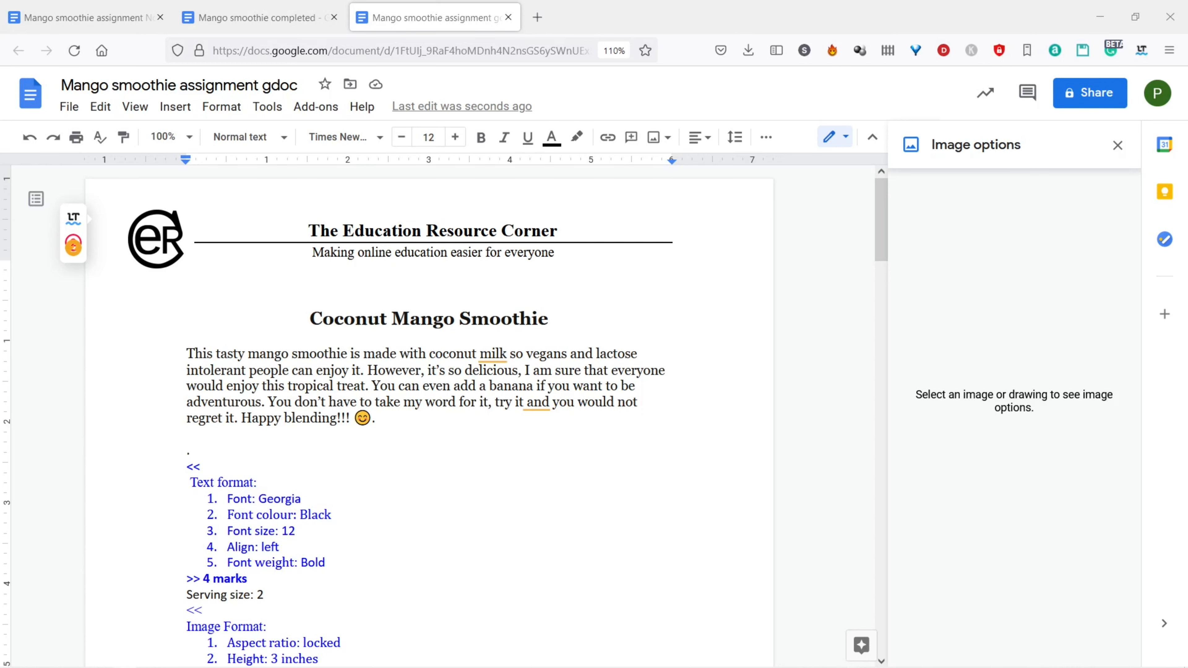
# Format the "Serving size: 2" line in Georgia and make it bold
pyautogui.scroll(-2, 429, 417)
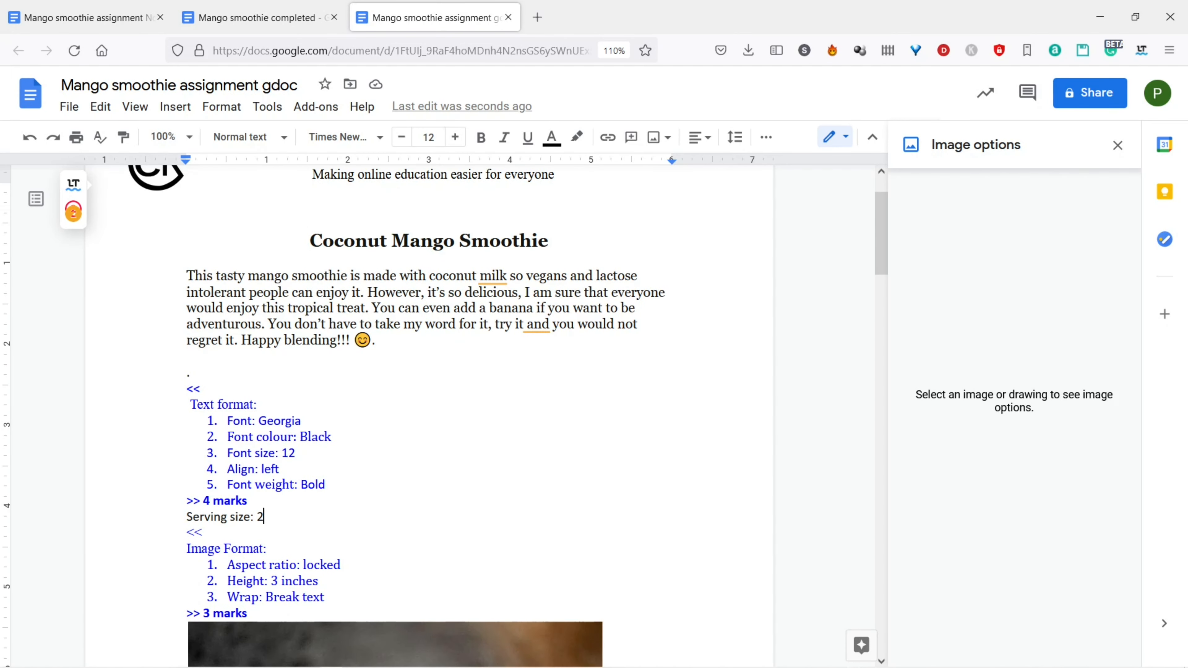
pyautogui.moveTo(264, 517); pyautogui.dragTo(187, 517)
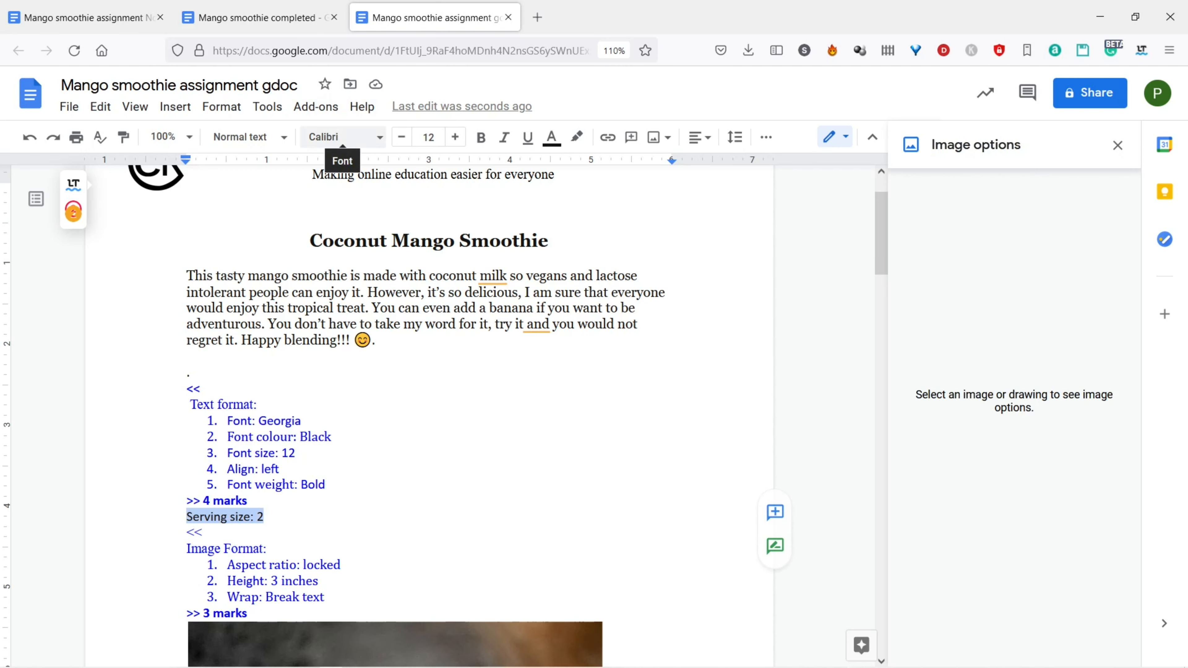
pyautogui.click(342, 137)
pyautogui.click(353, 234)
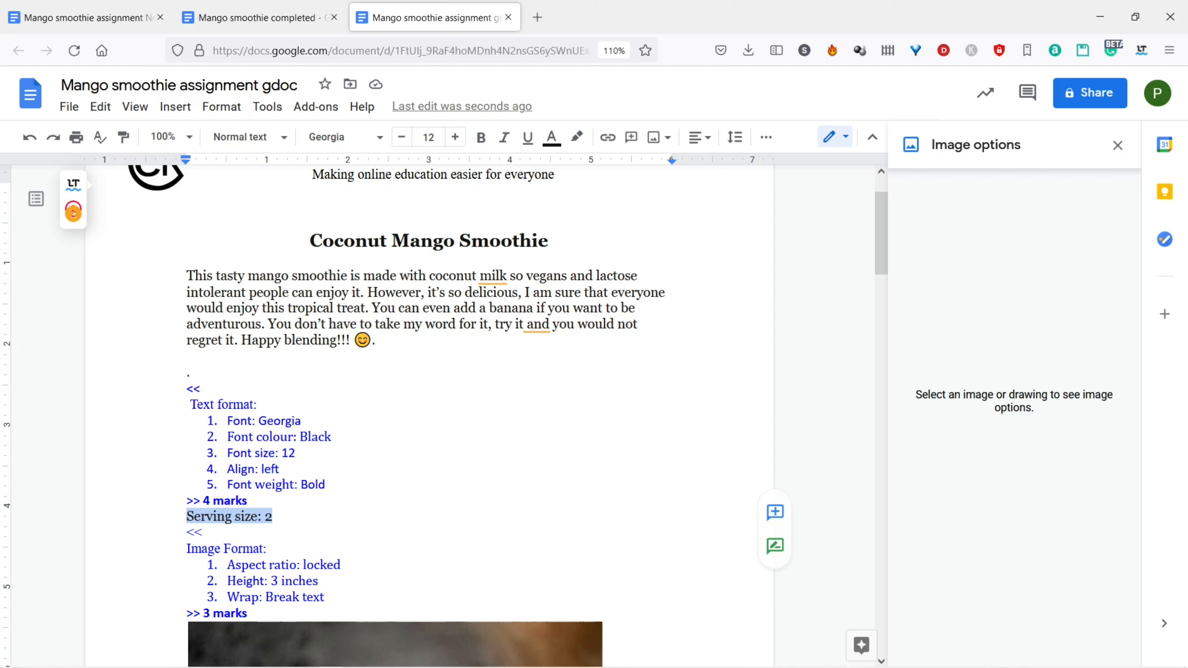
pyautogui.hotkey('ctrl', 'b')
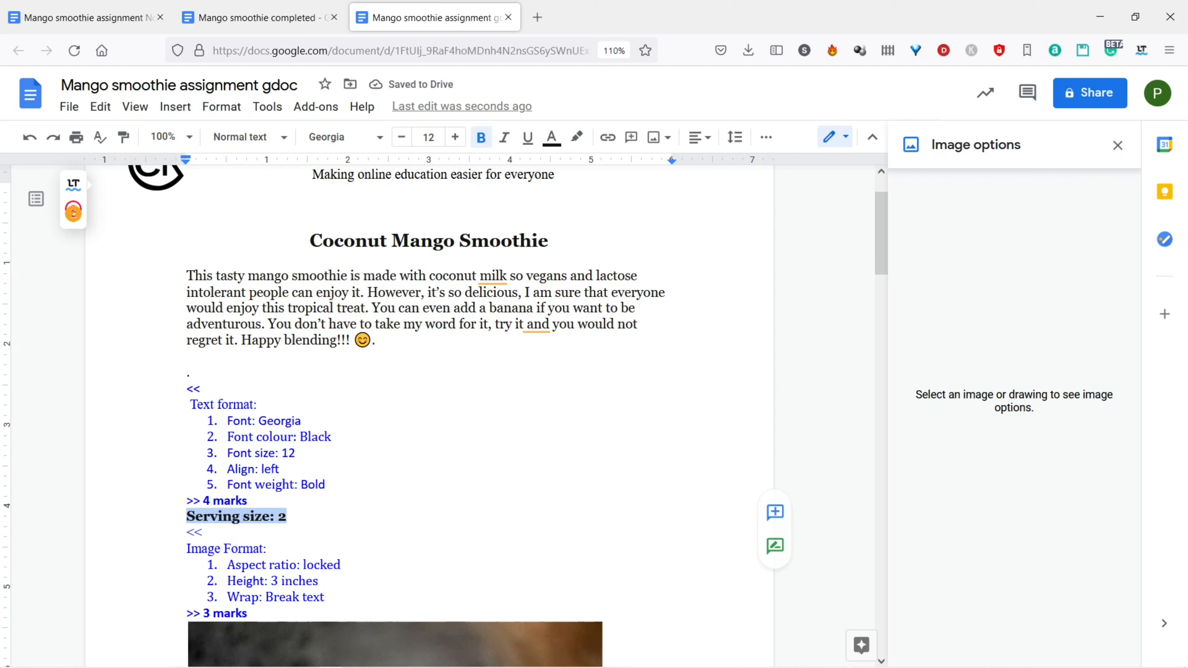
# Delete the stray dot and the blue text-format instructions above the "Serving size: 2" line, including the 4 marks line
pyautogui.click(253, 501)
pyautogui.moveTo(253, 501); pyautogui.dragTo(187, 373)
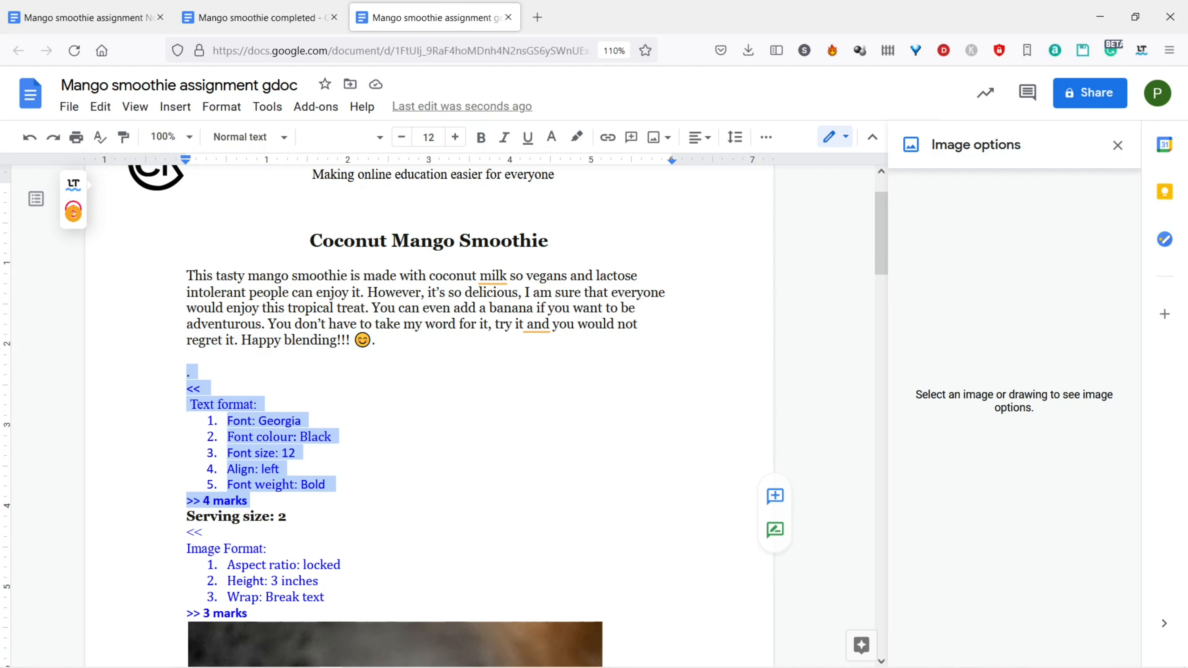
pyautogui.press('BackSpace')
pyautogui.press('BackSpace')
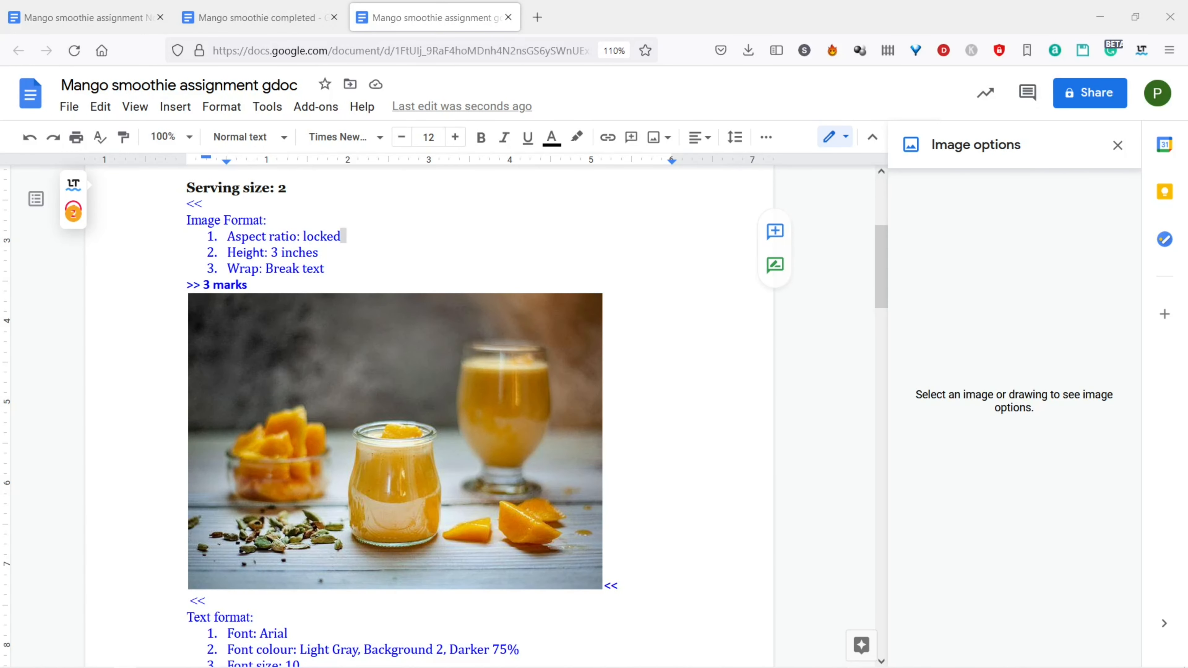
# Select and deselect the smoothie photo to view its image options, and close the image options
pyautogui.click(342, 236)
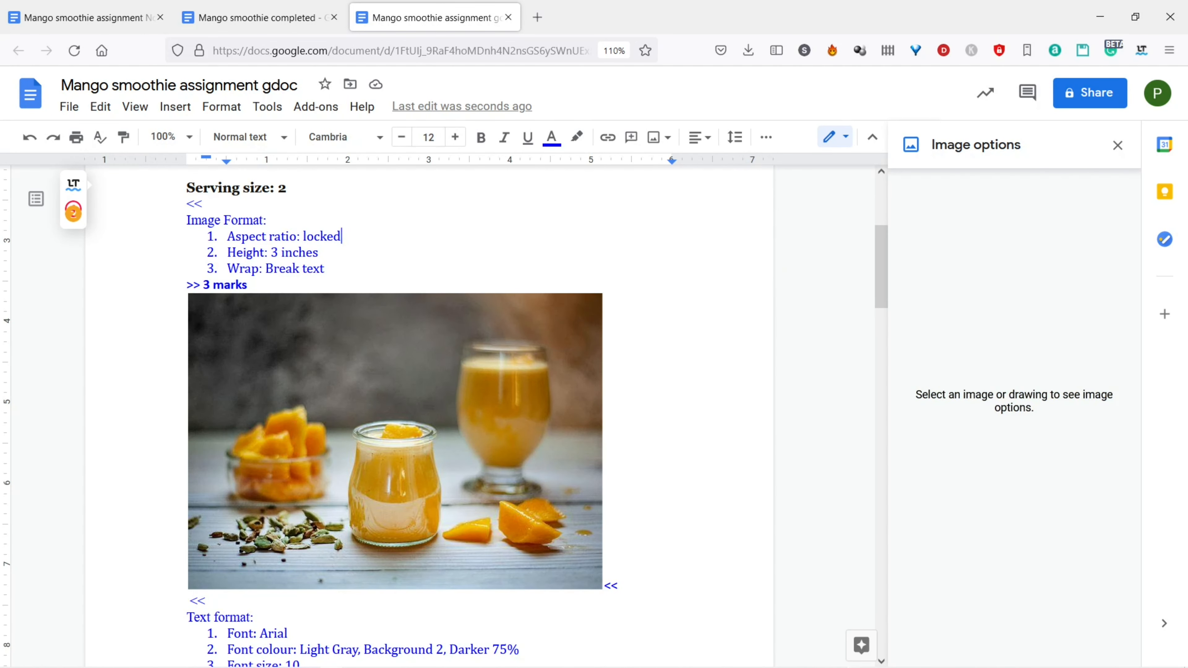
pyautogui.click(395, 441)
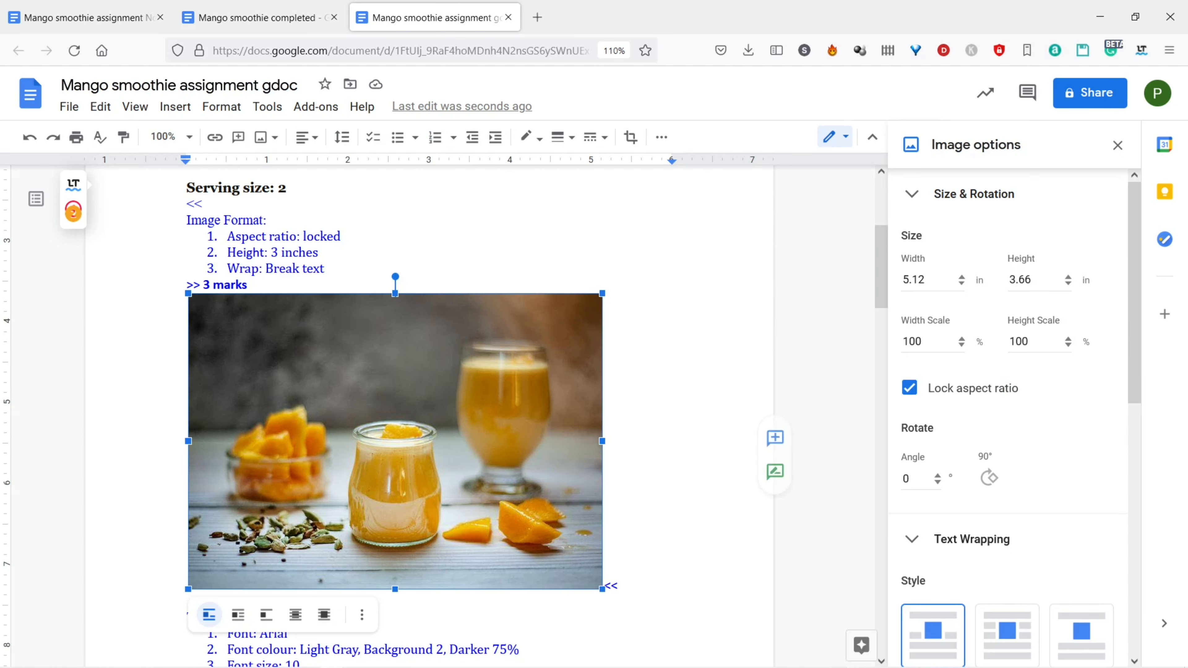
pyautogui.click(622, 585)
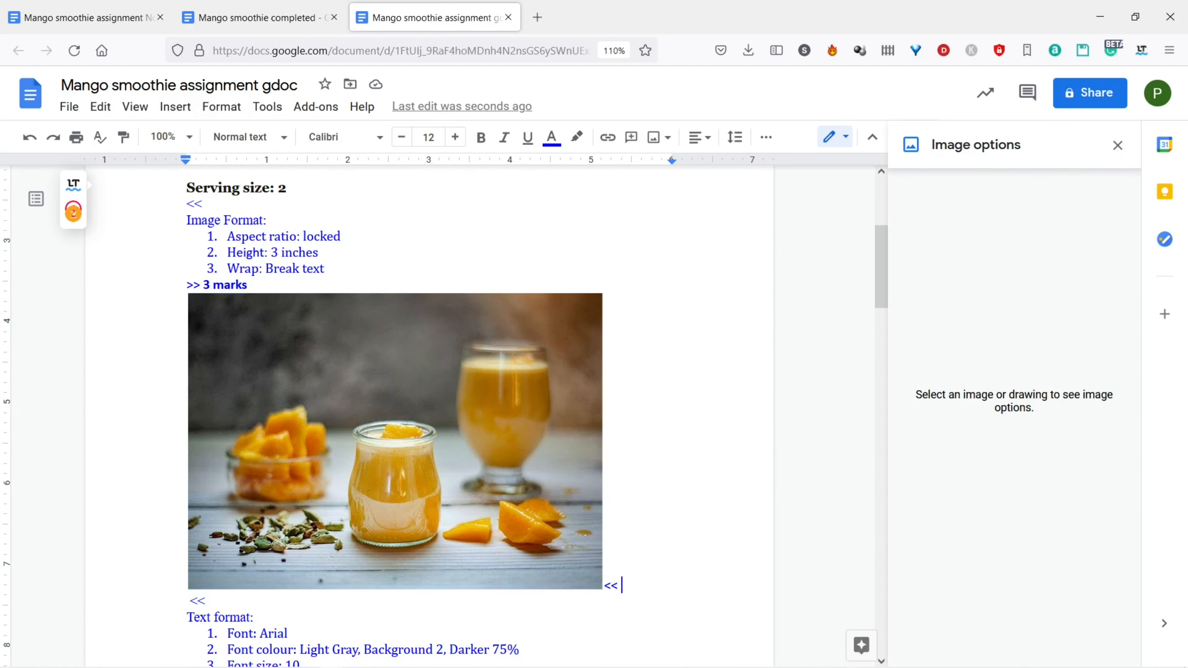
pyautogui.click(395, 440)
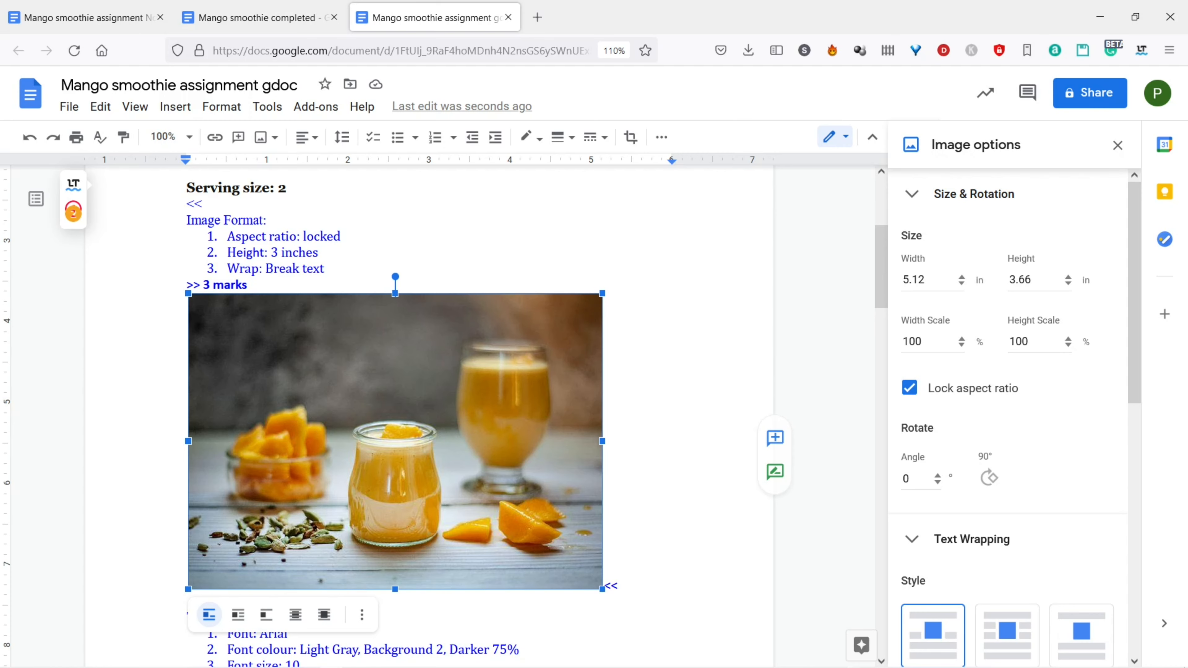
pyautogui.click(247, 285)
pyautogui.click(1117, 145)
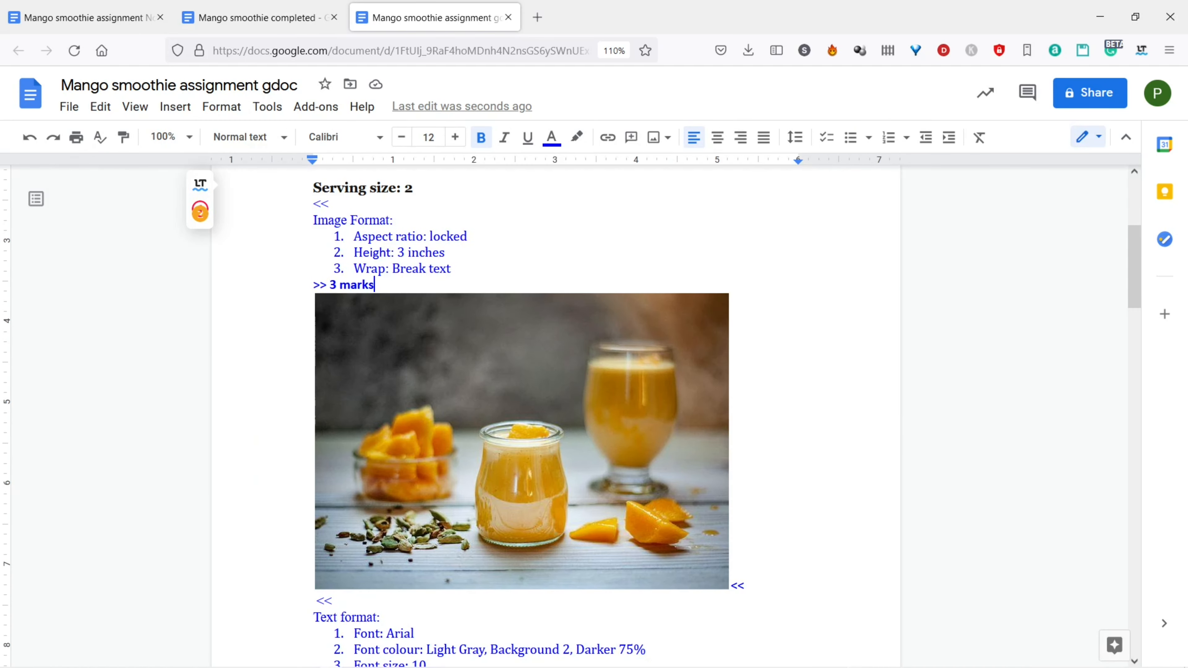
# Select the smoothie photo below the image format instructions and open its image options
pyautogui.scroll(2, 522, 441)
pyautogui.click(522, 468)
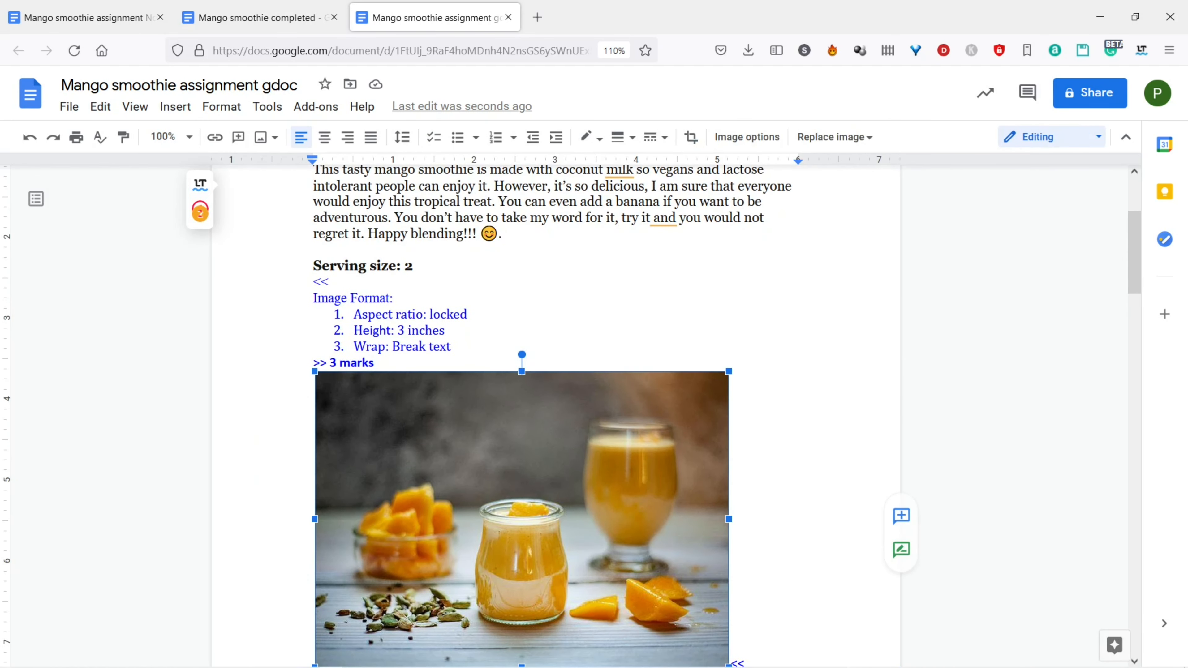
pyautogui.scroll(-2, 522, 441)
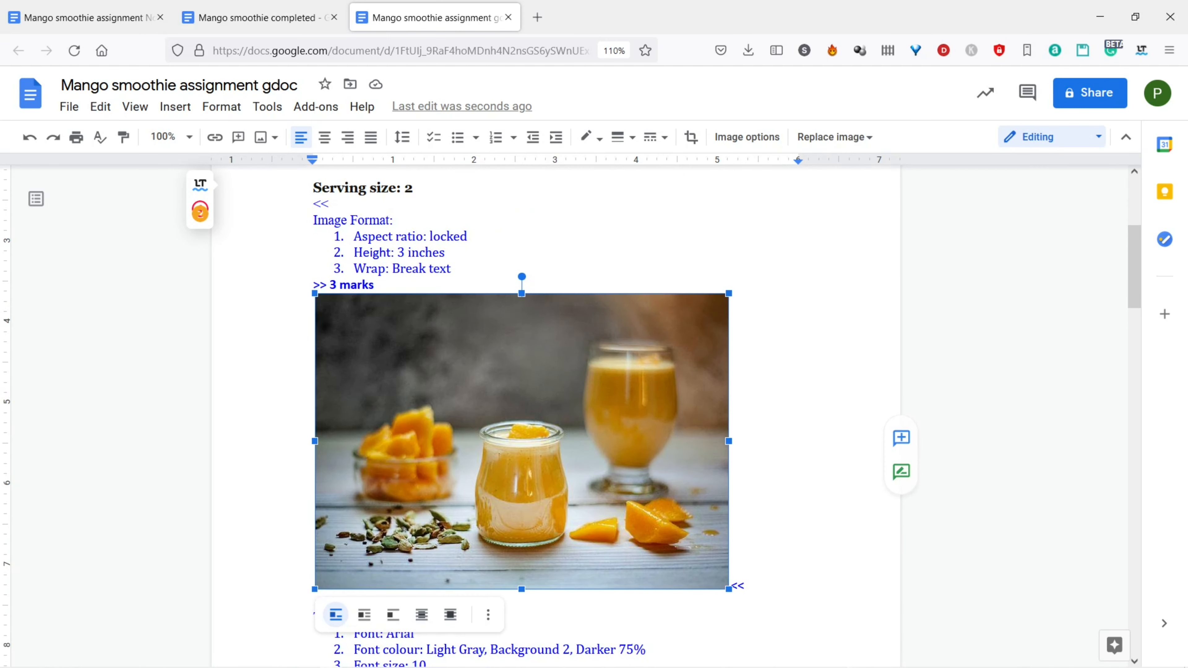
pyautogui.scroll(2, 522, 441)
pyautogui.scroll(-2, 522, 441)
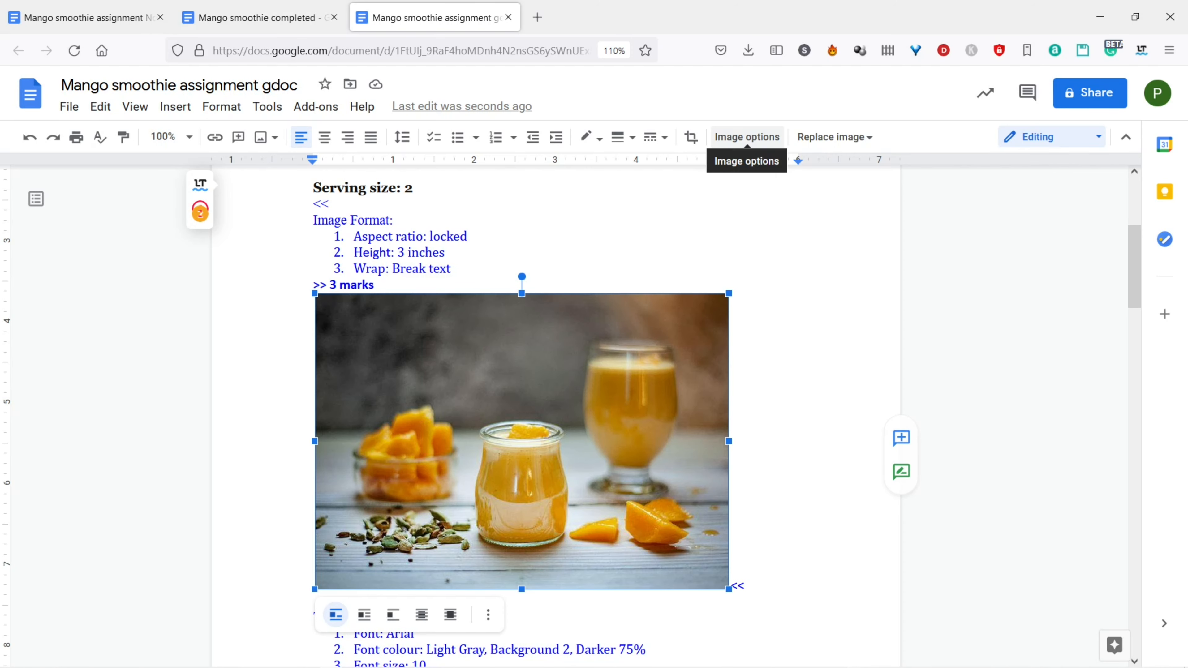
pyautogui.click(747, 137)
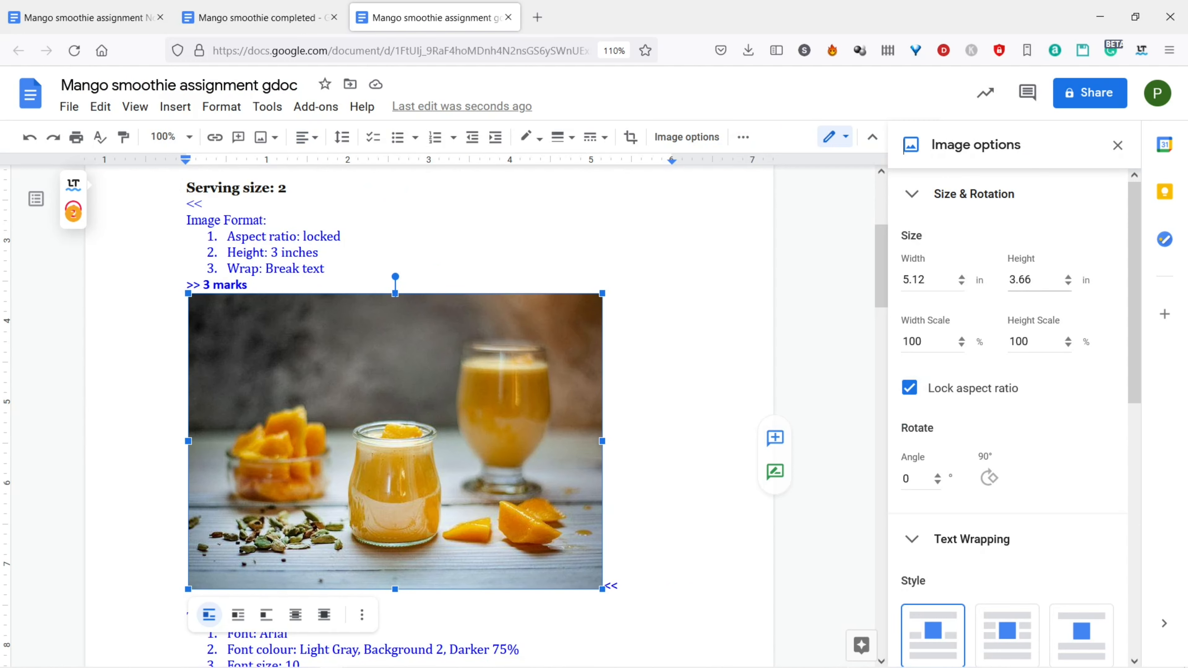
# Try a height of 1 inch for the smoothie photo with its aspect ratio locked, and undo the resize
pyautogui.doubleClick(1020, 280)
pyautogui.write('1')
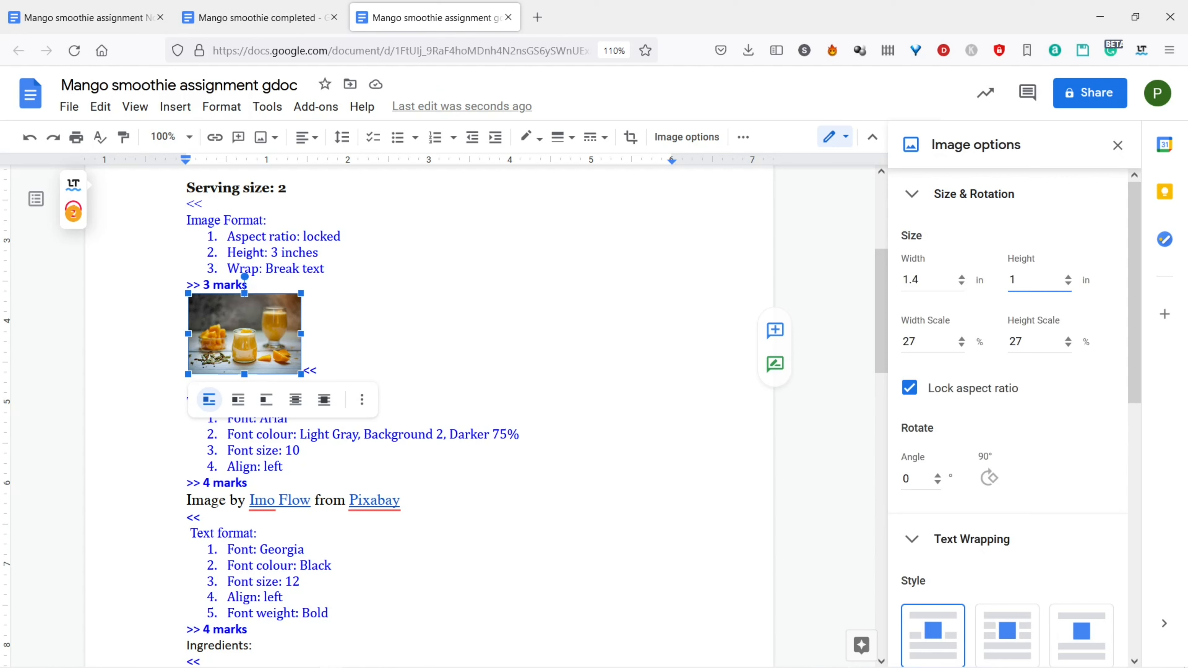
pyautogui.hotkey('ctrl', 'z')
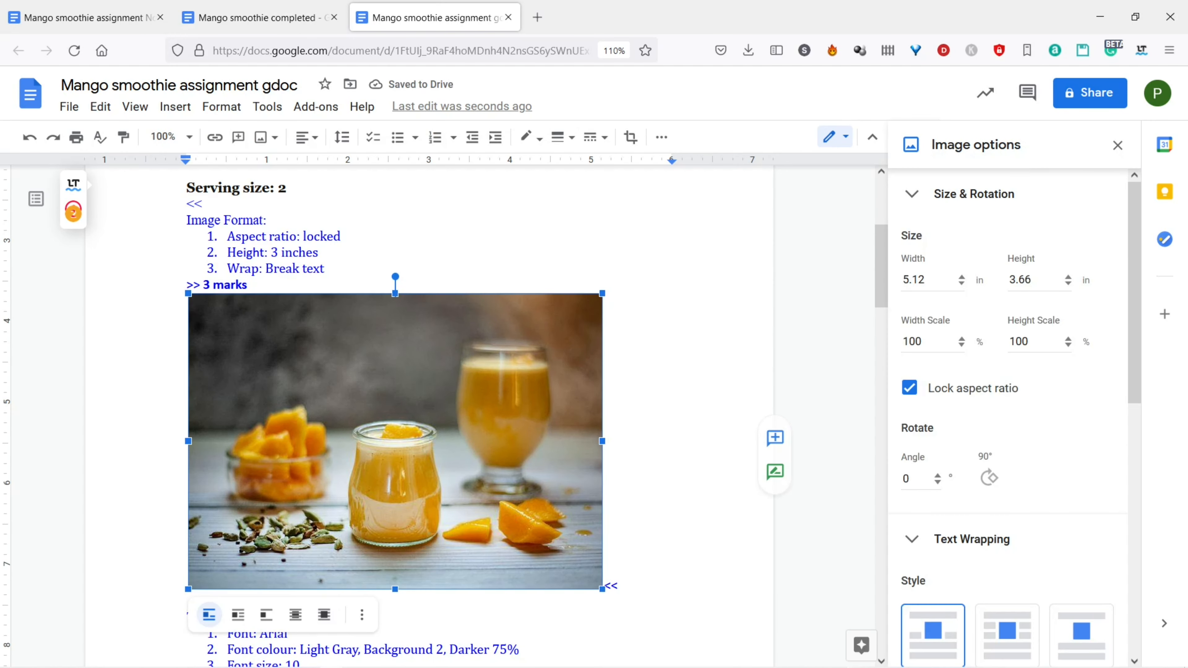
# Try squeezing the smoothie photo to about 2.09 in wide, and separately to about 1.45 in high, undoing each resize
pyautogui.moveTo(602, 441); pyautogui.dragTo(357, 442)
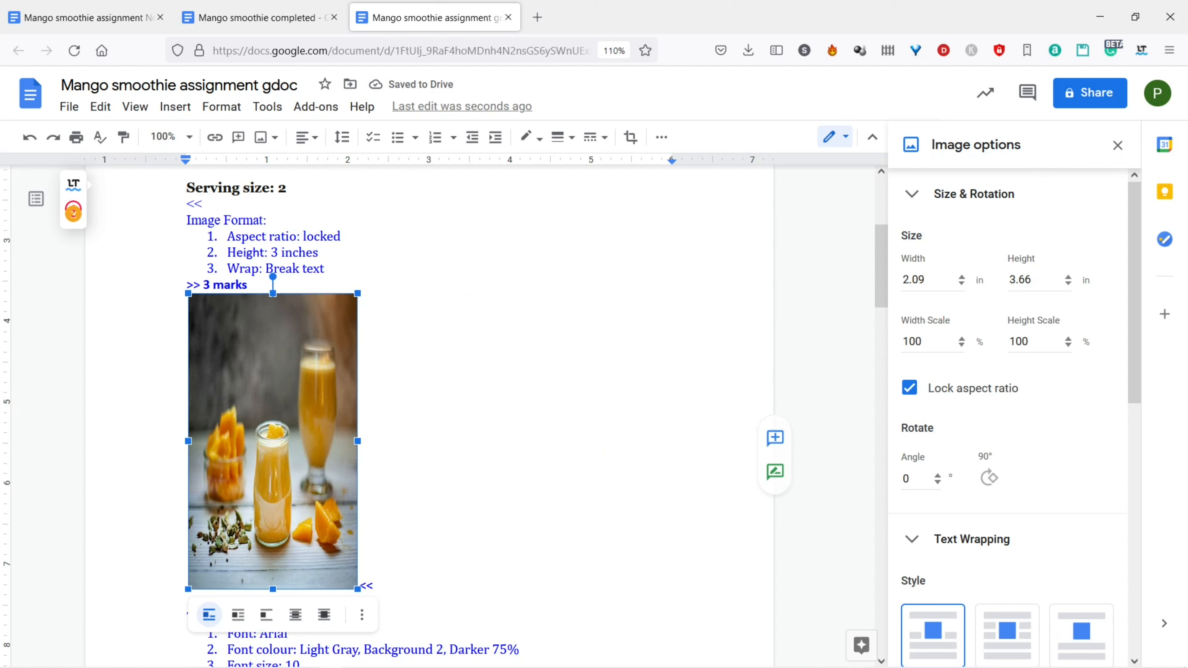
pyautogui.hotkey('ctrl', 'z')
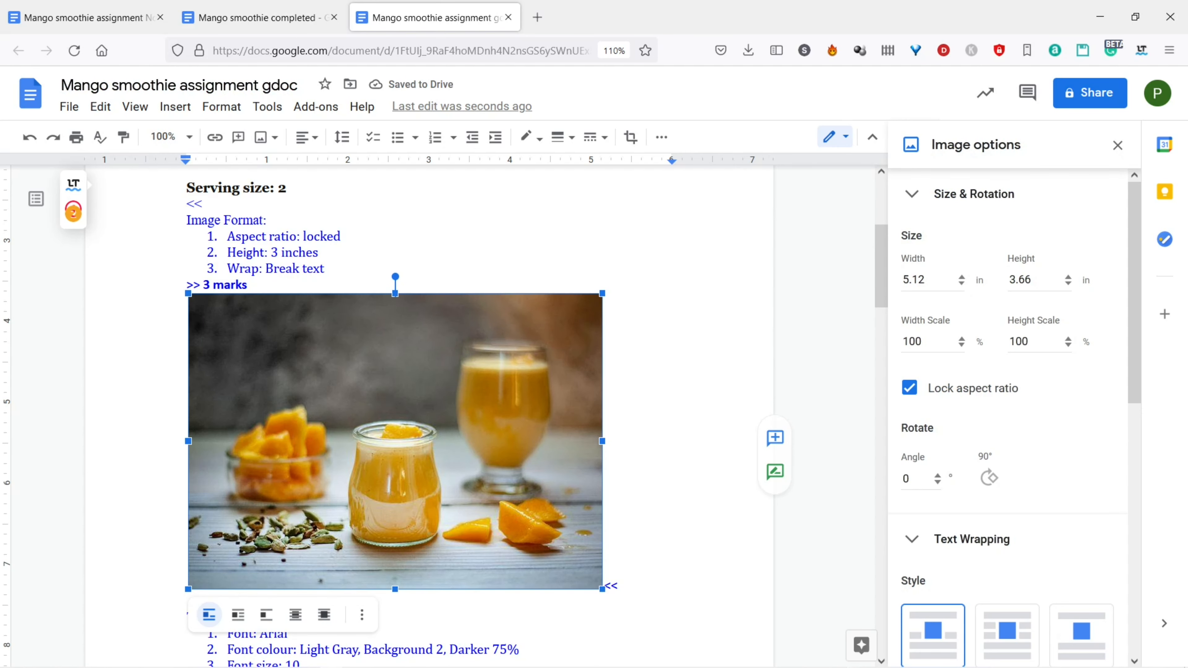
pyautogui.moveTo(396, 589); pyautogui.dragTo(396, 412)
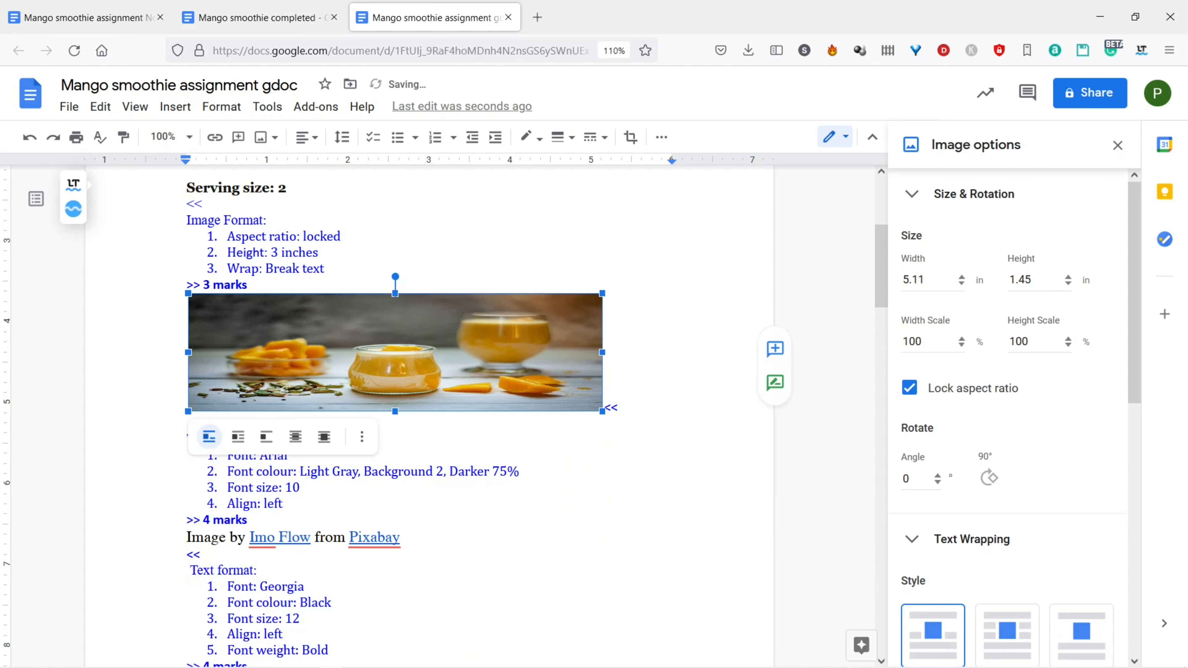
pyautogui.hotkey('ctrl', 'z')
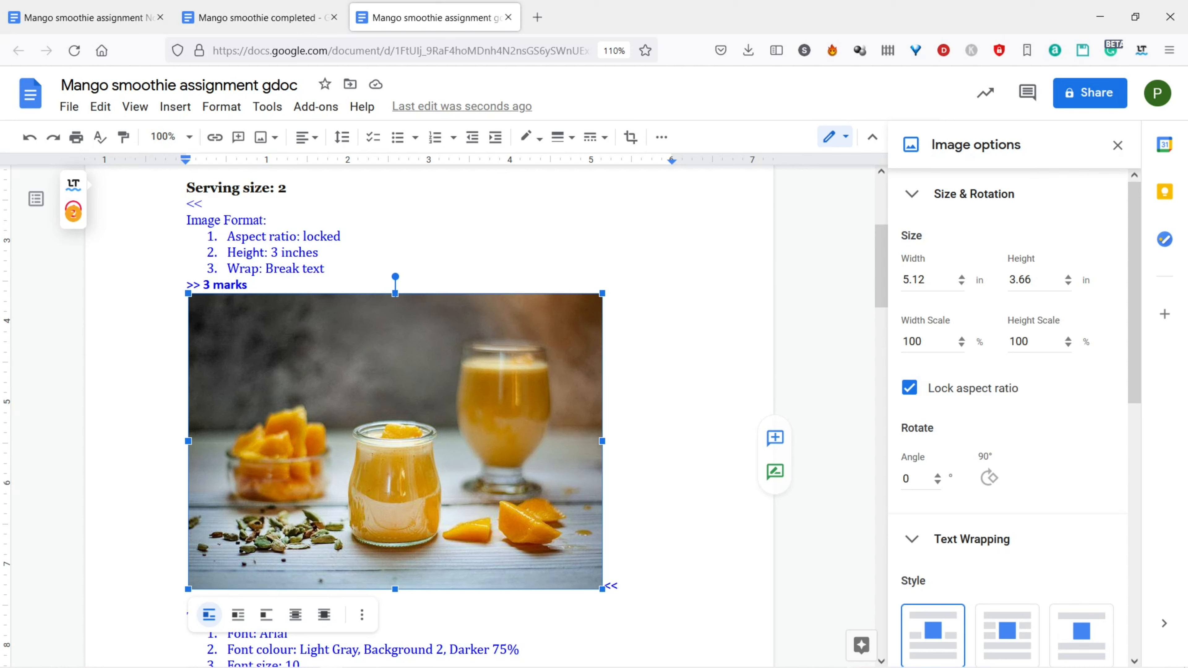
# Set the smoothie photo's height to 3 inches with the aspect ratio locked, and change its text wrapping to Break text
pyautogui.moveTo(1034, 281); pyautogui.dragTo(1007, 280)
pyautogui.write('3')
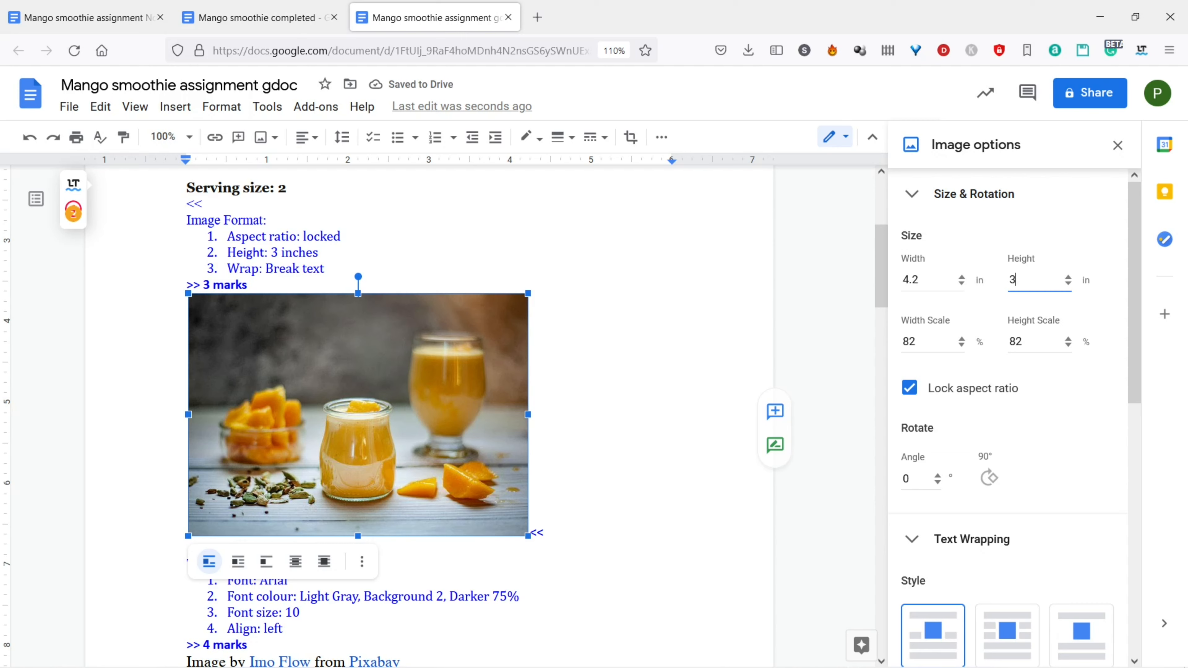
pyautogui.scroll(-3, 1010, 469)
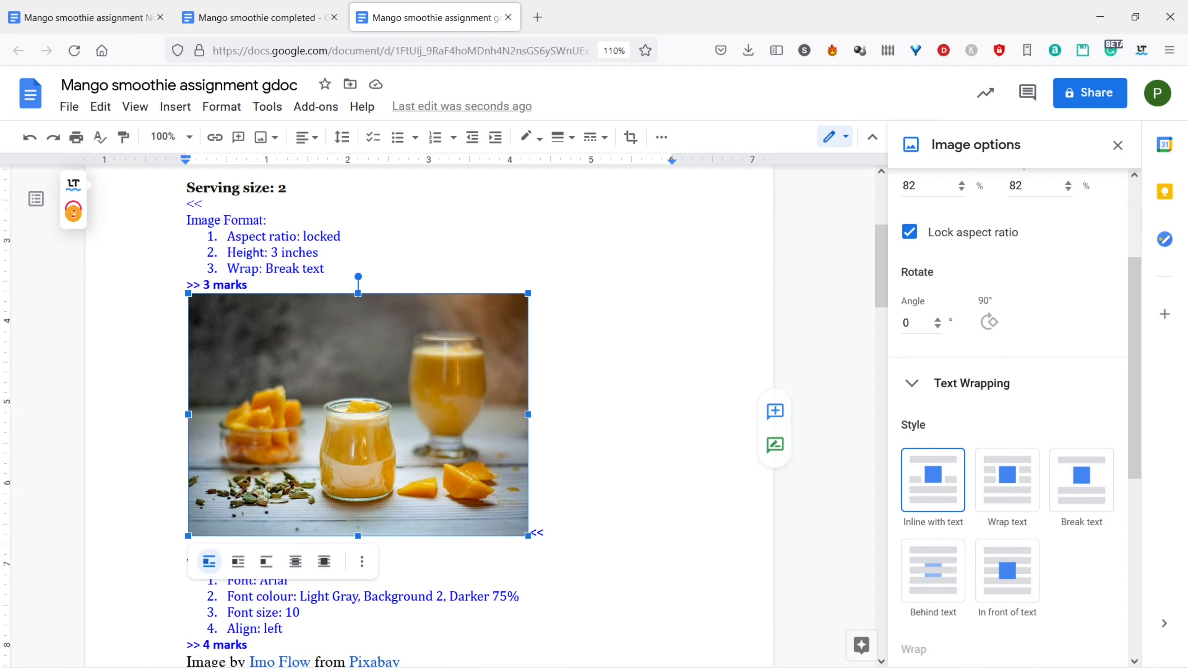
pyautogui.click(1081, 479)
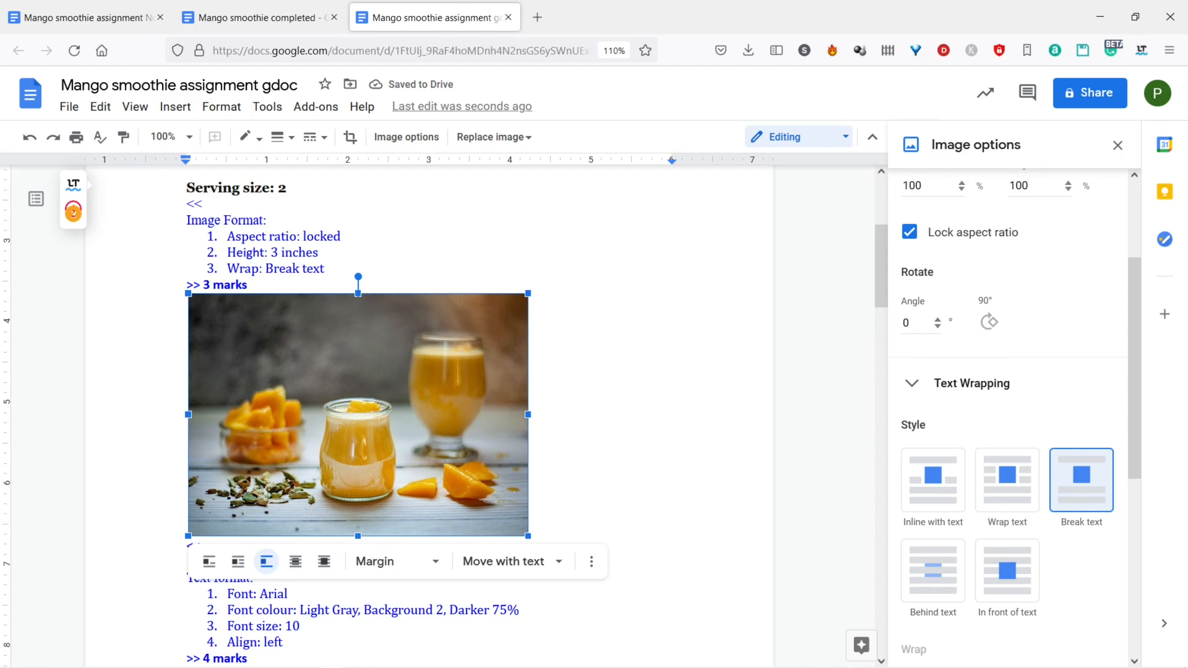
pyautogui.click(1118, 145)
# Delete the blue image format instructions between the serving size line and the smoothie photo
pyautogui.click(375, 285)
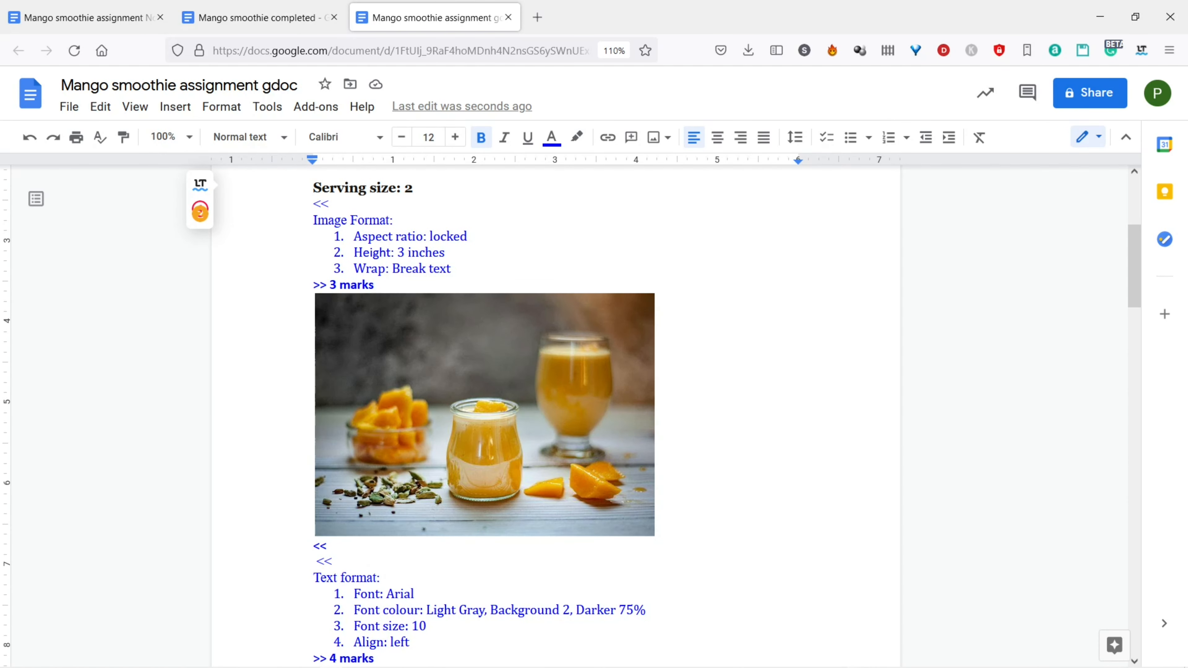
pyautogui.moveTo(314, 204); pyautogui.dragTo(380, 285)
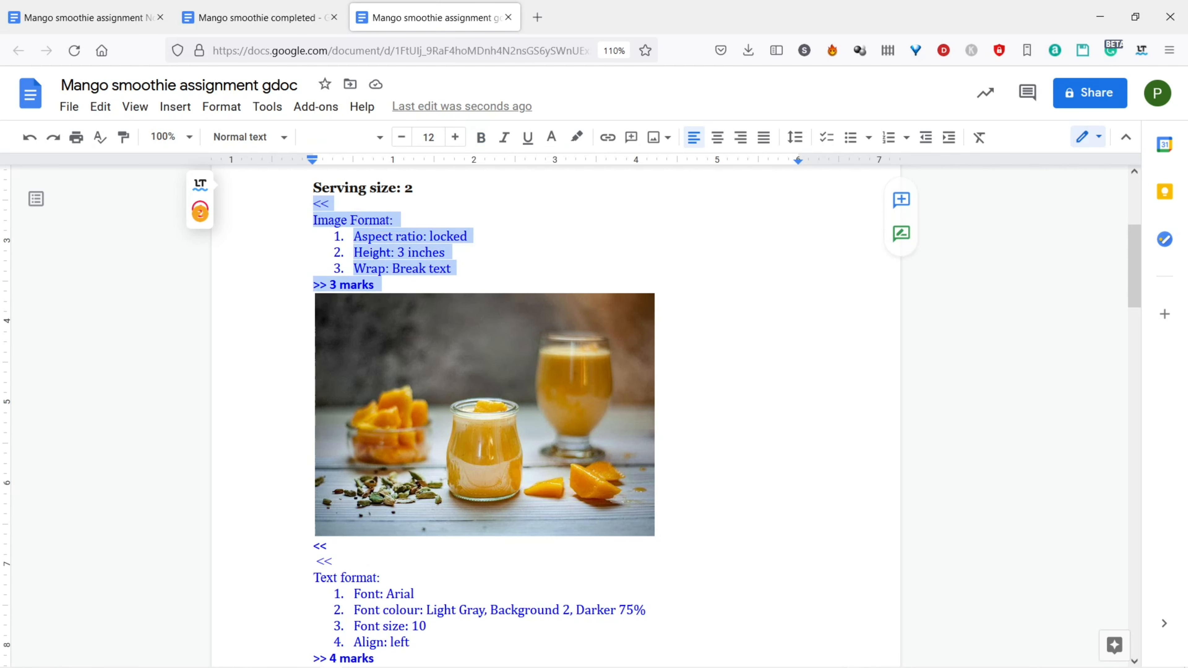
pyautogui.press('BackSpace')
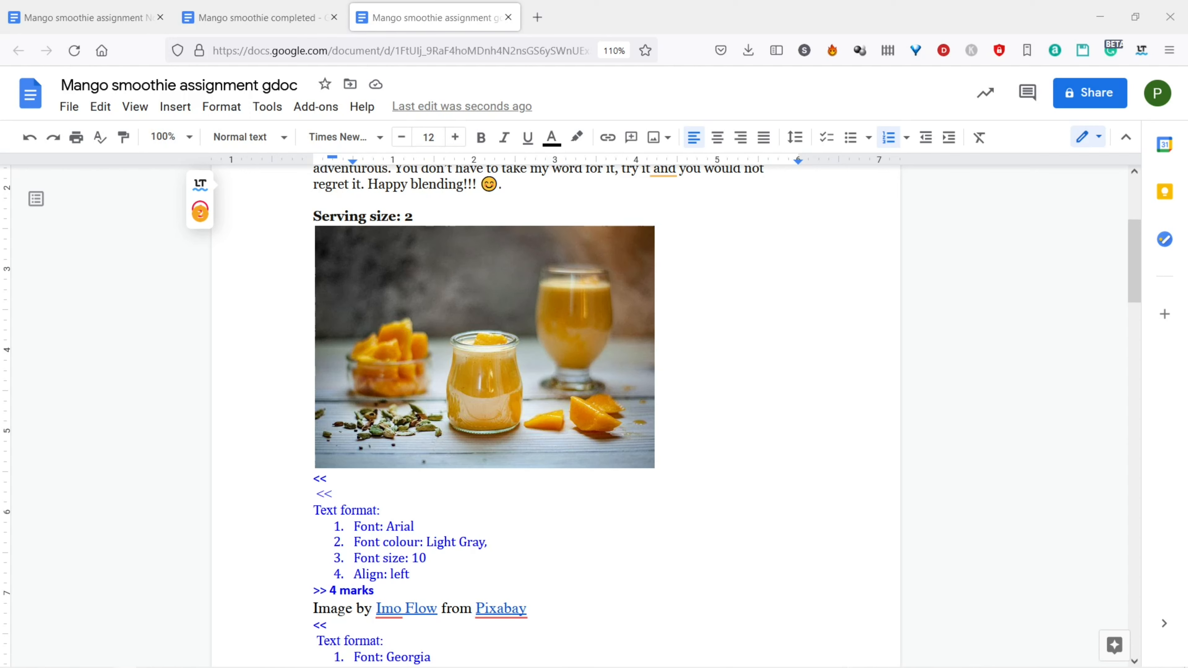
# Change the font of the image credit line below the smoothie photo to Arial
pyautogui.moveTo(530, 608); pyautogui.dragTo(313, 608)
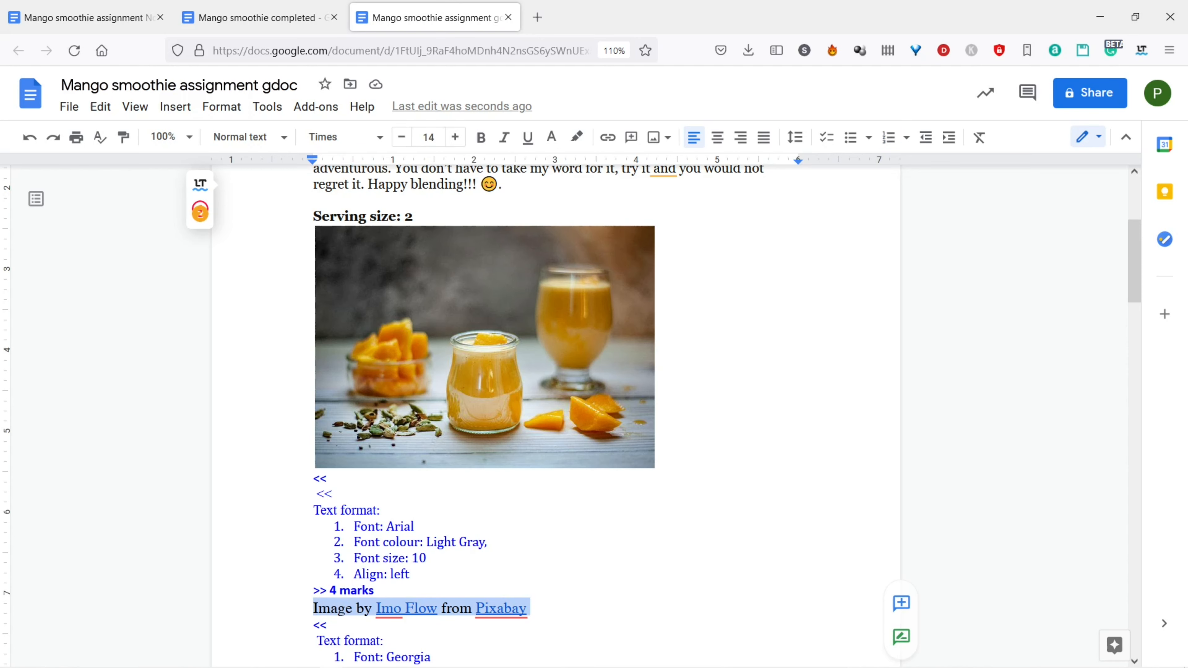
pyautogui.click(344, 136)
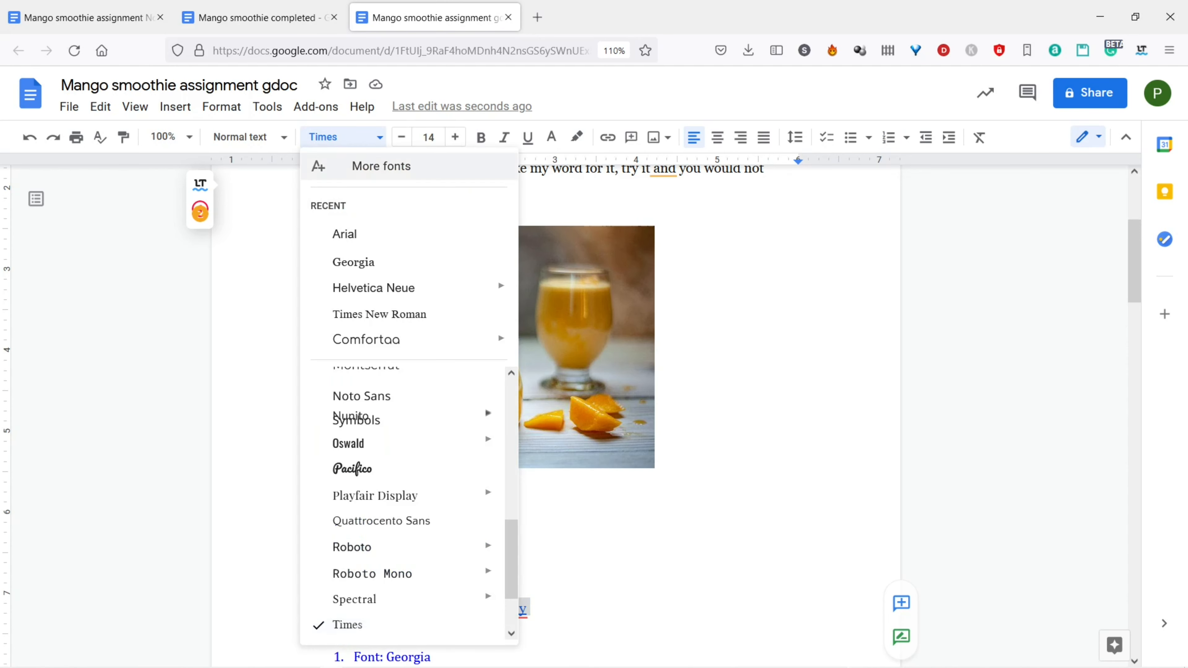
pyautogui.click(344, 234)
pyautogui.click(344, 137)
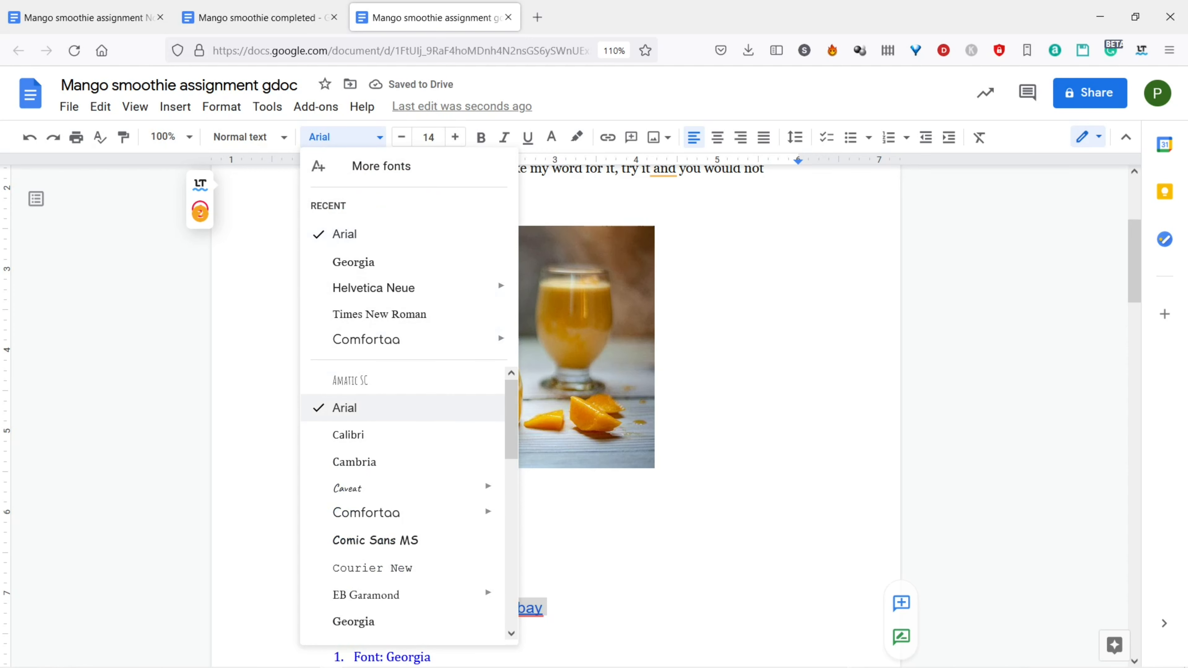
pyautogui.press('Escape')
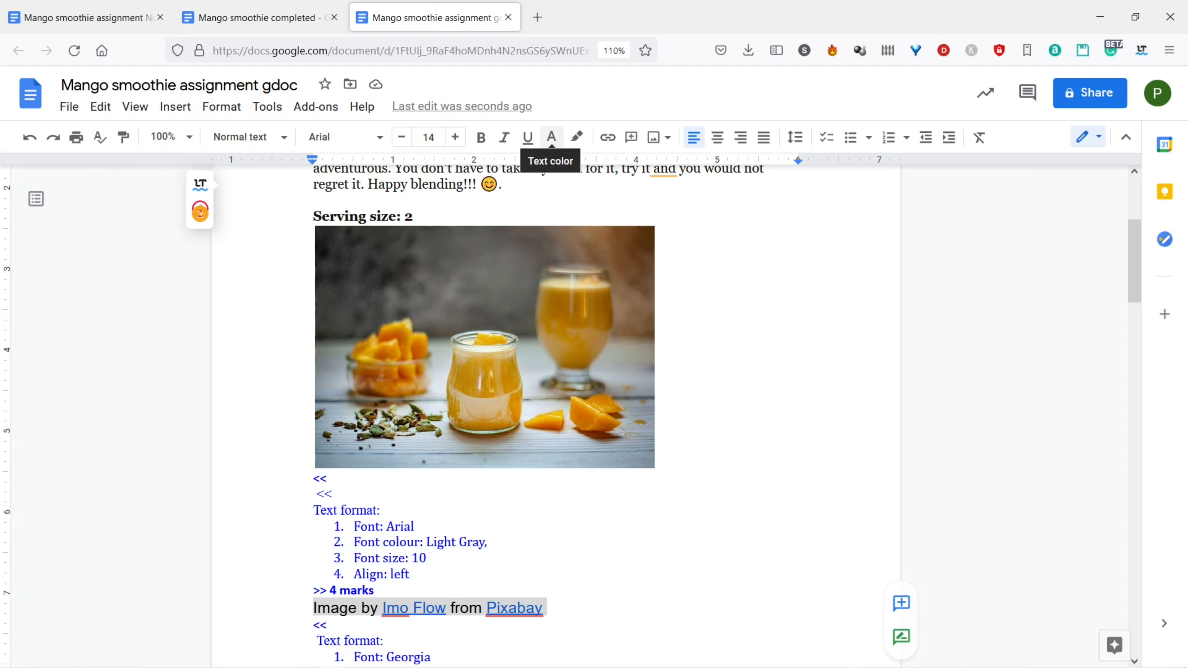
# Try a light gray text colour on the image credit line, and recolour it a darker, medium gray
pyautogui.click(552, 136)
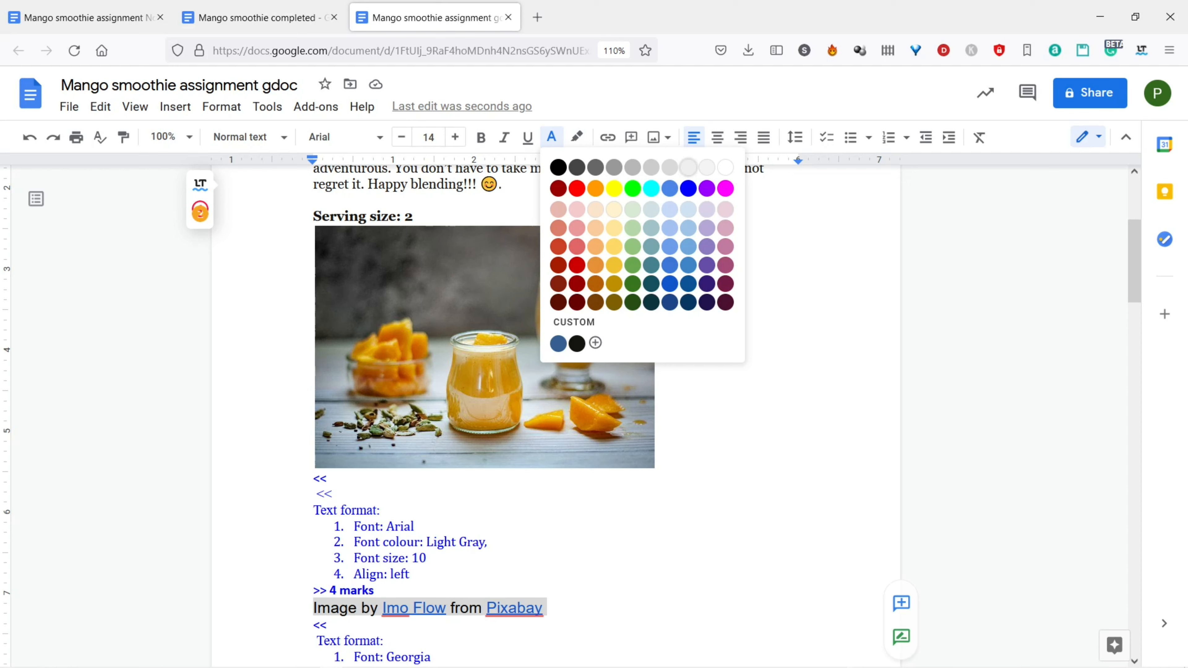
pyautogui.click(670, 167)
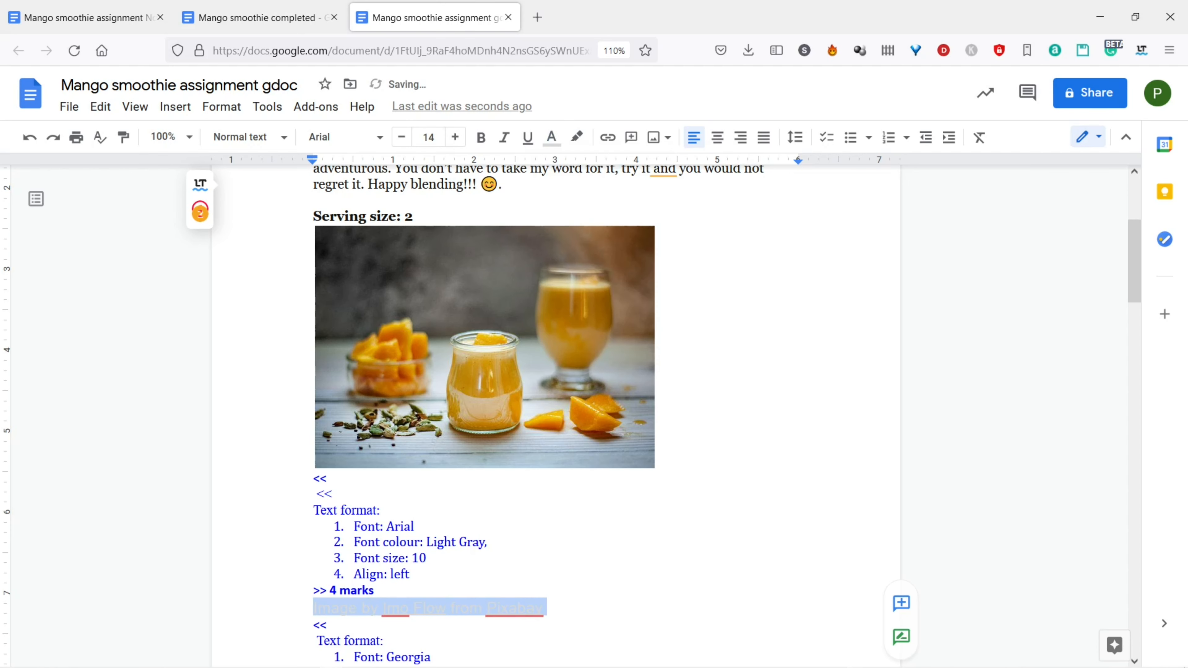
pyautogui.doubleClick(552, 607)
pyautogui.moveTo(552, 609); pyautogui.dragTo(314, 608)
pyautogui.click(552, 137)
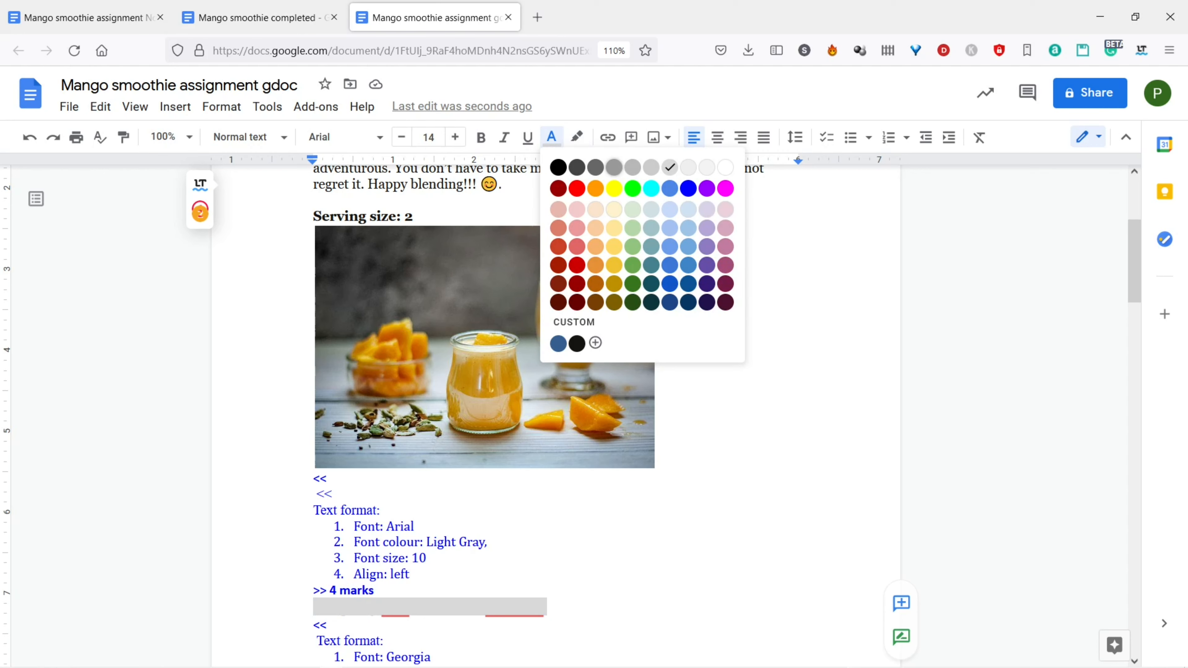
pyautogui.click(614, 167)
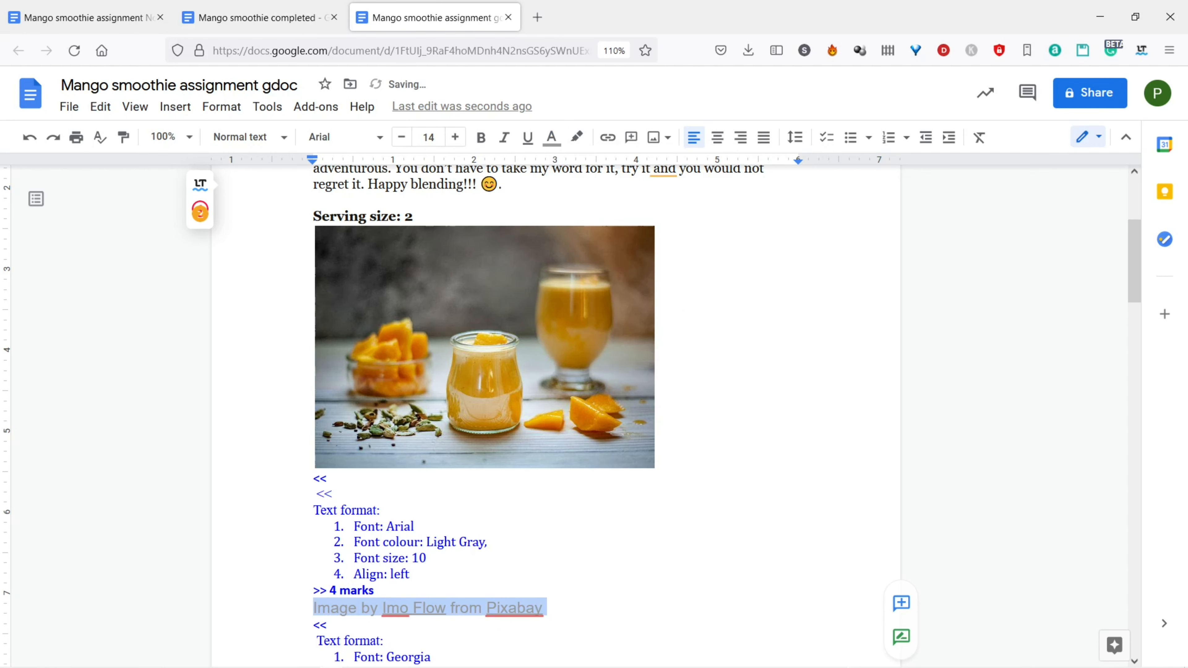
# Delete the text format instructions between the smoothie photo and its credit line, and remove the leftover blank line
pyautogui.click(410, 575)
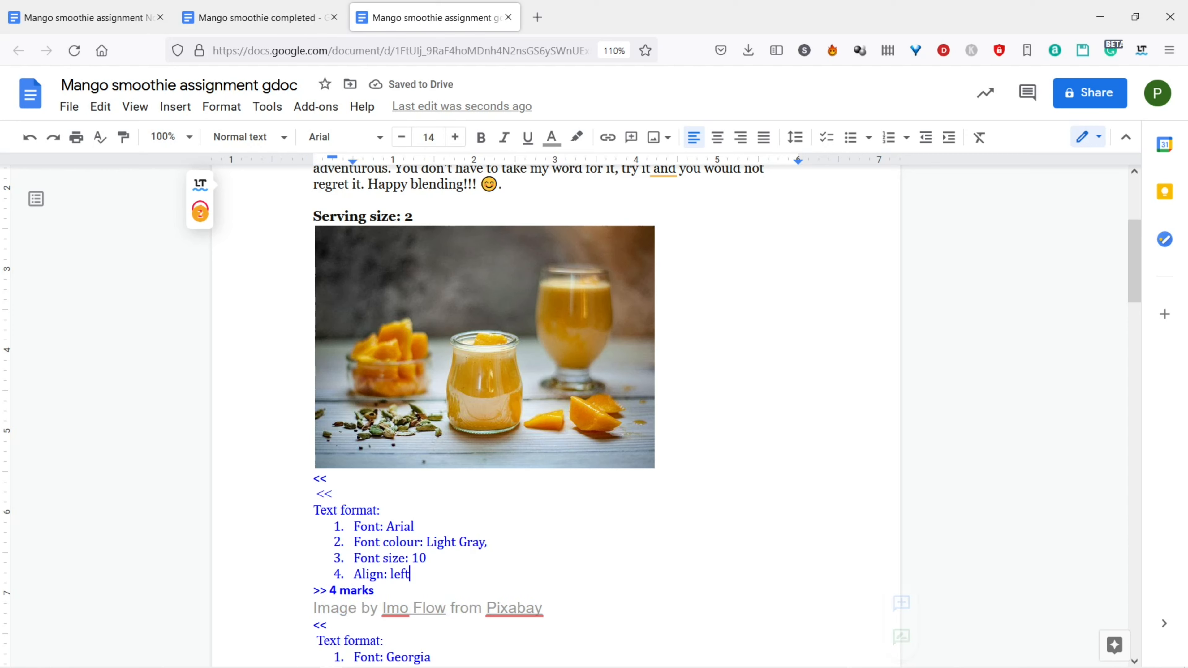
pyautogui.moveTo(374, 591); pyautogui.dragTo(316, 228)
pyautogui.press('BackSpace')
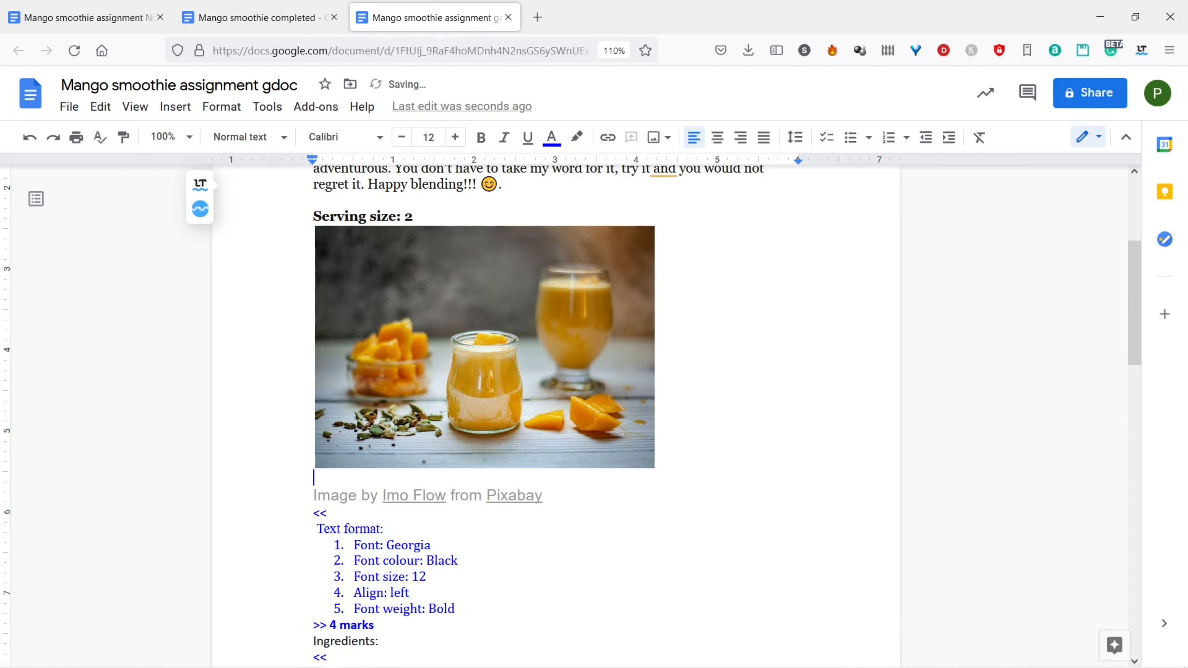
pyautogui.press('BackSpace')
pyautogui.hotkey('ctrl', 'z')
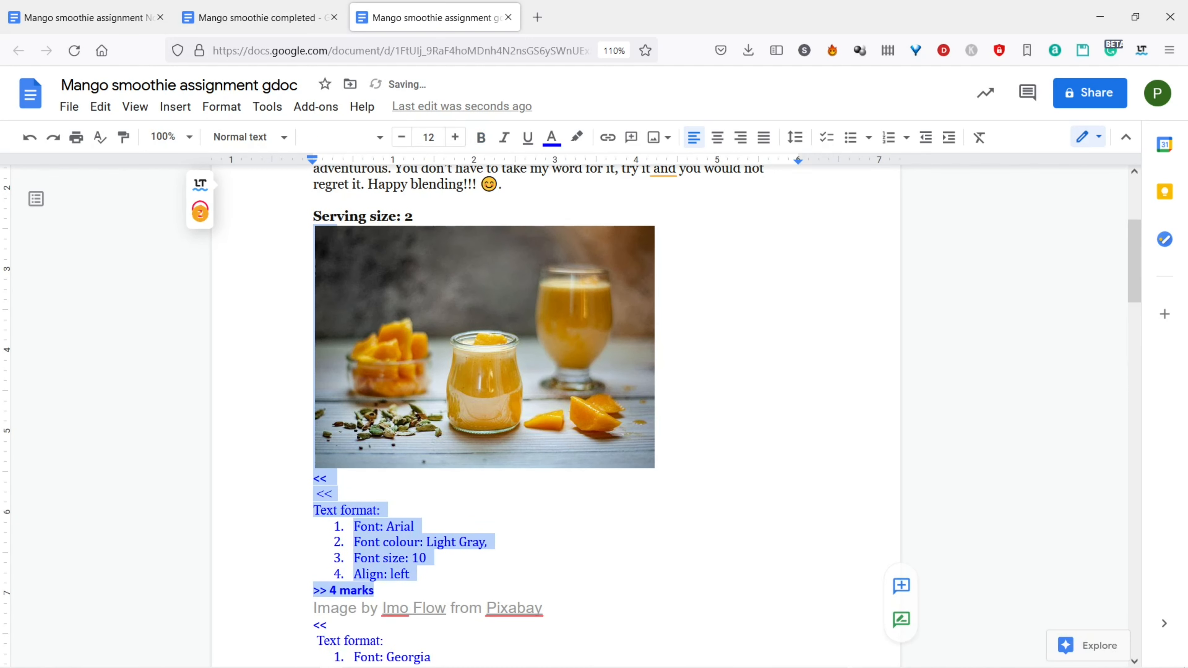
pyautogui.press('BackSpace')
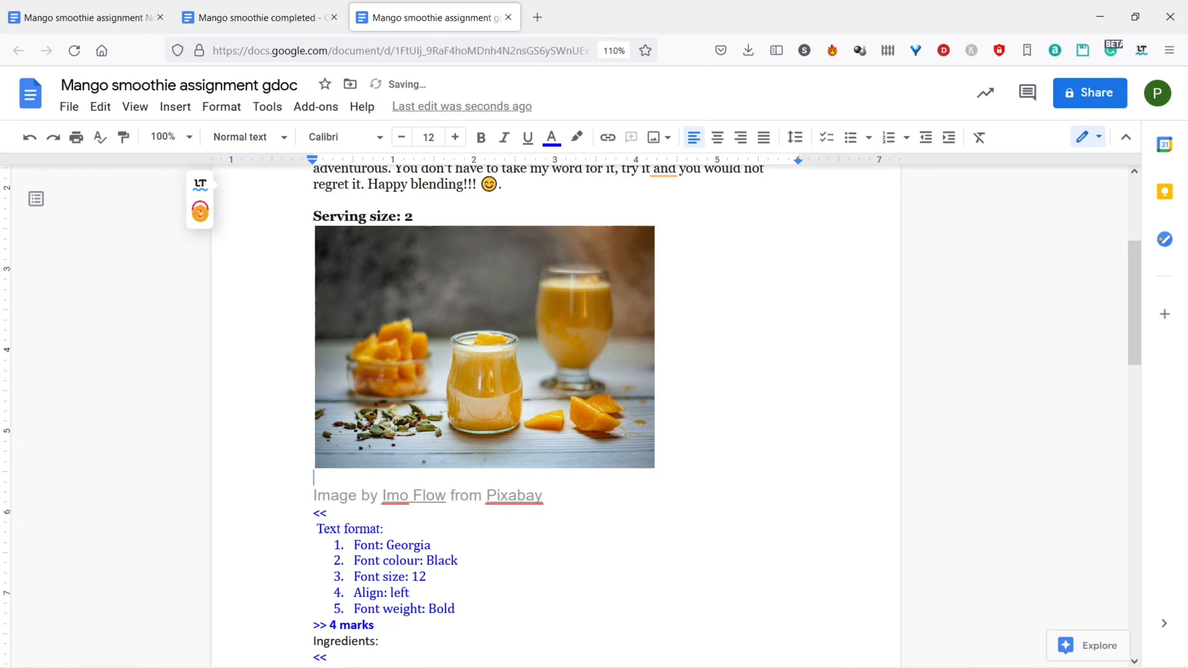
pyautogui.press('Down')
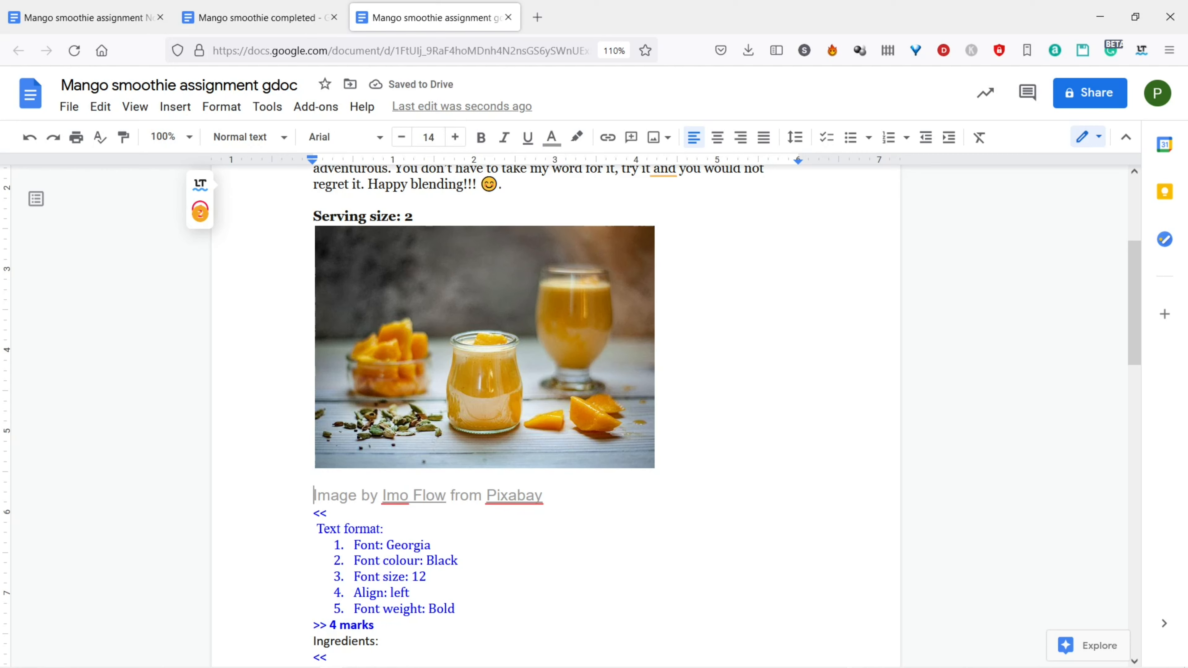
pyautogui.press('BackSpace')
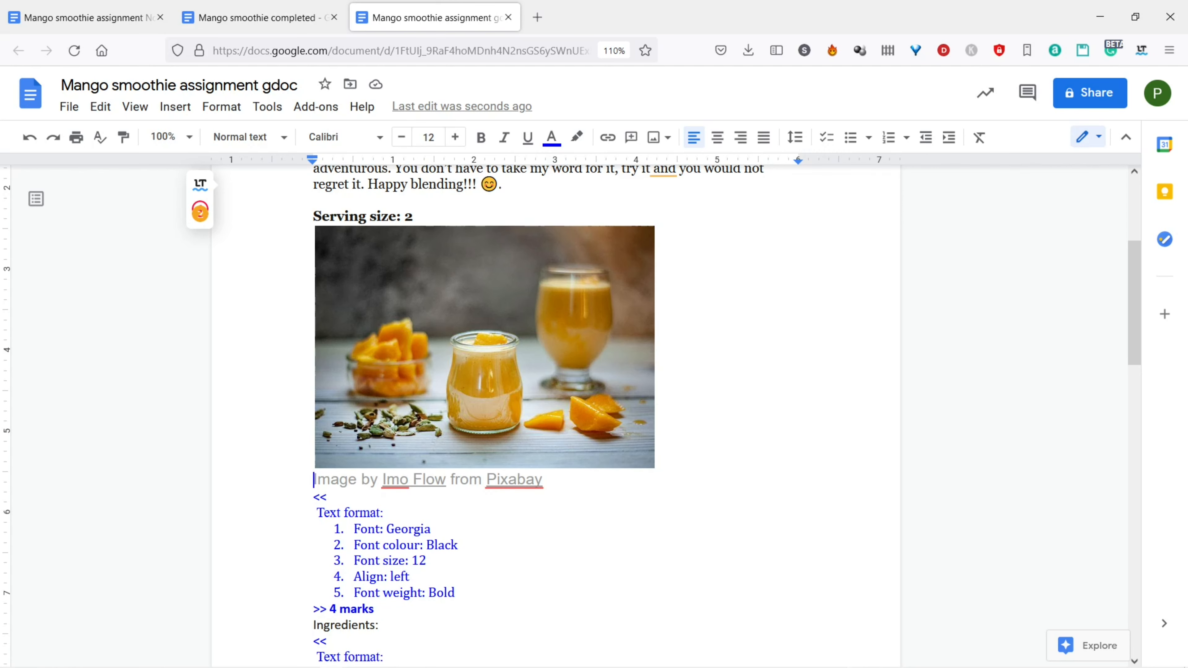
# Check the Ingredients heading's formatting in the Mango smoothie completed document, and return to the assignment document
pyautogui.scroll(-3, 555, 374)
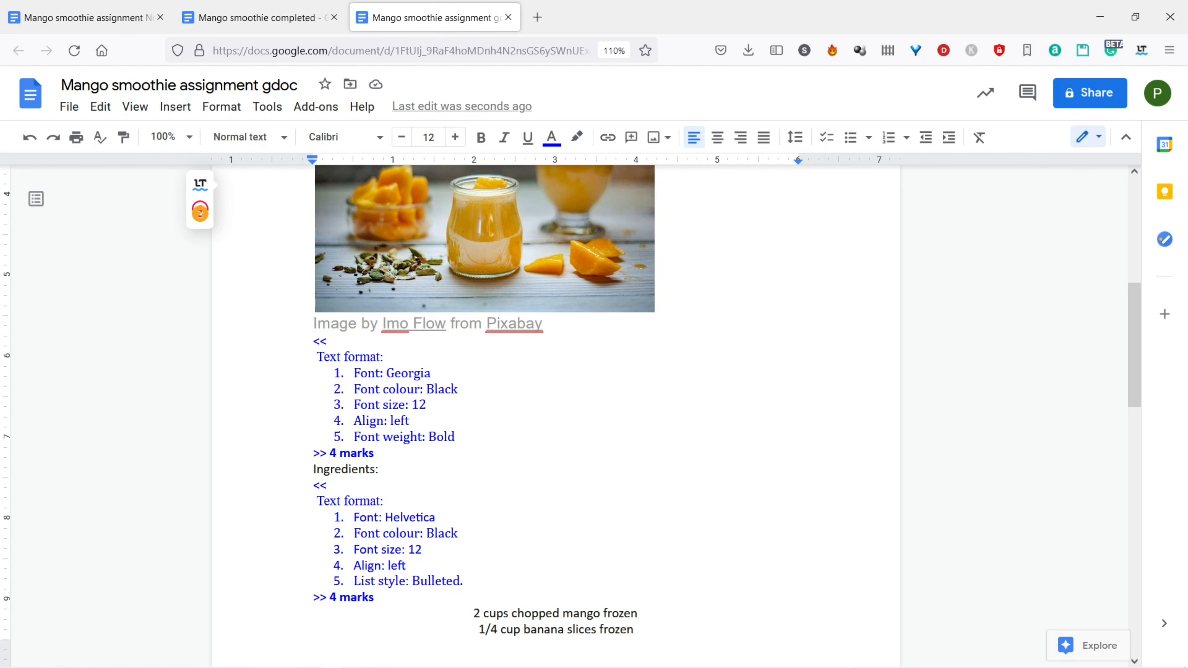
pyautogui.click(314, 324)
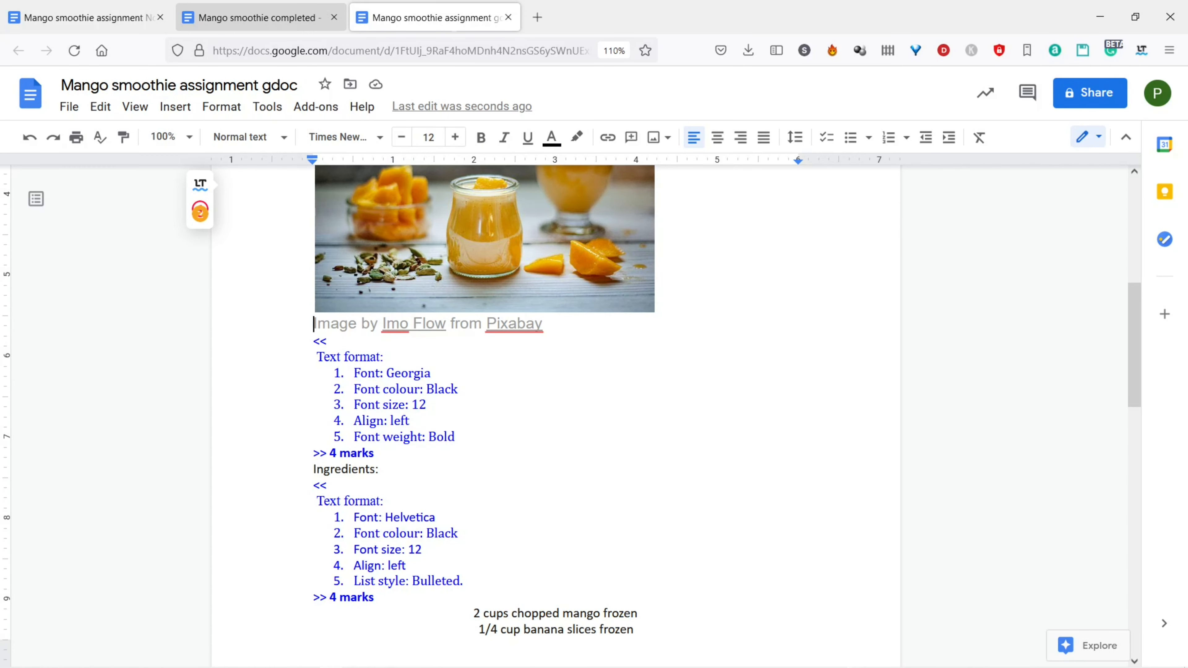
pyautogui.click(257, 18)
pyautogui.scroll(-10, 556, 375)
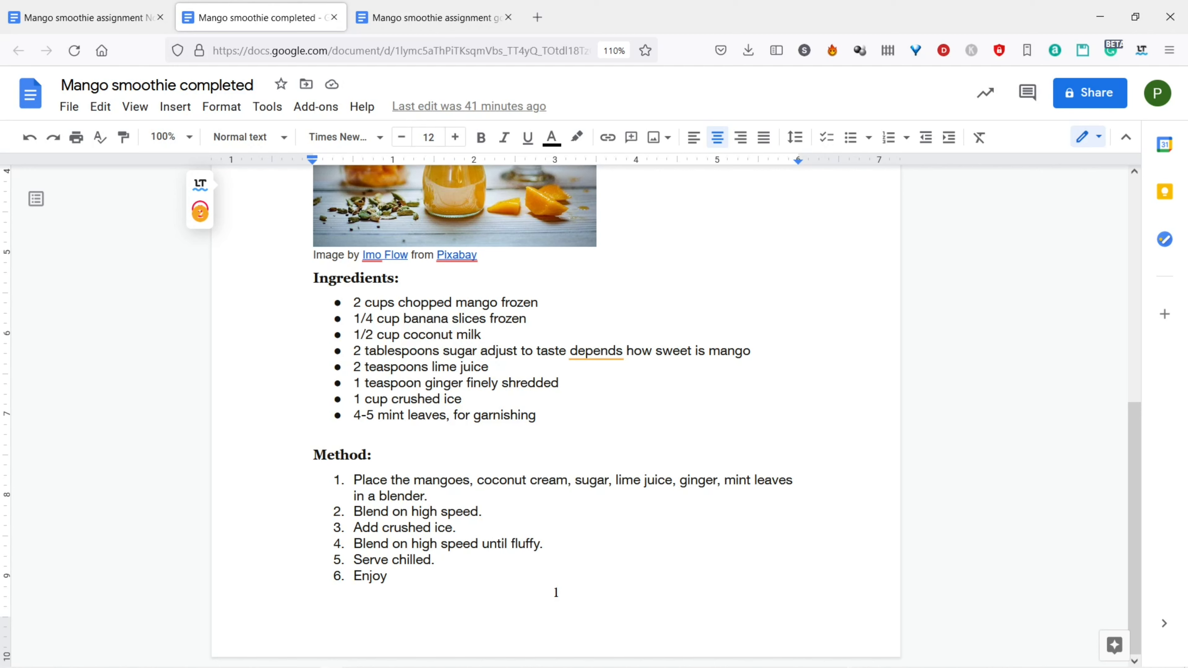
pyautogui.moveTo(313, 279); pyautogui.dragTo(400, 279)
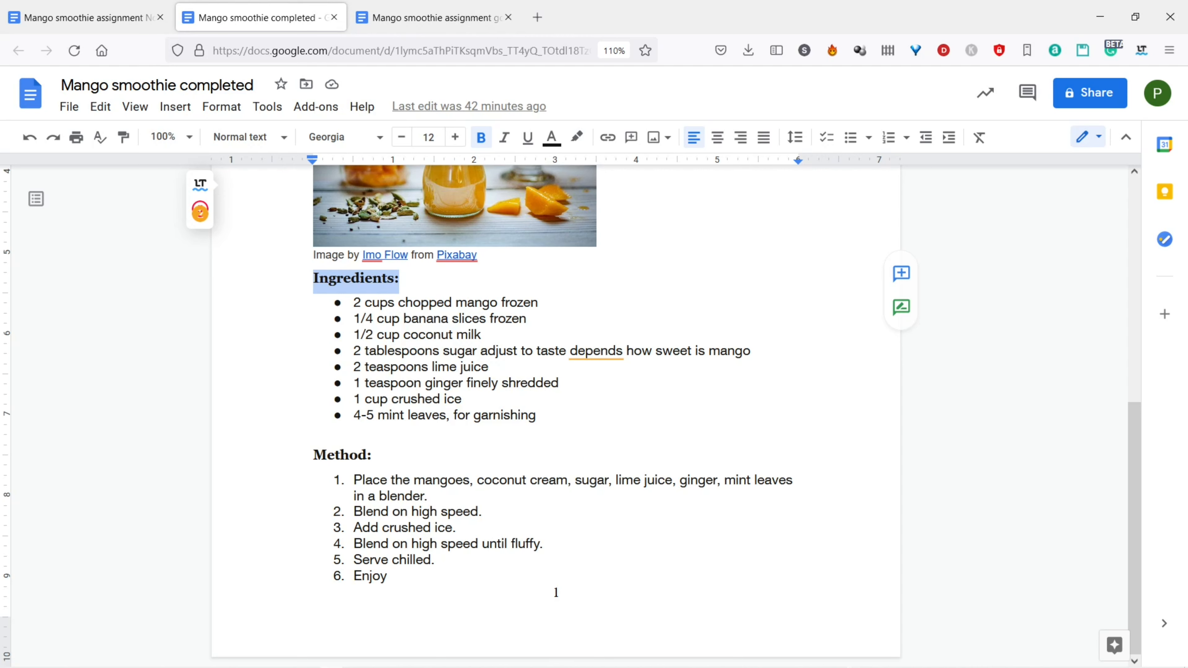
pyautogui.click(430, 18)
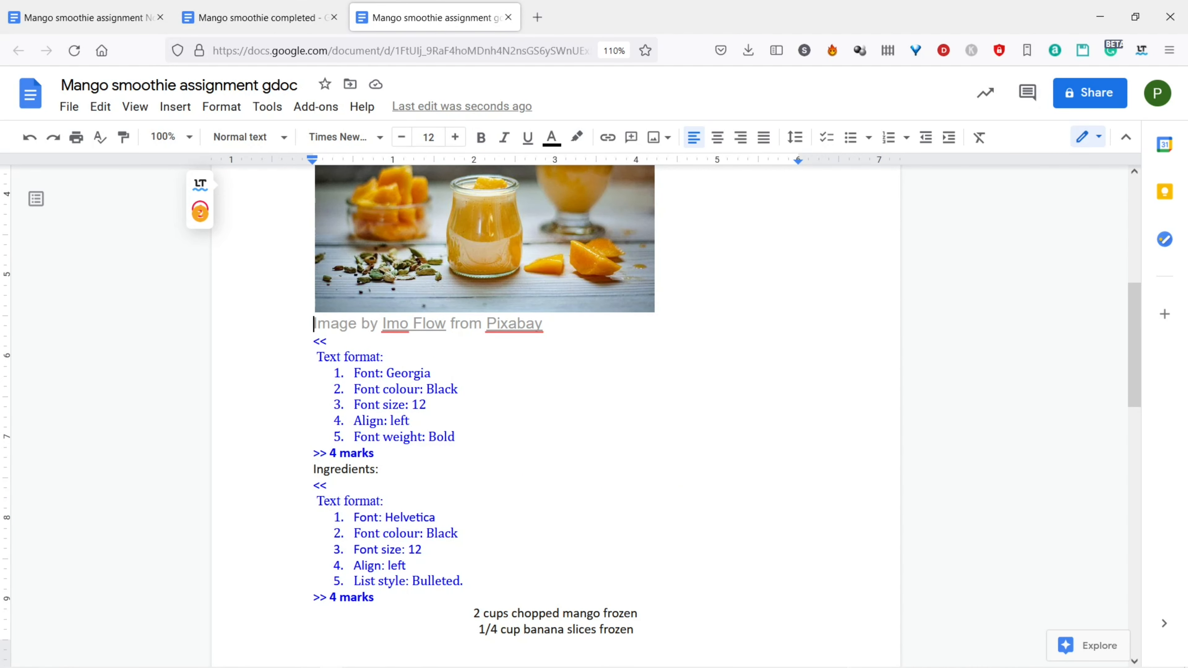
# Format the Ingredients heading in the Georgia font and make it bold
pyautogui.moveTo(379, 469); pyautogui.dragTo(314, 469)
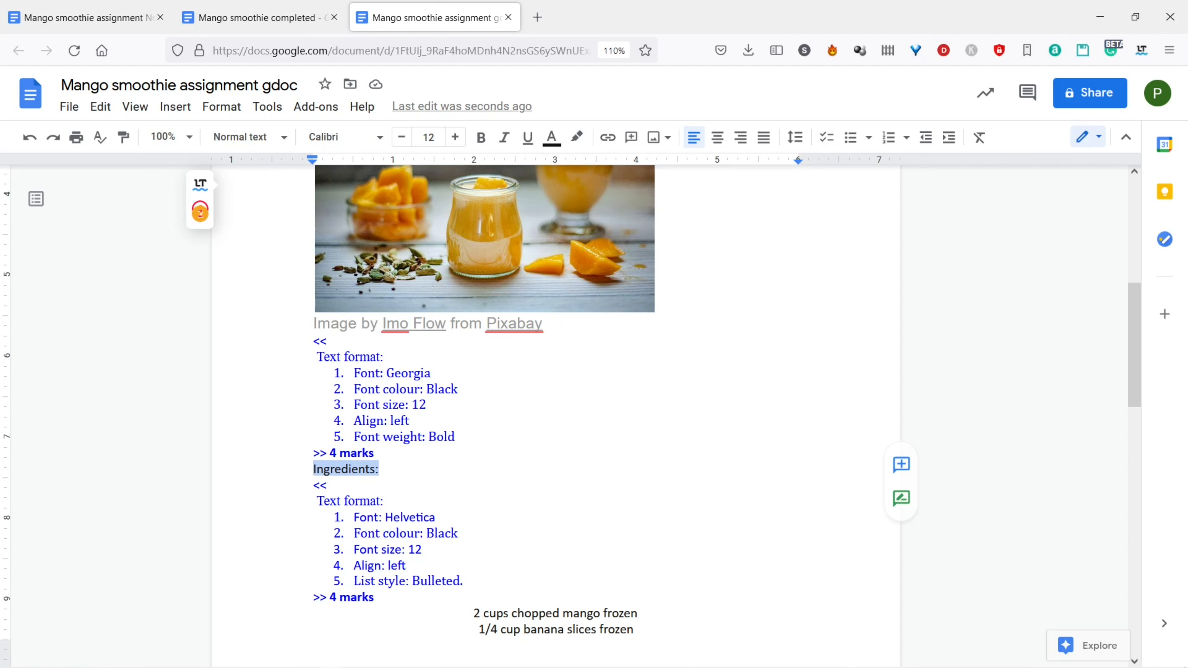
pyautogui.click(343, 137)
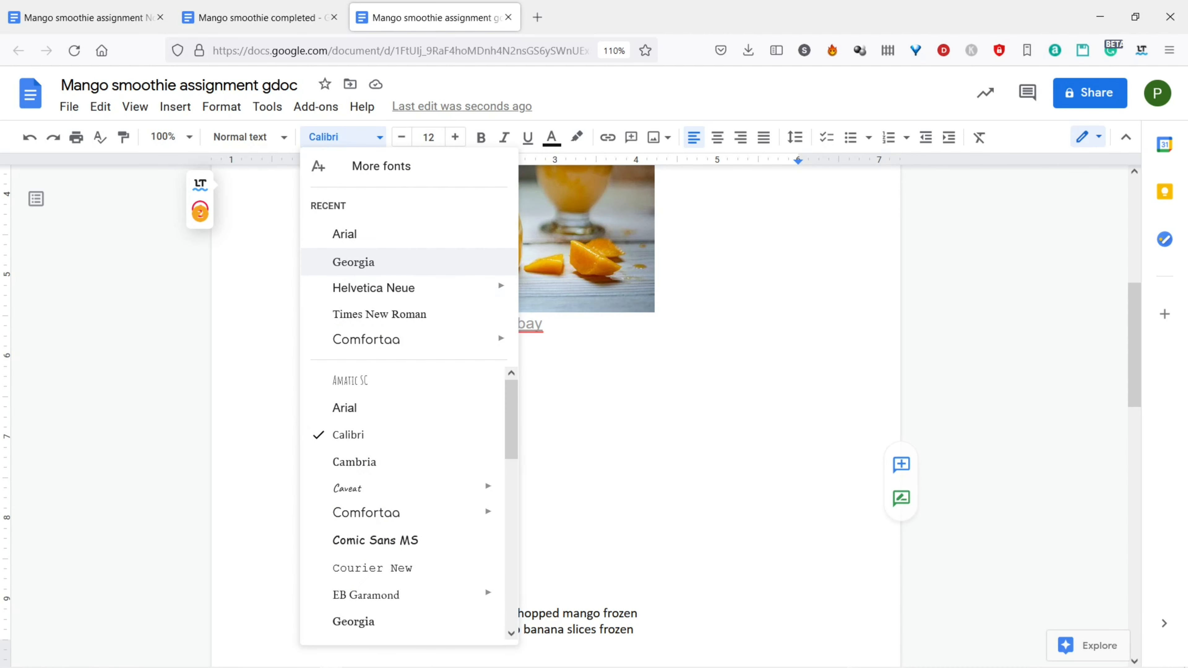
pyautogui.click(353, 262)
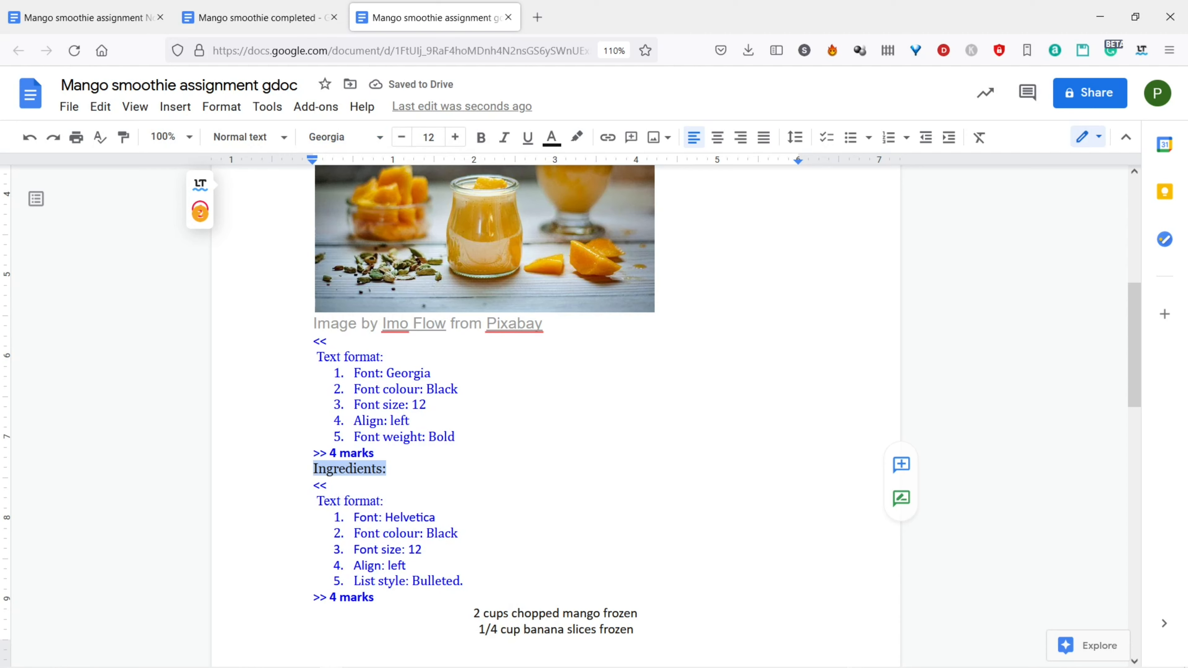
pyautogui.hotkey('ctrl', 'b')
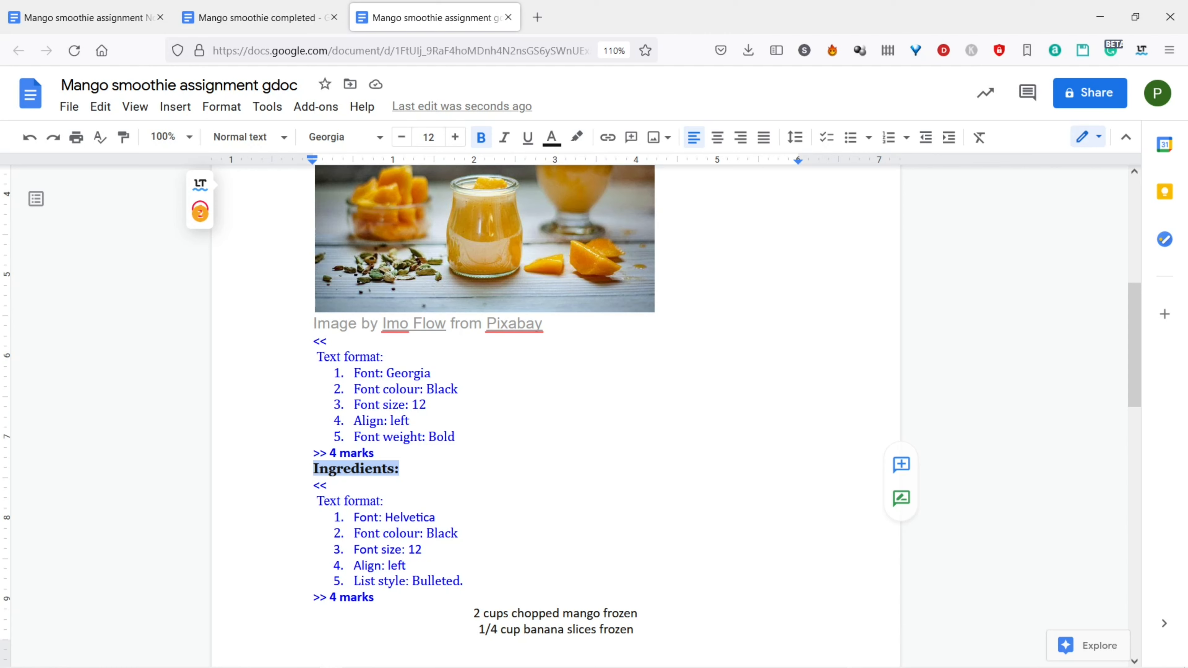
# Delete the text format instructions above the Ingredients heading, and insert an extra blank line below the image credit
pyautogui.moveTo(313, 341); pyautogui.dragTo(350, 453)
pyautogui.press('BackSpace')
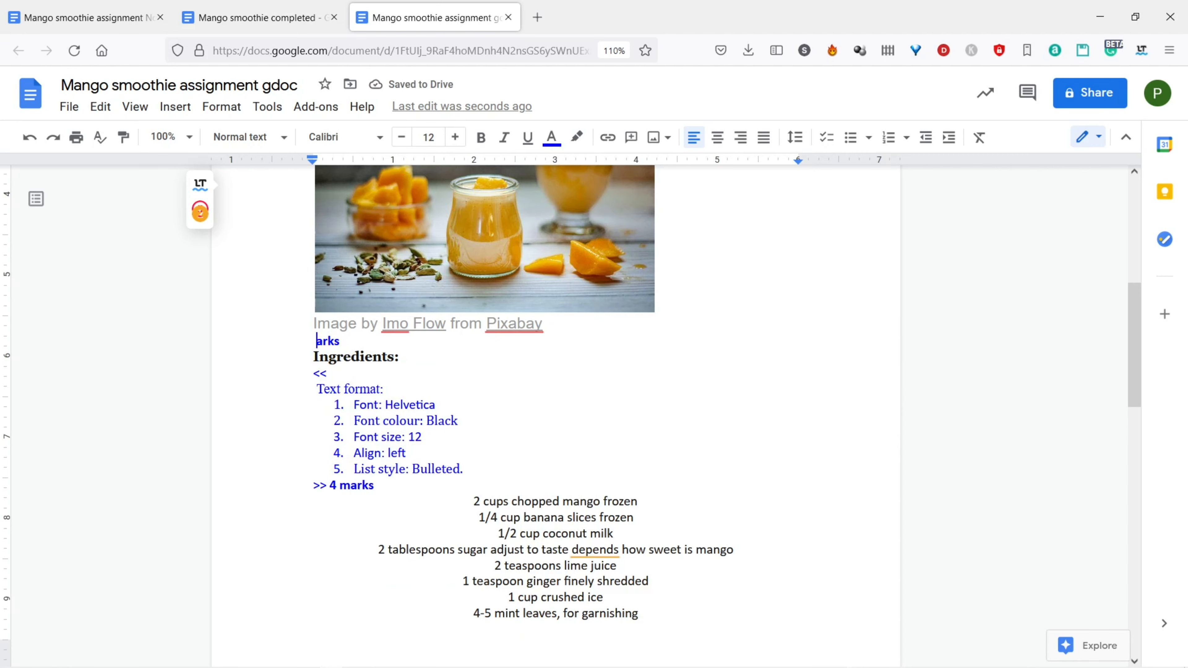
pyautogui.press('Return')
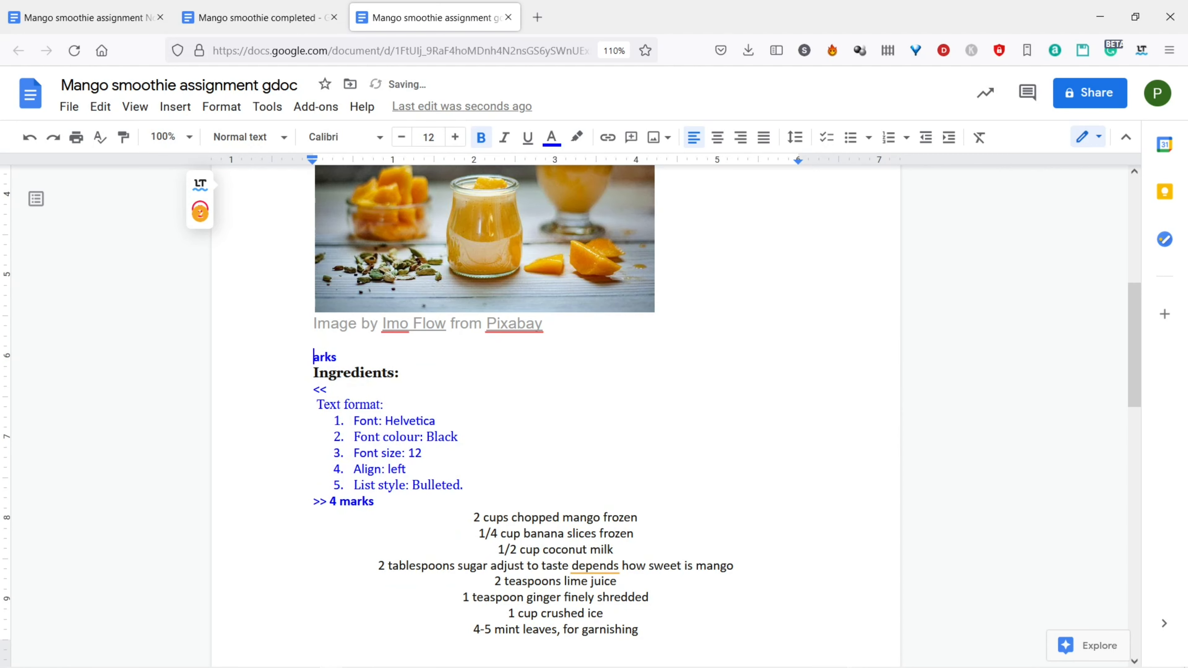
pyautogui.hotkey('shift', 'End')
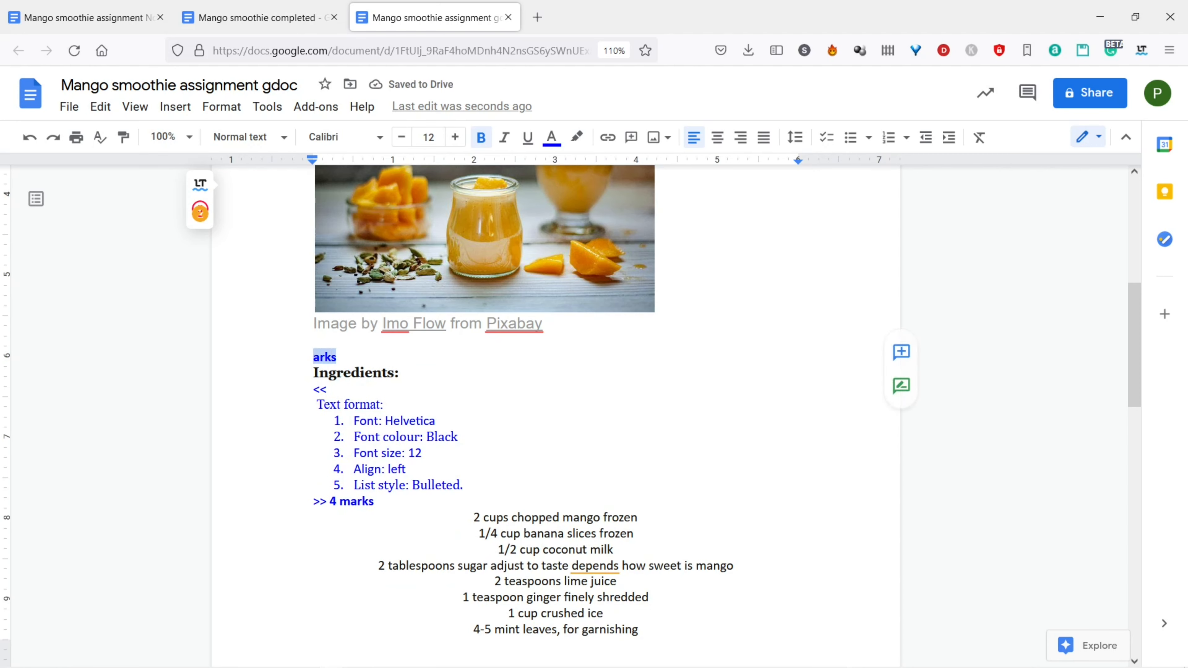
pyautogui.press('BackSpace')
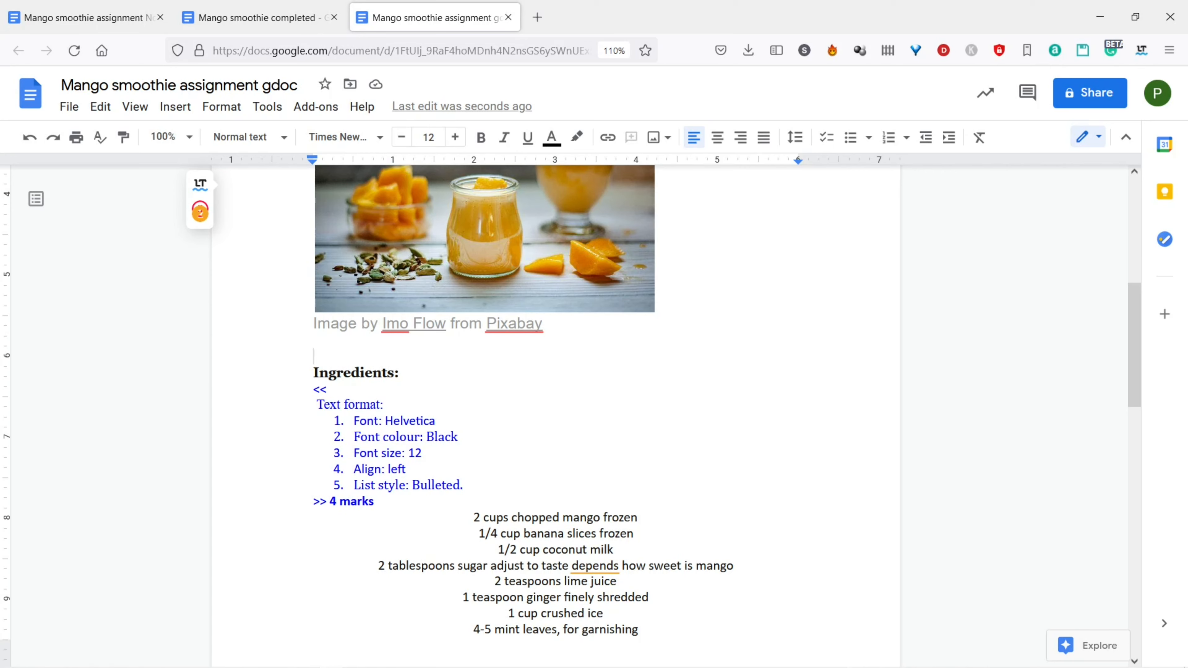
# Format the eight ingredient lines in Helvetica Neue, left-aligned, as a bulleted list
pyautogui.moveTo(474, 518); pyautogui.dragTo(608, 641)
pyautogui.click(345, 137)
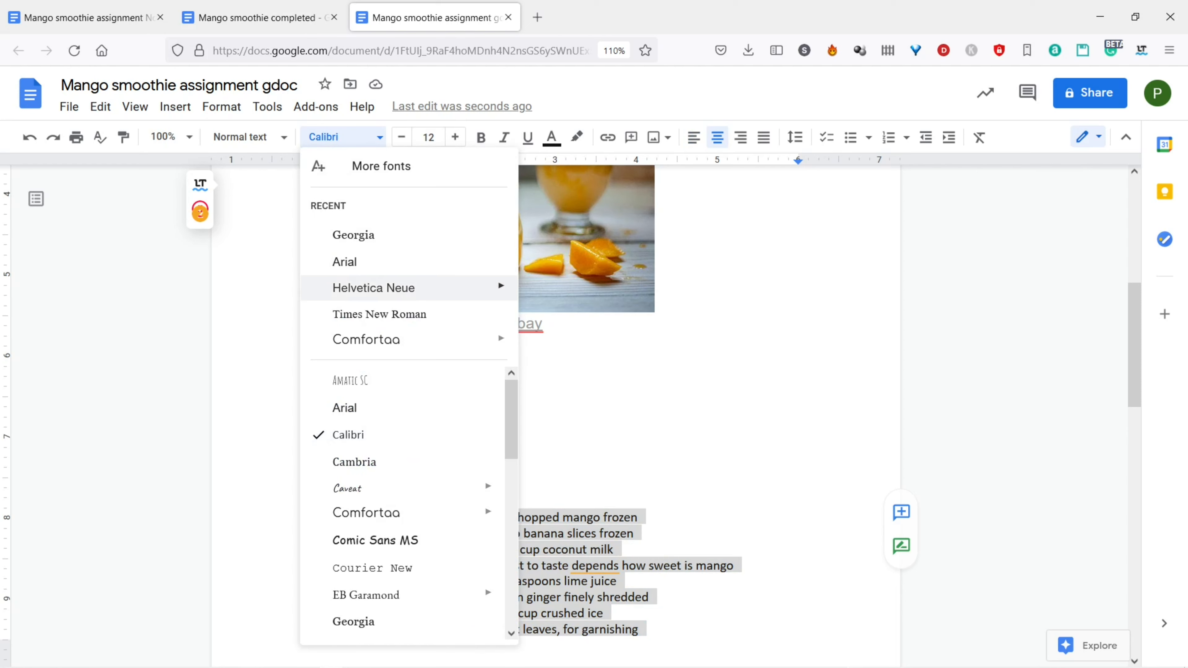
pyautogui.moveTo(398, 288)
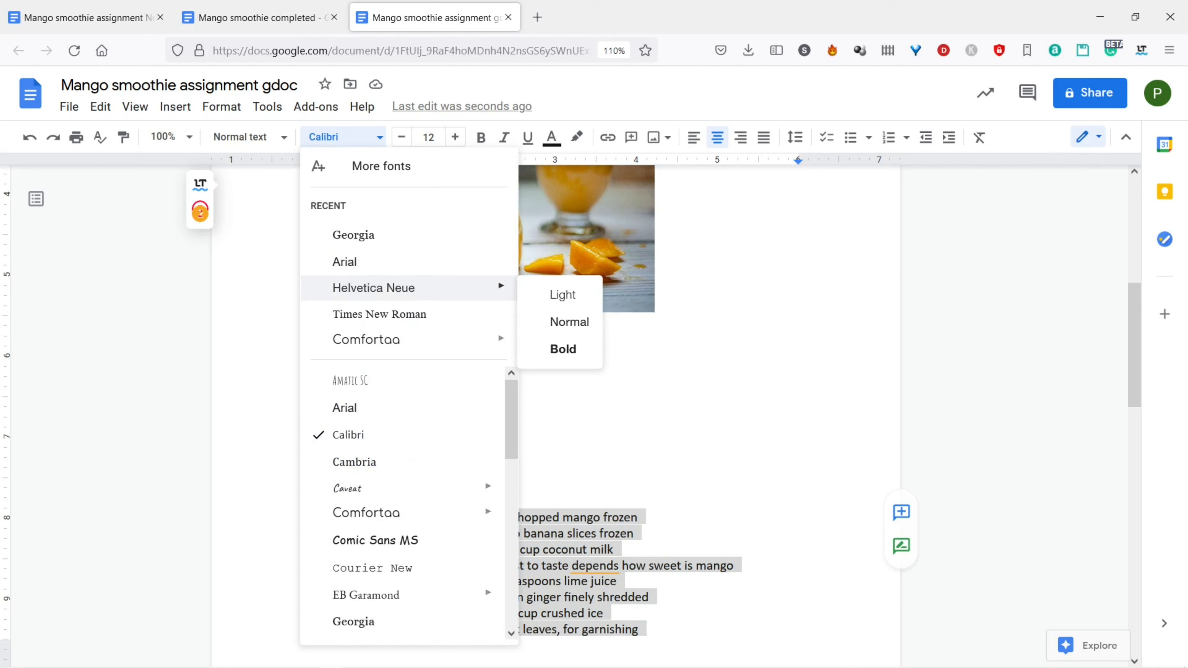
pyautogui.click(398, 288)
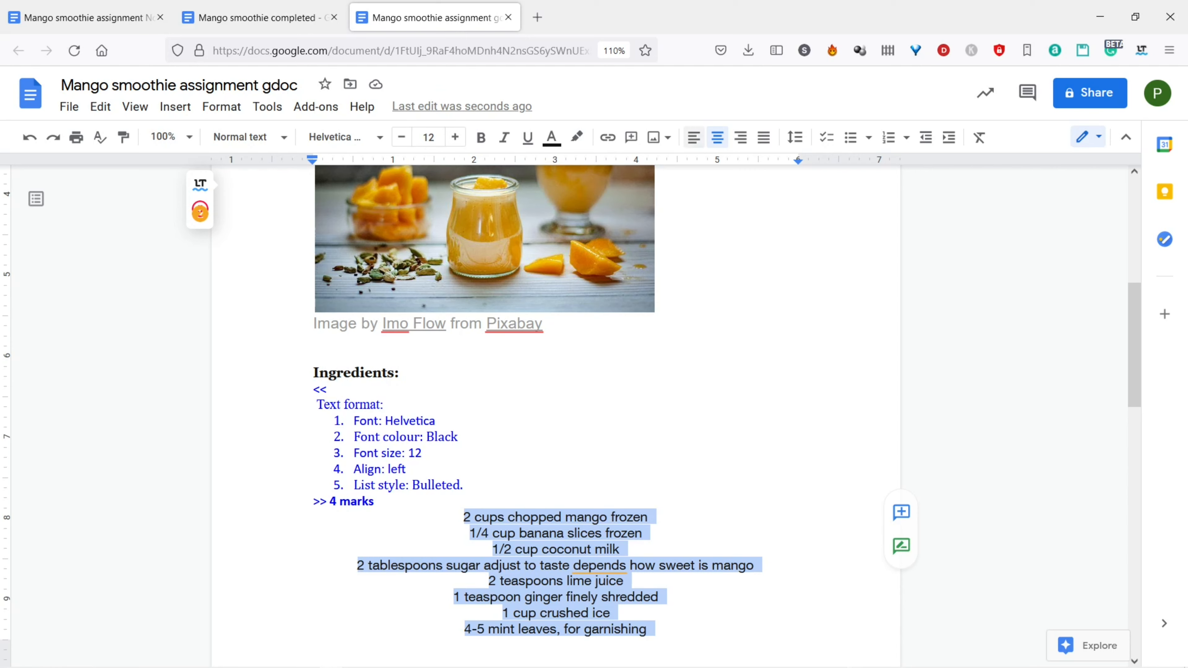
pyautogui.click(693, 137)
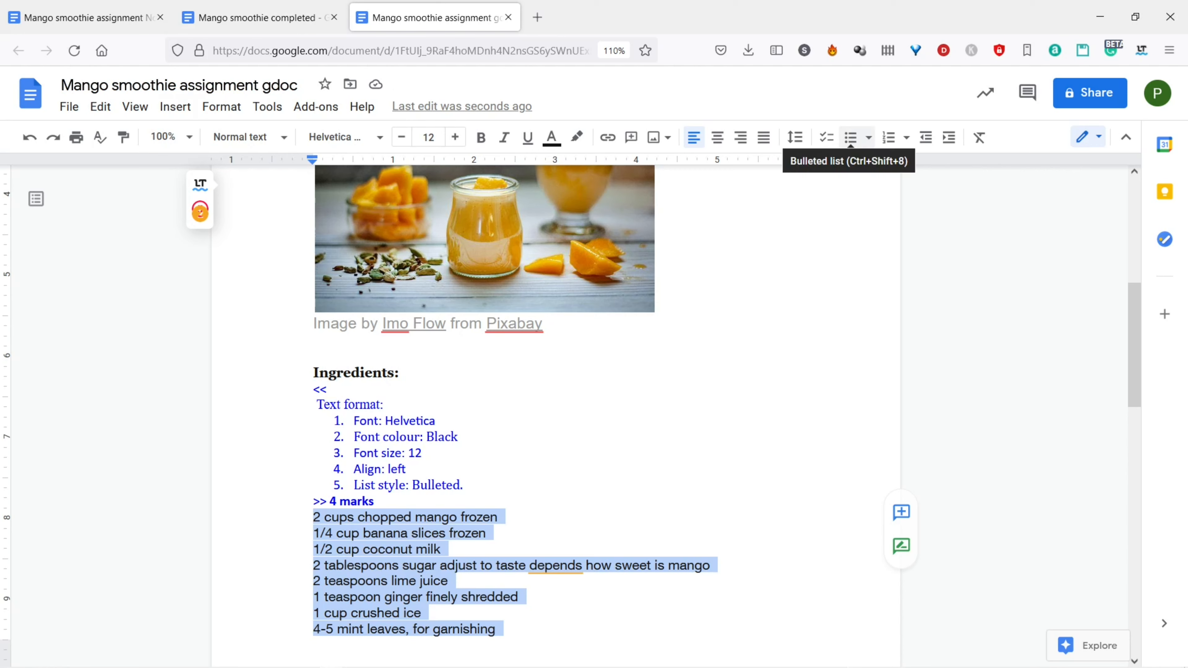
pyautogui.click(850, 137)
# Delete the text format instructions between the Ingredients heading and the bulleted ingredients
pyautogui.moveTo(314, 389); pyautogui.dragTo(381, 501)
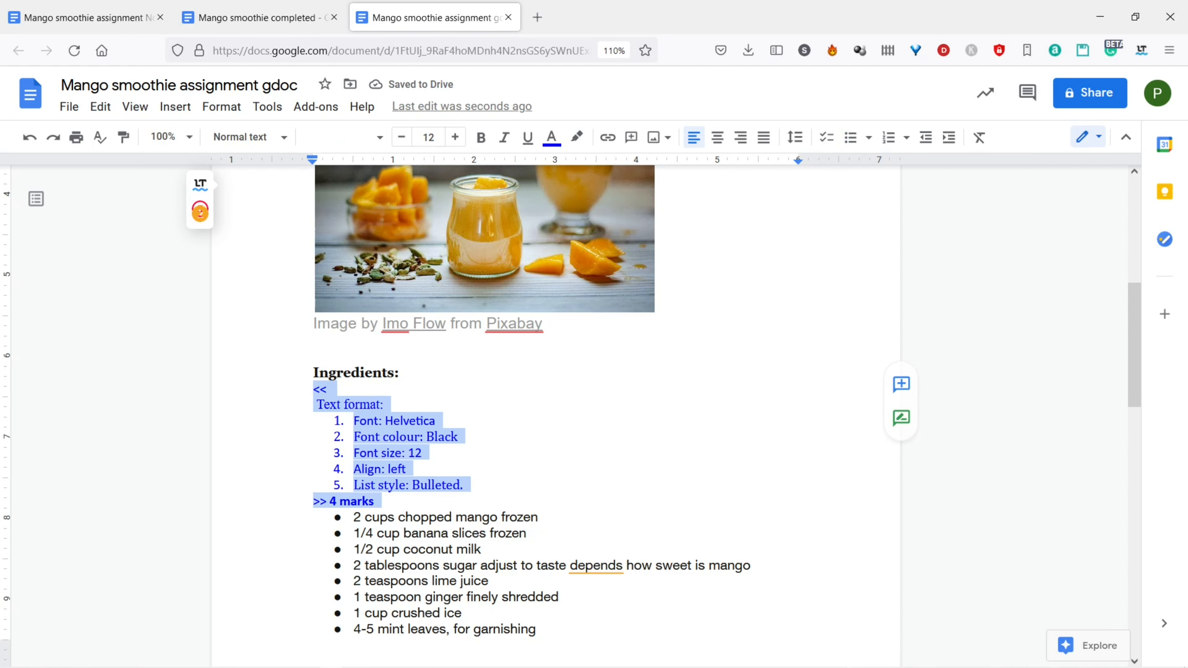
pyautogui.press('Delete')
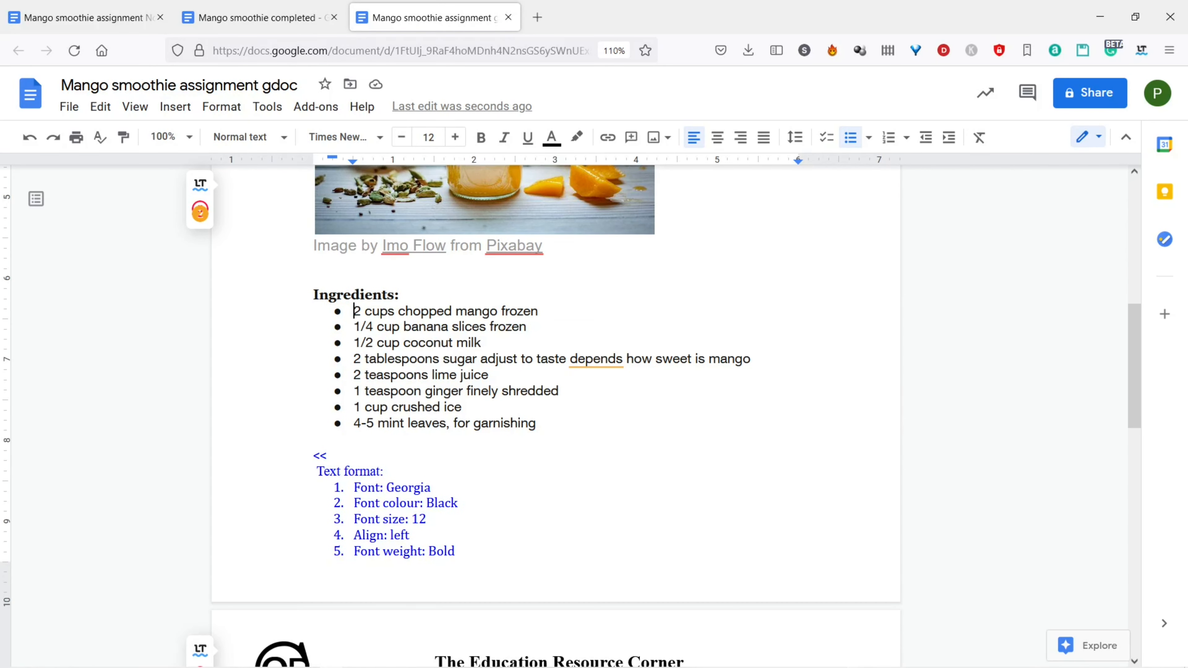
pyautogui.scroll(-2, 556, 374)
# Compare the spacing with the Mango smoothie completed document, and remove the extra blank line above the Ingredients heading in the assignment
pyautogui.hotkey('ctrl', 'pageup')
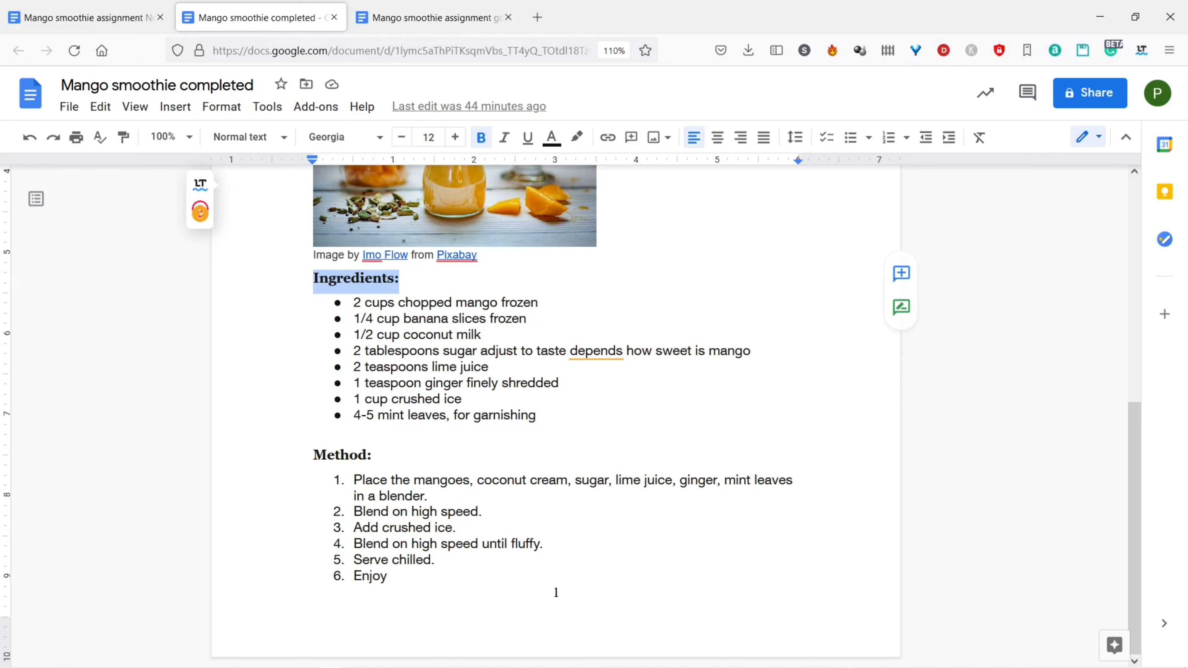
pyautogui.doubleClick(317, 435)
pyautogui.hotkey('ctrl', 'pagedown')
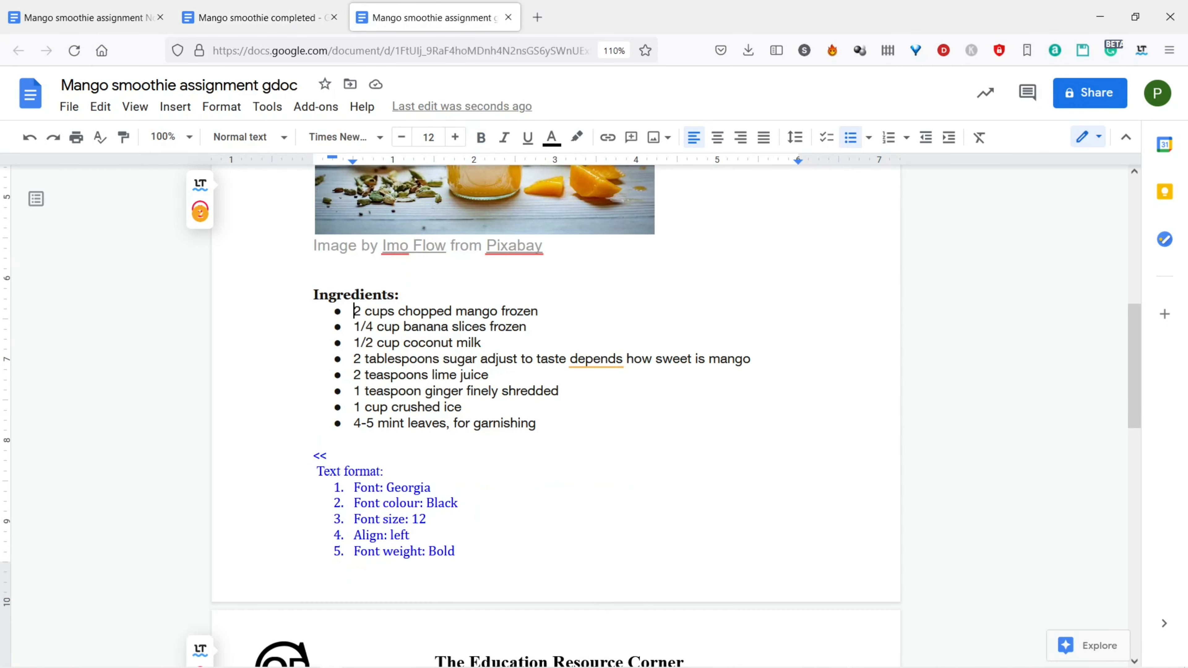
pyautogui.hotkey('ctrl', 'pageup')
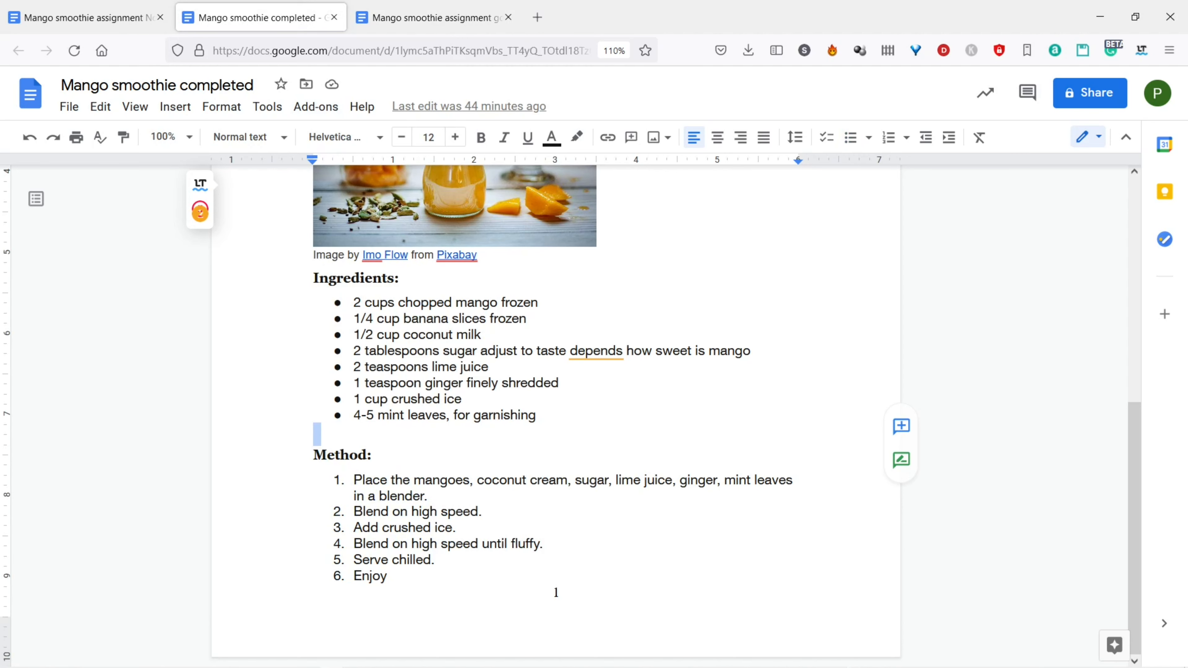
pyautogui.hotkey('ctrl', 'pagedown')
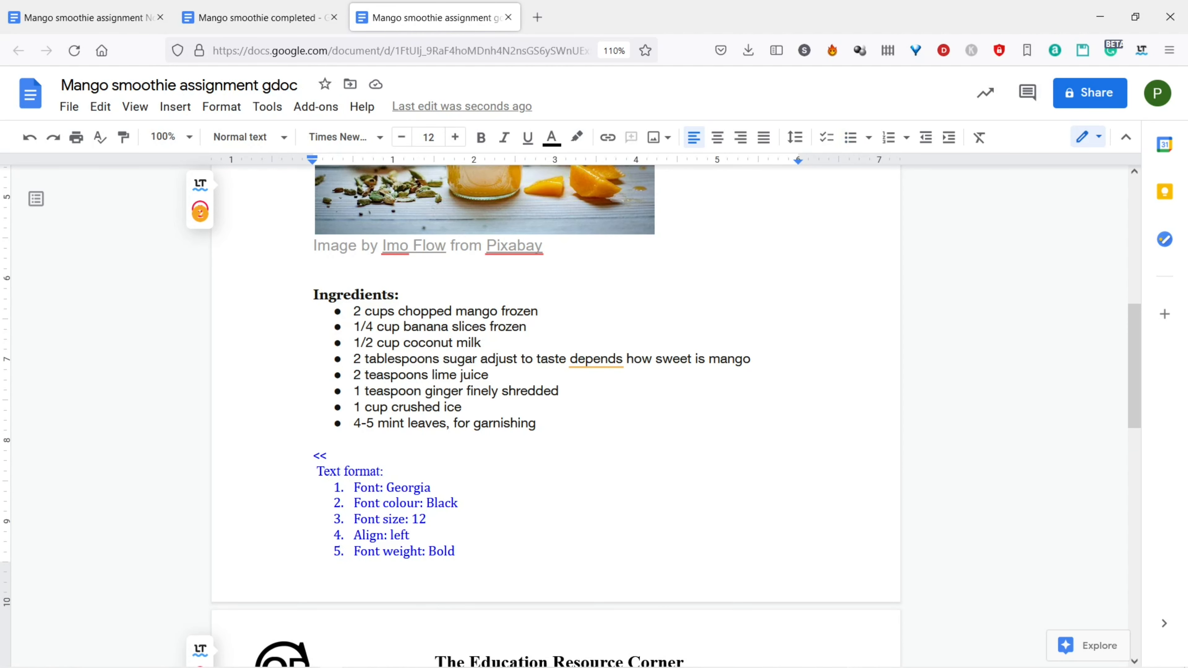
pyautogui.press('BackSpace')
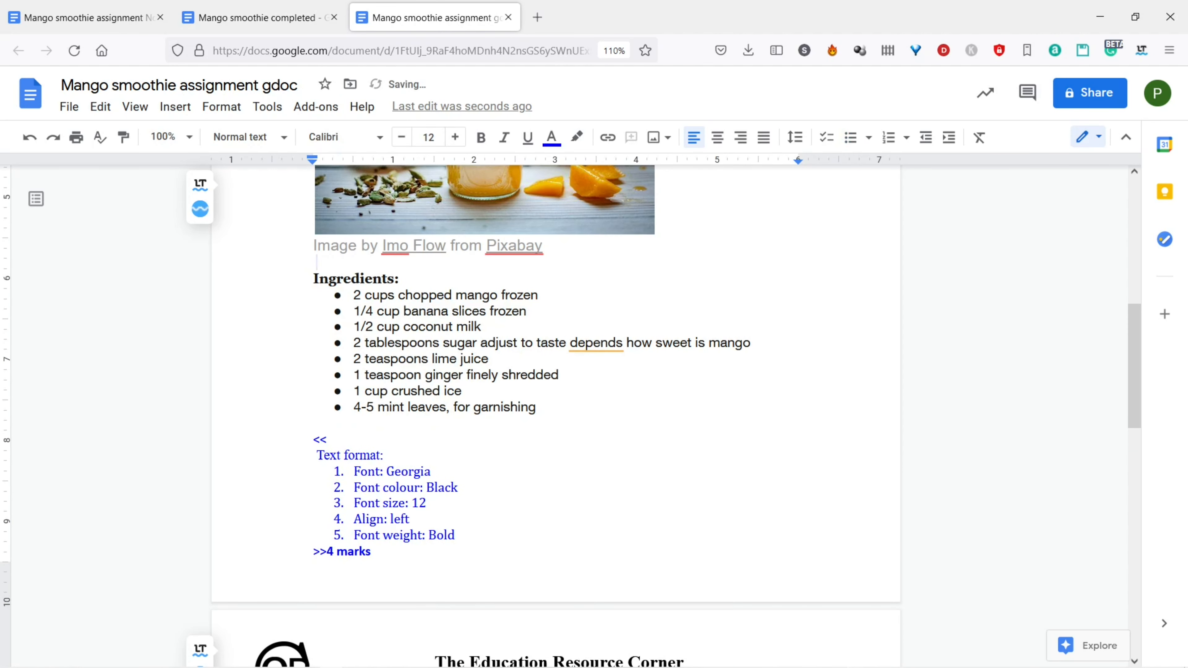
# Check the Method heading's formatting in the Mango smoothie completed document
pyautogui.scroll(-3, 556, 411)
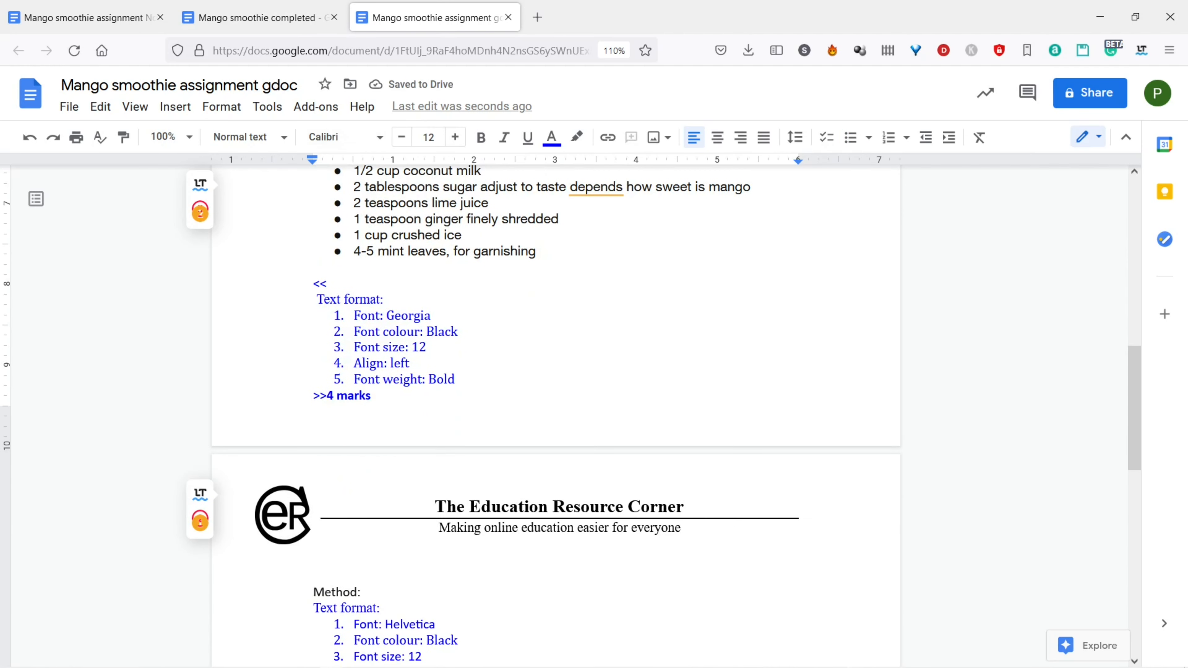
pyautogui.hotkey('ctrl', 'pageup')
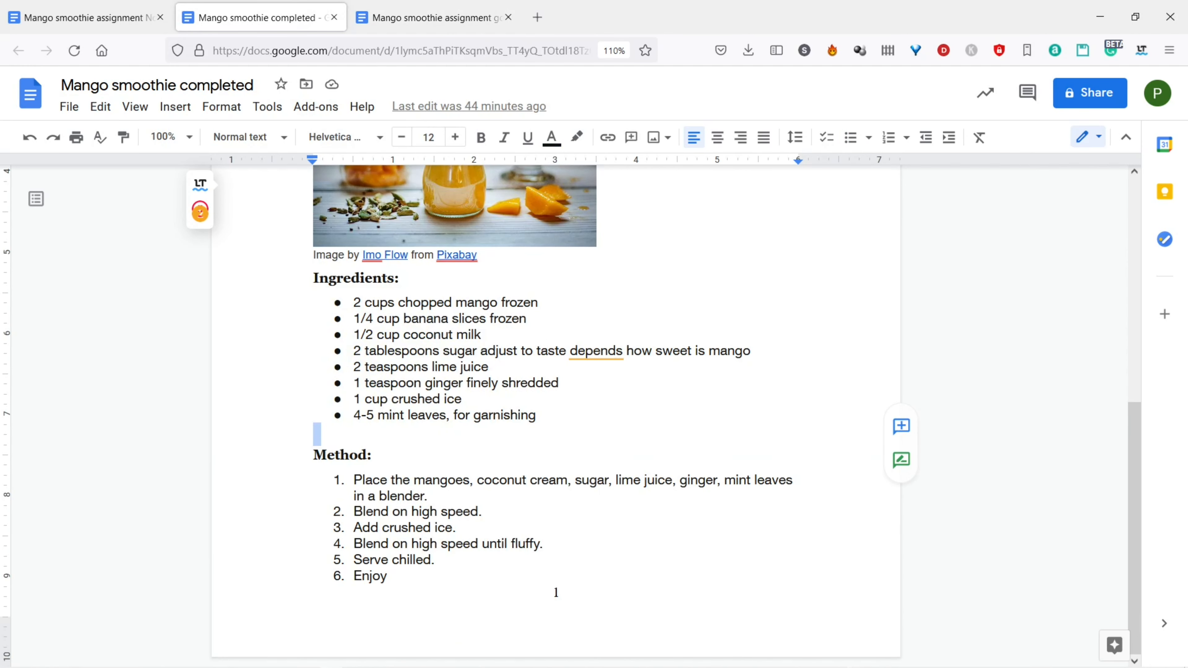
pyautogui.click(327, 455)
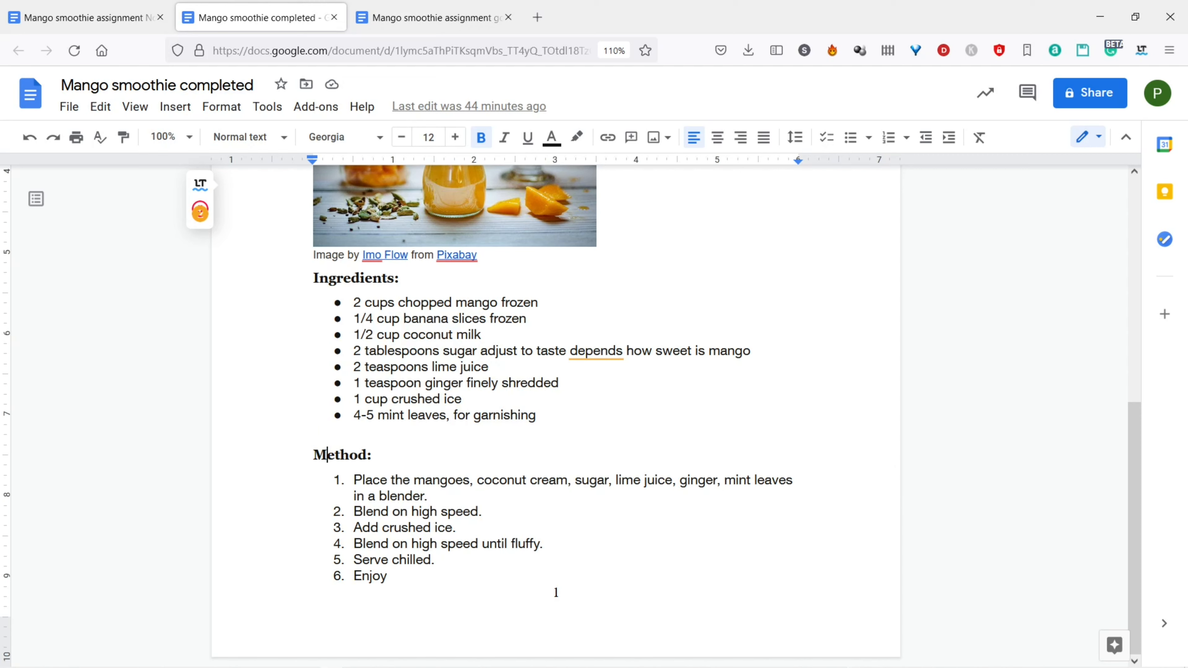
pyautogui.press('End')
pyautogui.hotkey('shift', 'Left')
pyautogui.hotkey('shift', 'Left')
pyautogui.hotkey('shift', 'Left')
pyautogui.hotkey('shift', 'Left')
pyautogui.hotkey('shift', 'Left')
pyautogui.hotkey('shift', 'Left')
pyautogui.hotkey('shift', 'Left')
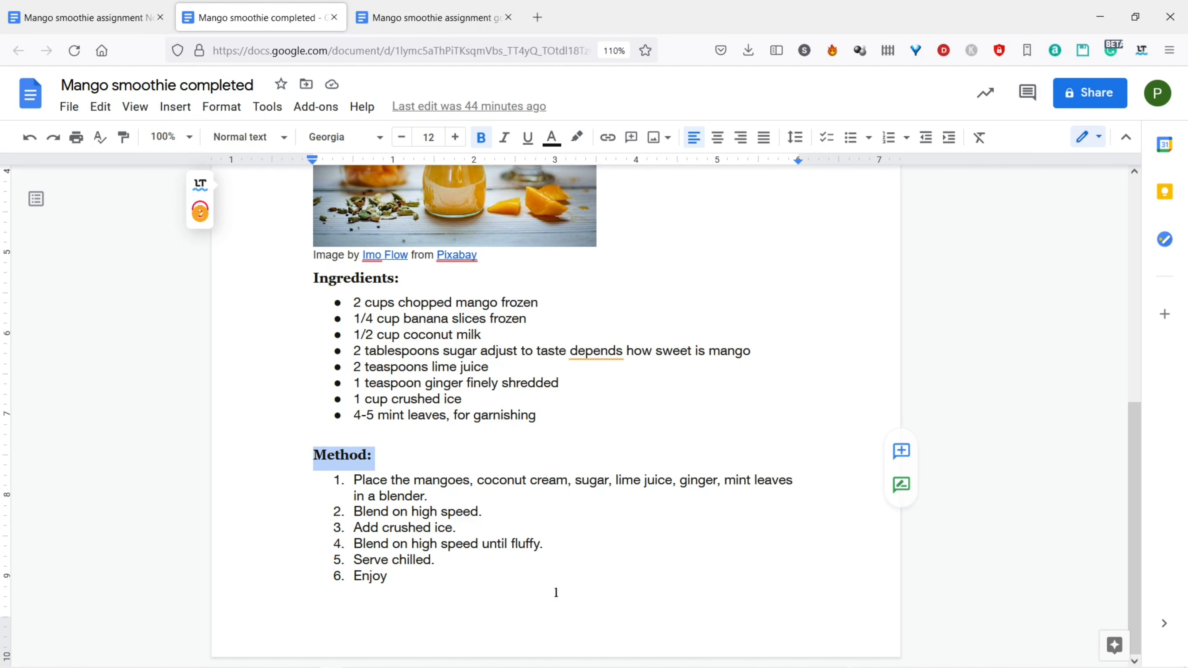
# In the assignment document, make the Method heading Georgia and bold, and delete the text format instructions above it
pyautogui.click(433, 18)
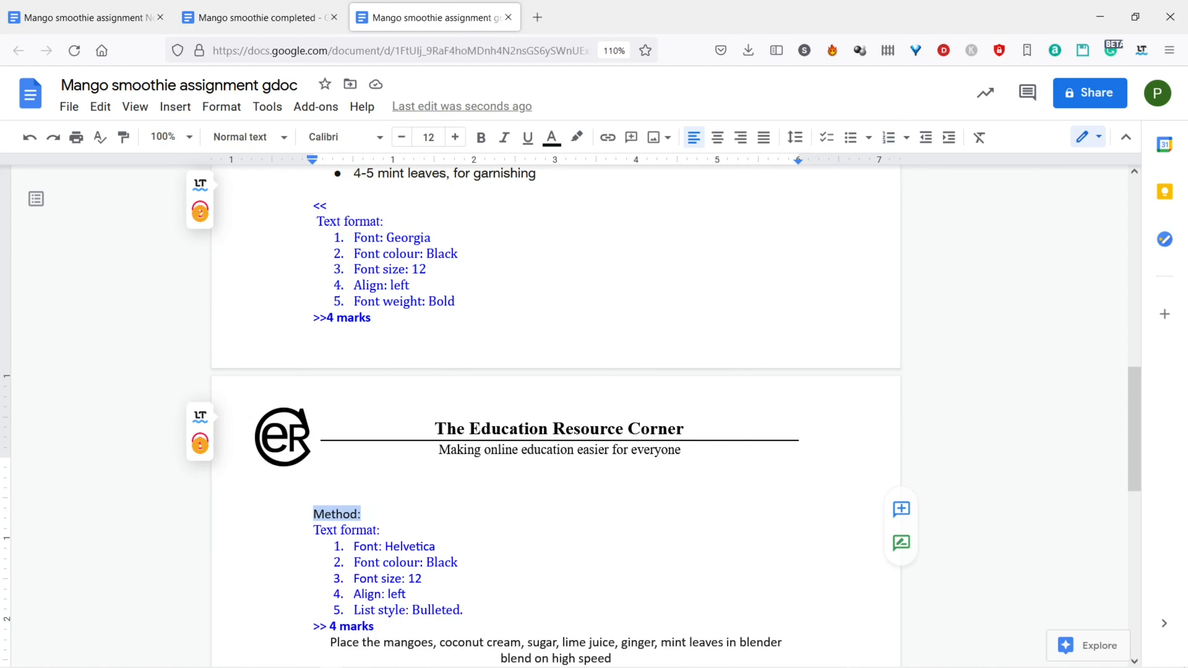
pyautogui.click(343, 137)
pyautogui.click(353, 260)
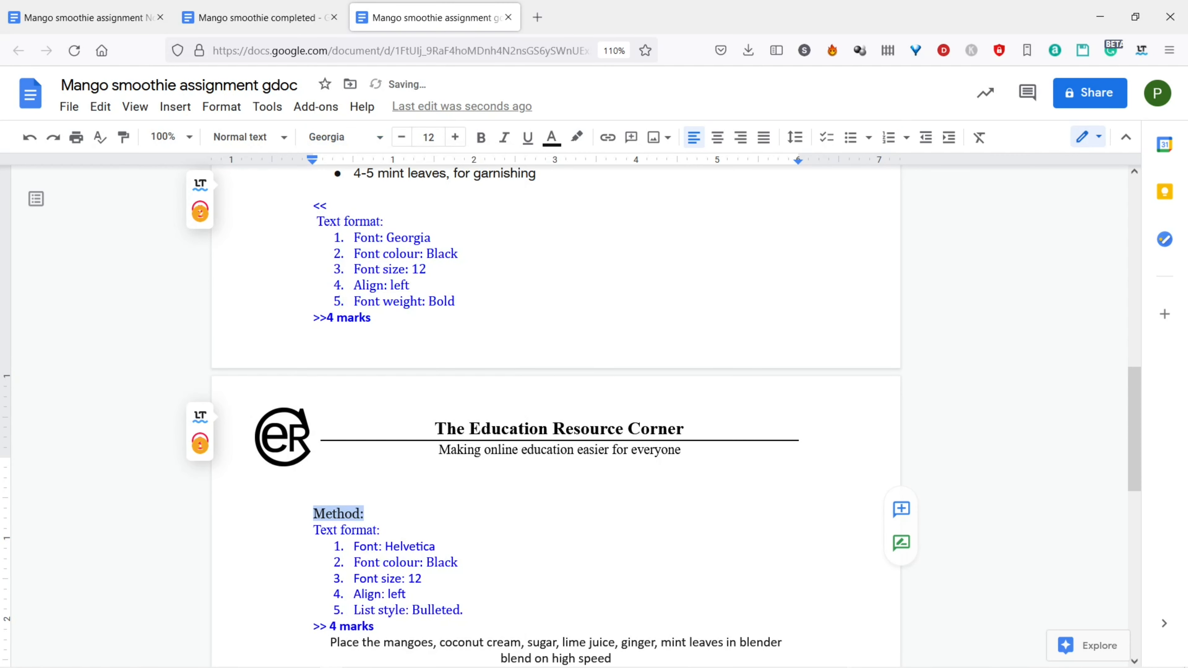
pyautogui.hotkey('ctrl', 'b')
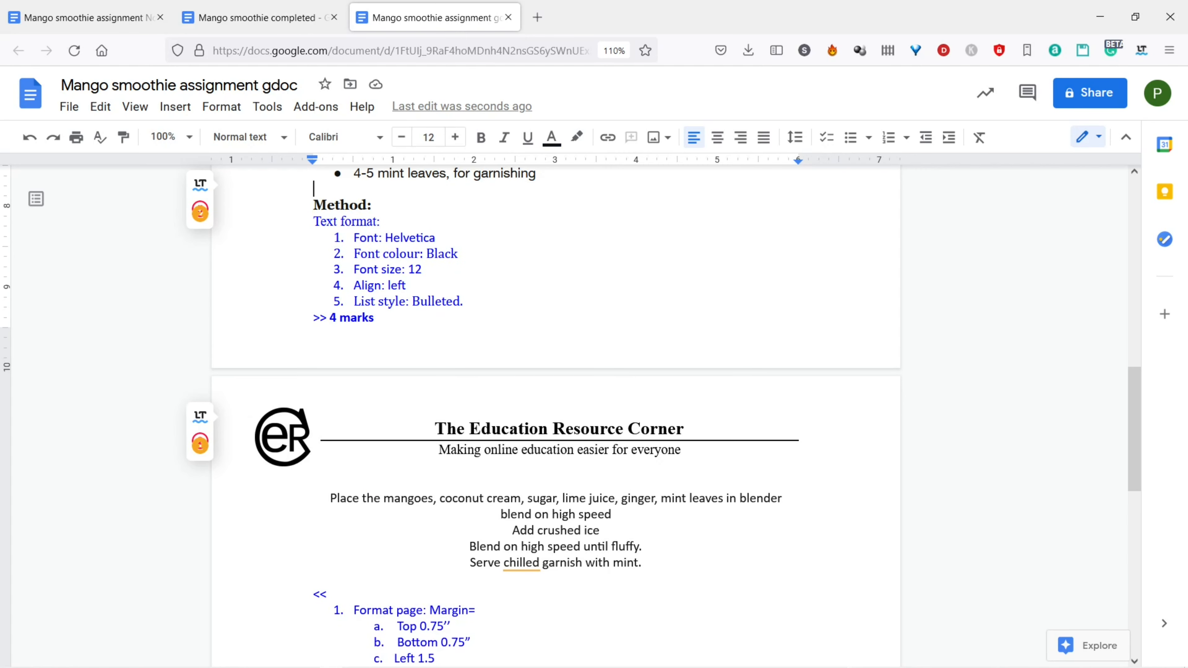
# Set the font of the five method lines, from the mangoes line to the garnish line, to Helvetica Neue
pyautogui.moveTo(330, 499); pyautogui.dragTo(642, 564)
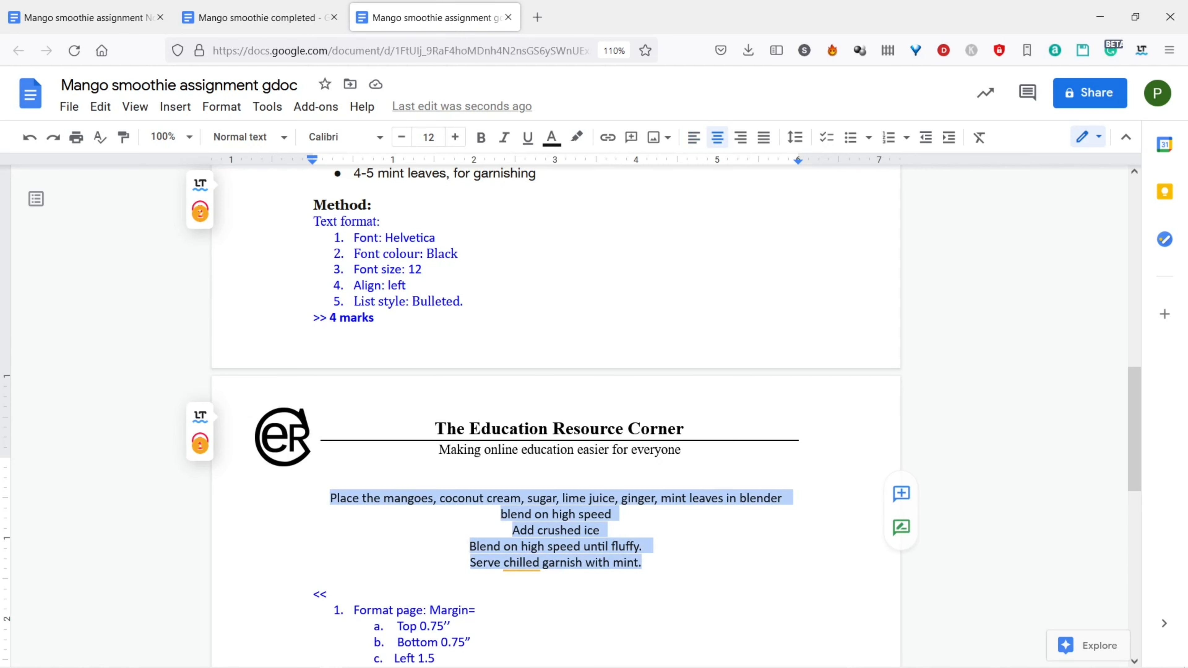
pyautogui.click(344, 137)
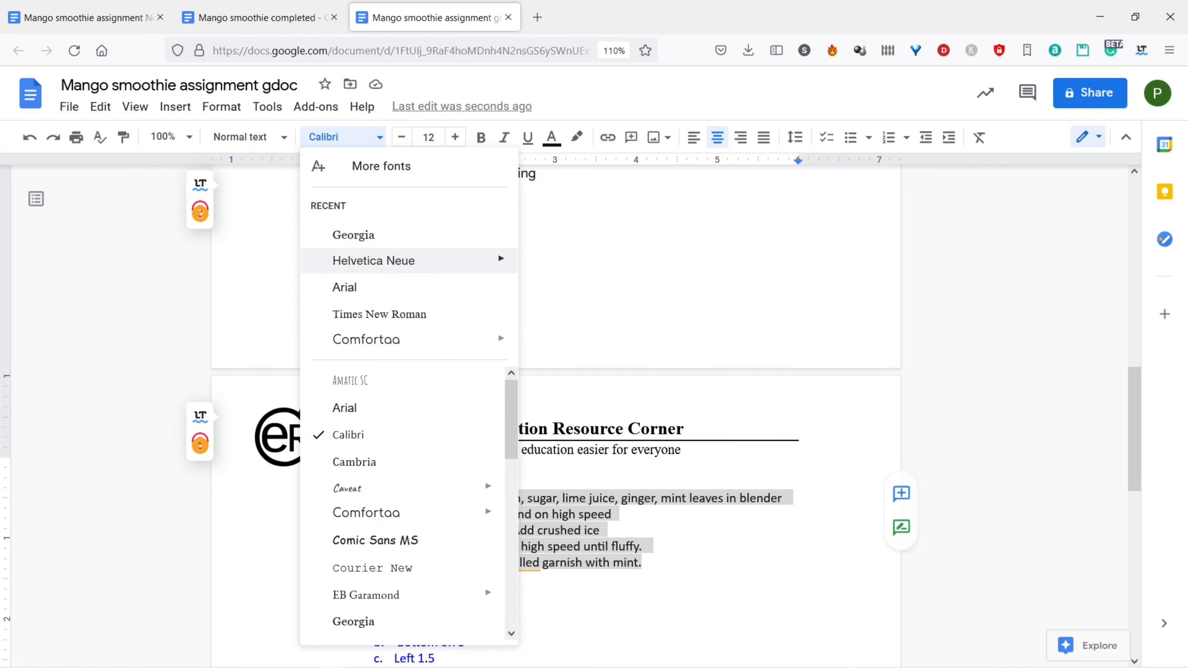
pyautogui.click(373, 261)
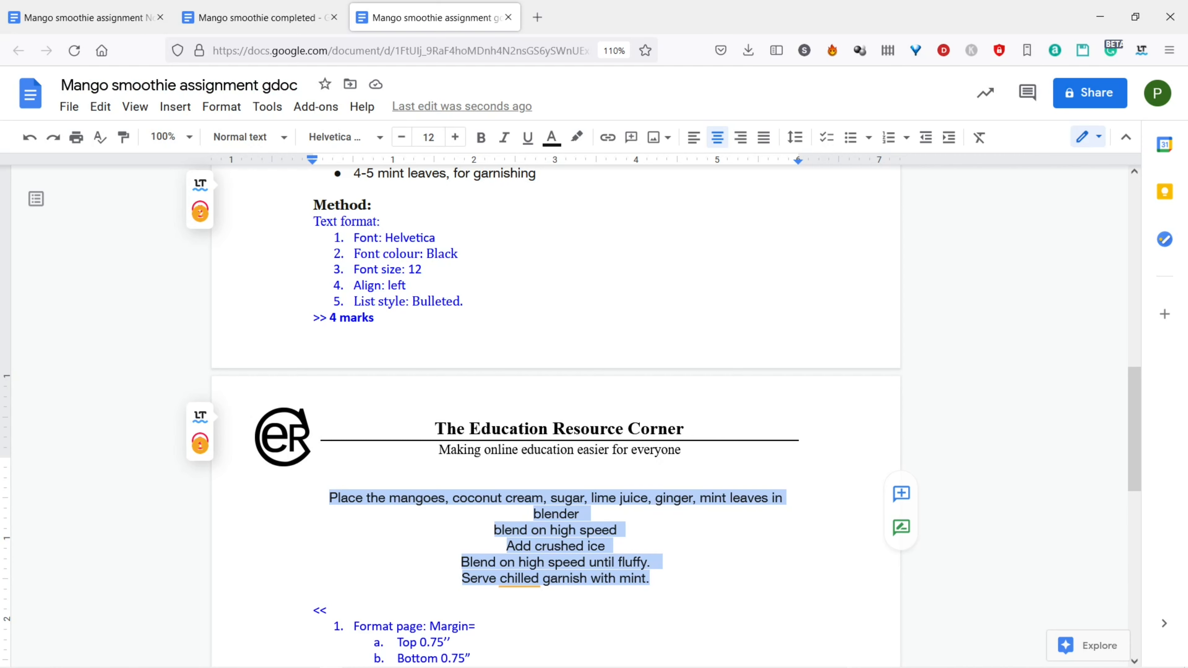
# Check the method's list style in the completed document, and make the assignment's method lines a left-aligned numbered list
pyautogui.scroll(1, 556, 416)
pyautogui.click(260, 17)
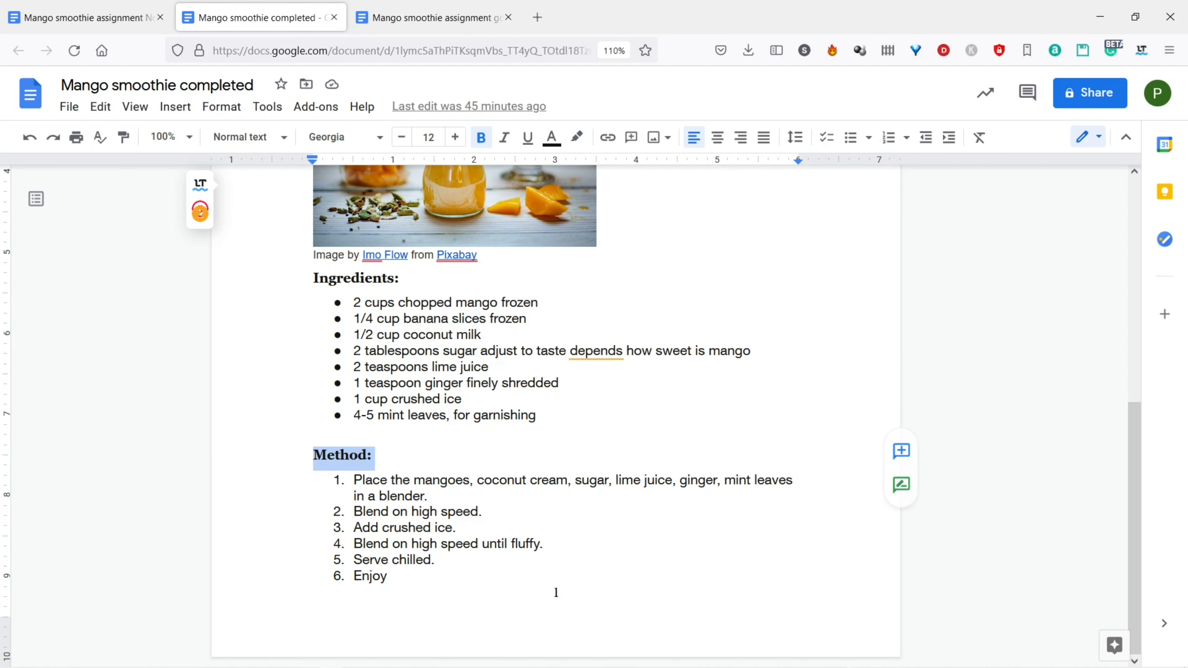
pyautogui.click(434, 18)
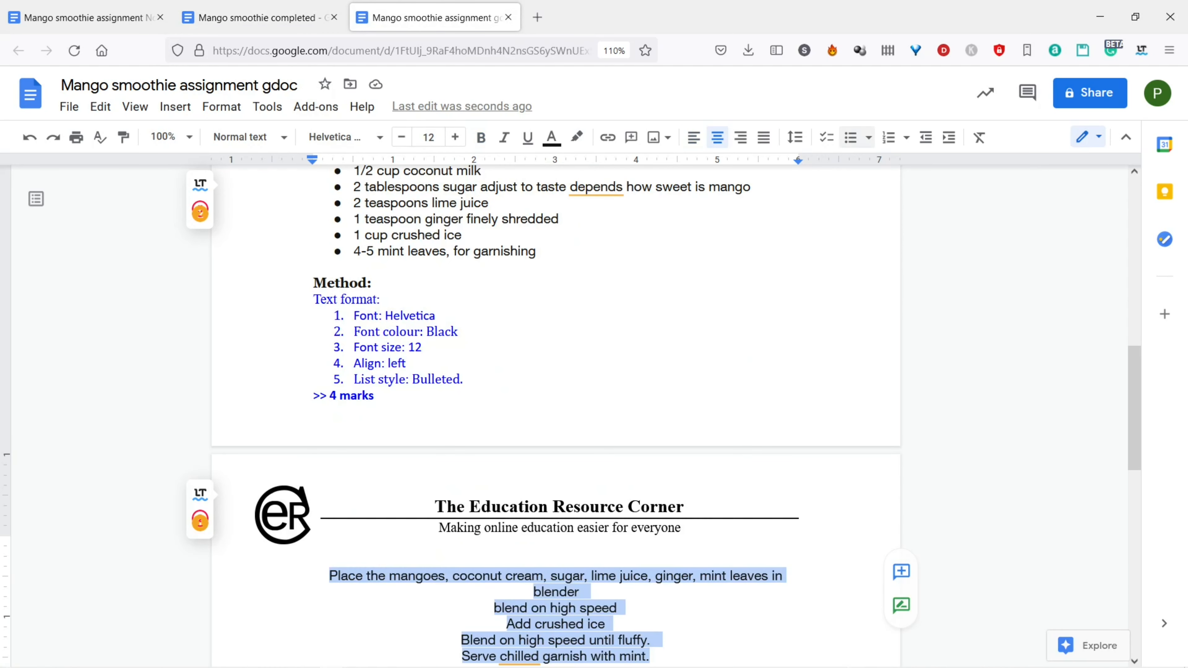
pyautogui.click(889, 137)
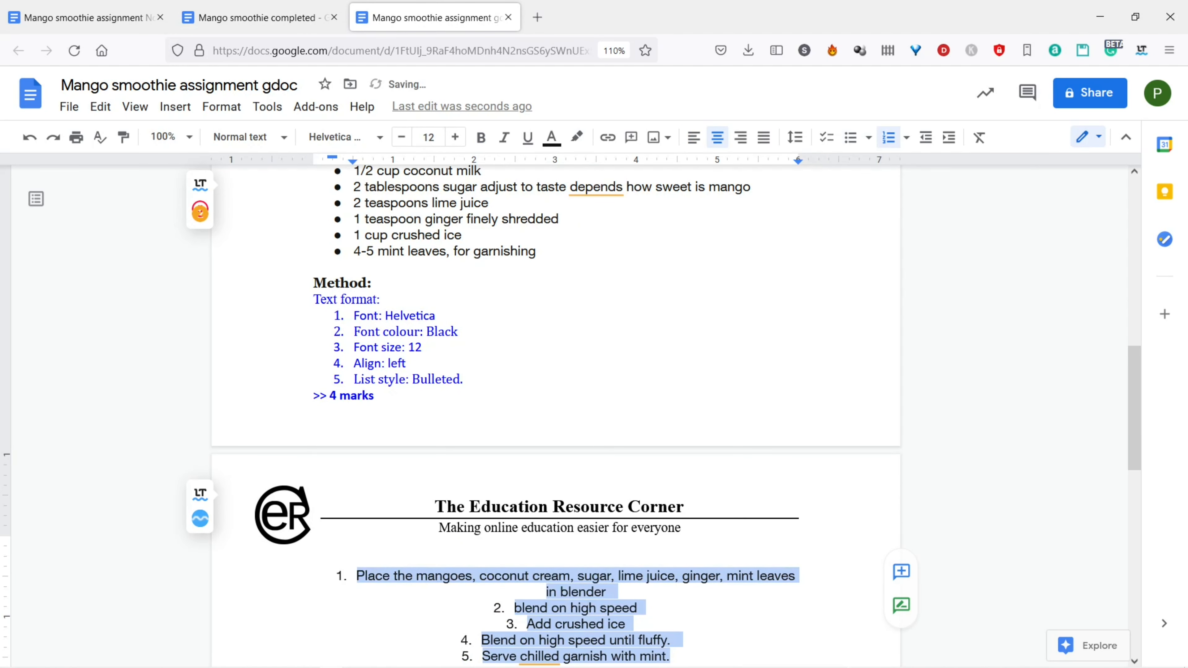
pyautogui.scroll(-3, 556, 416)
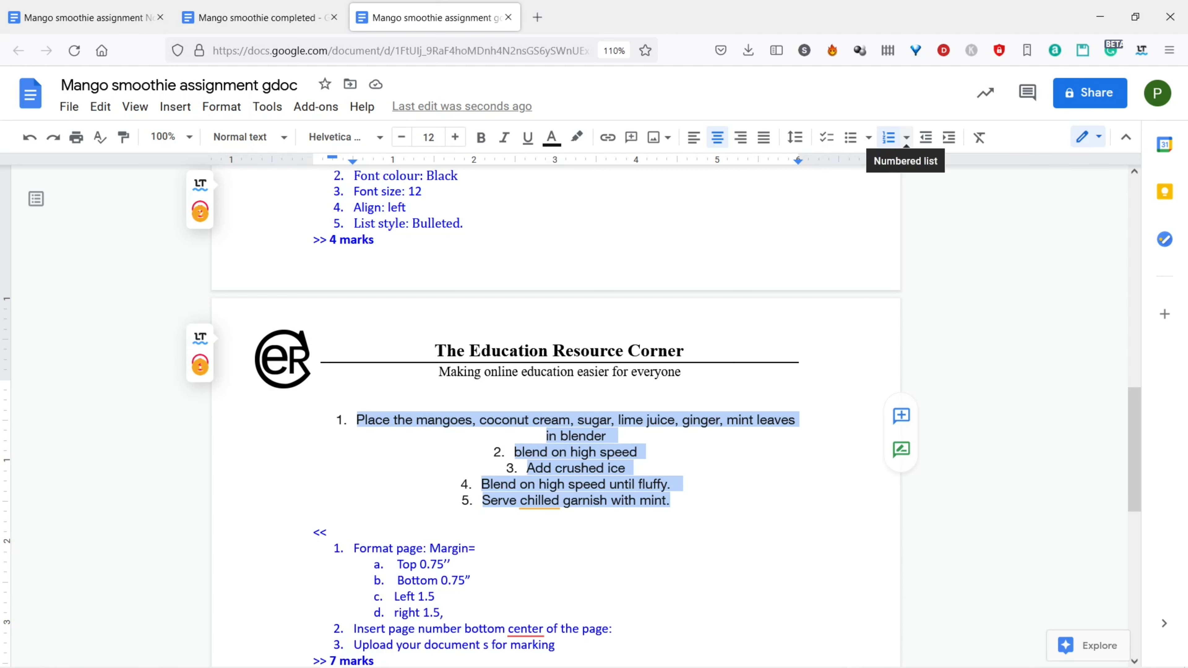
pyautogui.click(693, 137)
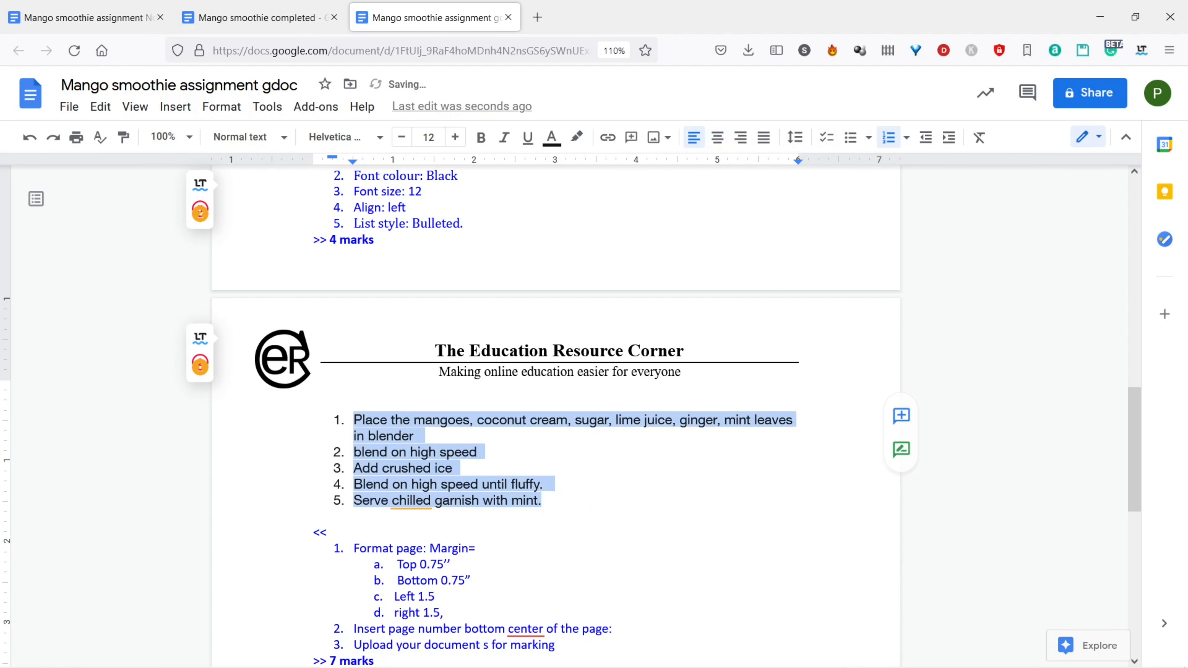
# Delete the text format instructions below the Method heading, and remove the final instructions' item about uploading the document for marking
pyautogui.scroll(5, 555, 421)
pyautogui.moveTo(313, 377); pyautogui.dragTo(388, 474)
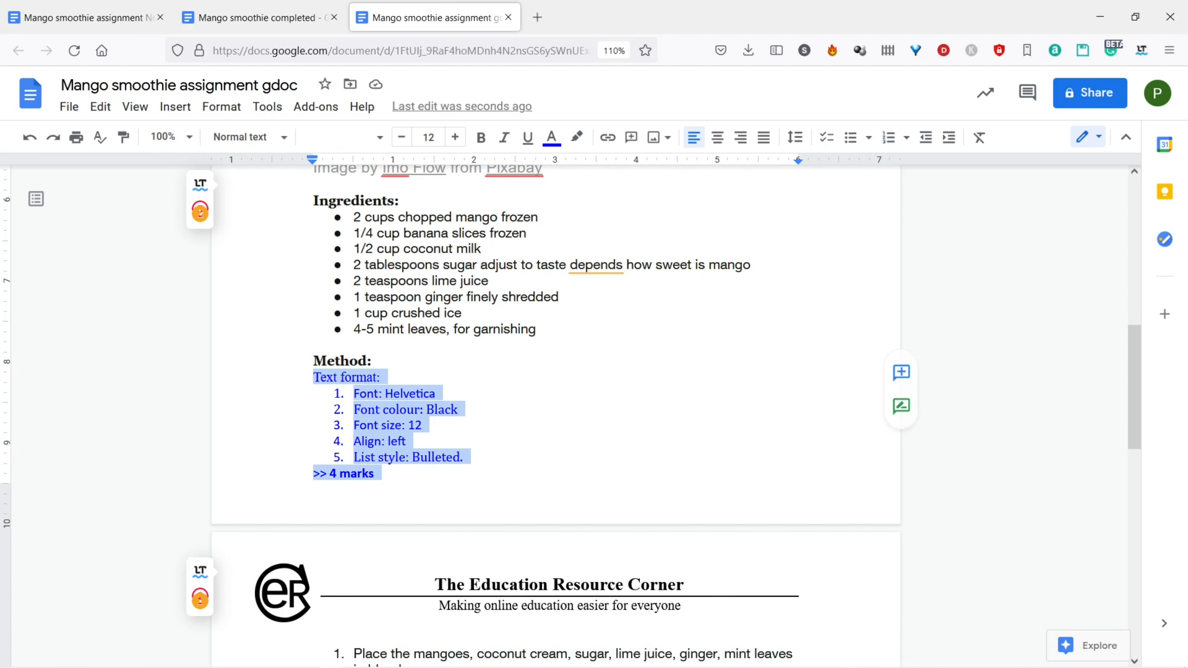
pyautogui.press('Delete')
pyautogui.scroll(-2, 556, 412)
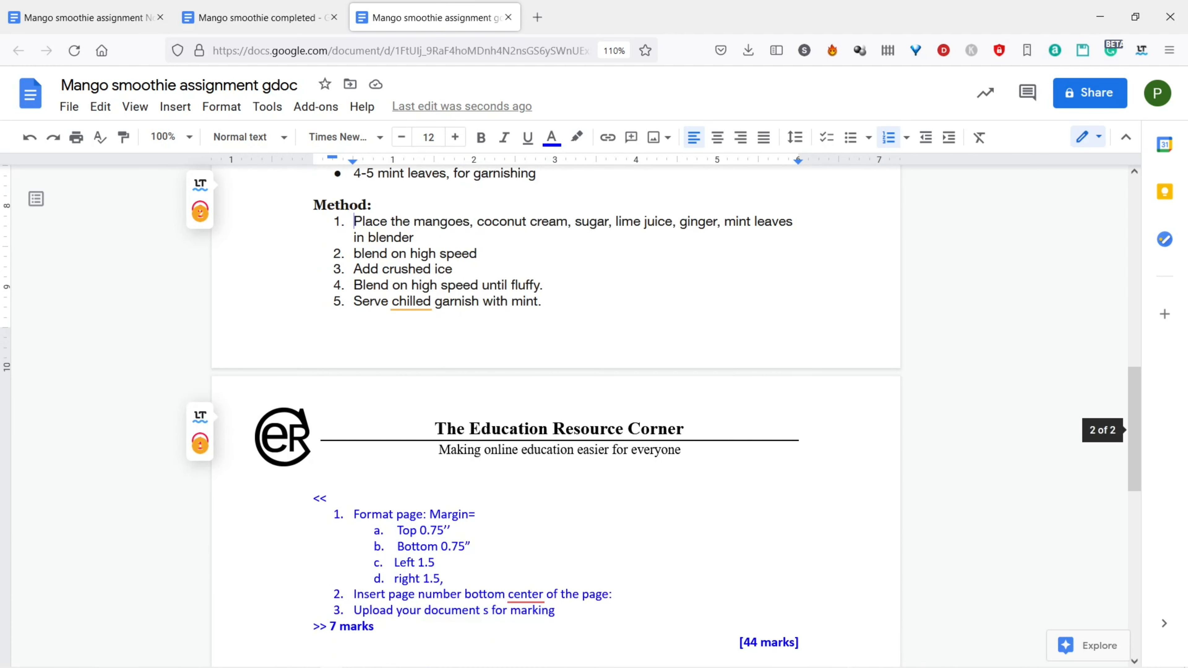
pyautogui.scroll(5, 556, 412)
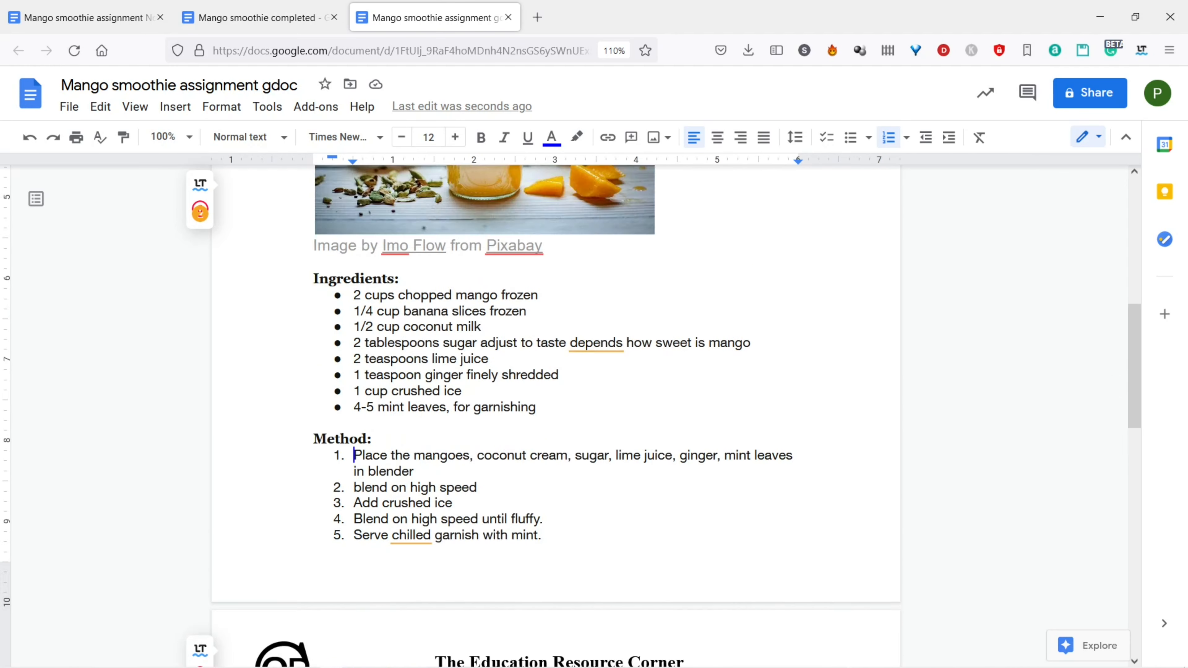
pyautogui.scroll(-5, 556, 412)
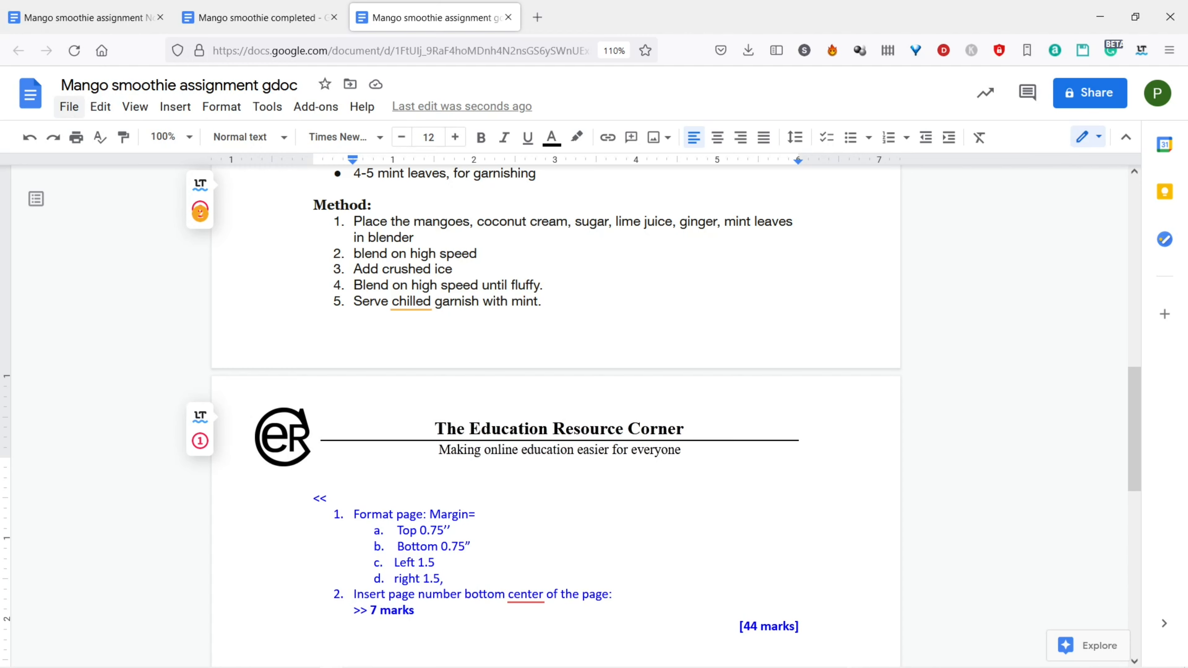
# Set the whole document's page margins to 0.75 inches top and bottom and 1.5 inches left and right
pyautogui.click(69, 107)
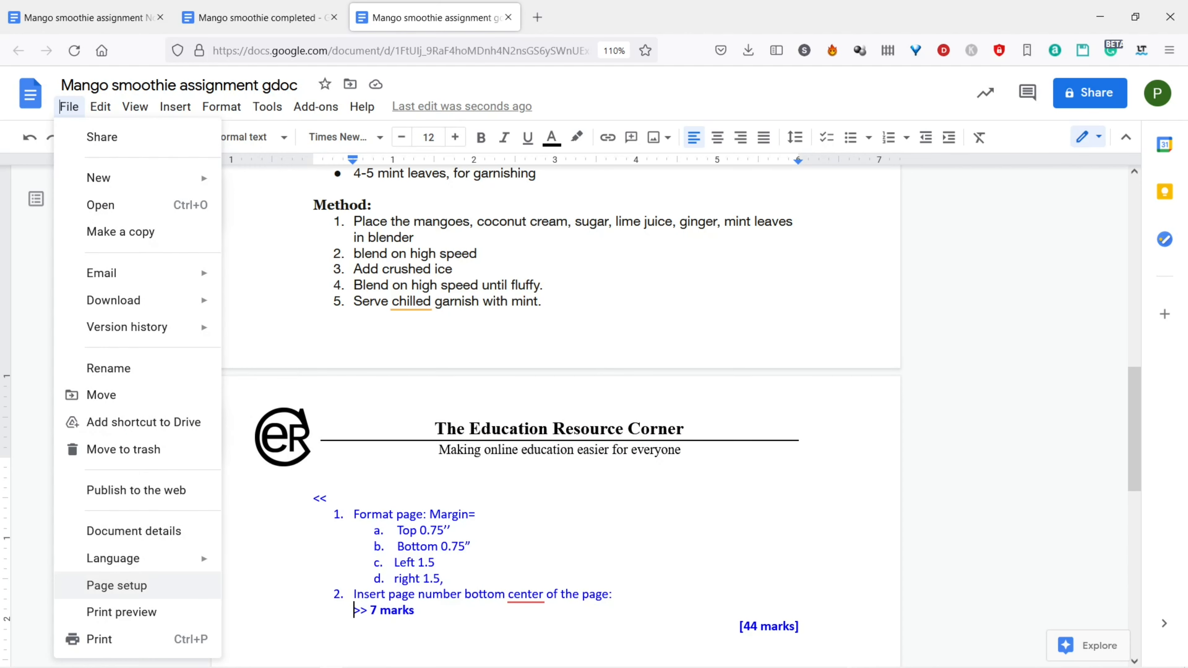
pyautogui.click(116, 585)
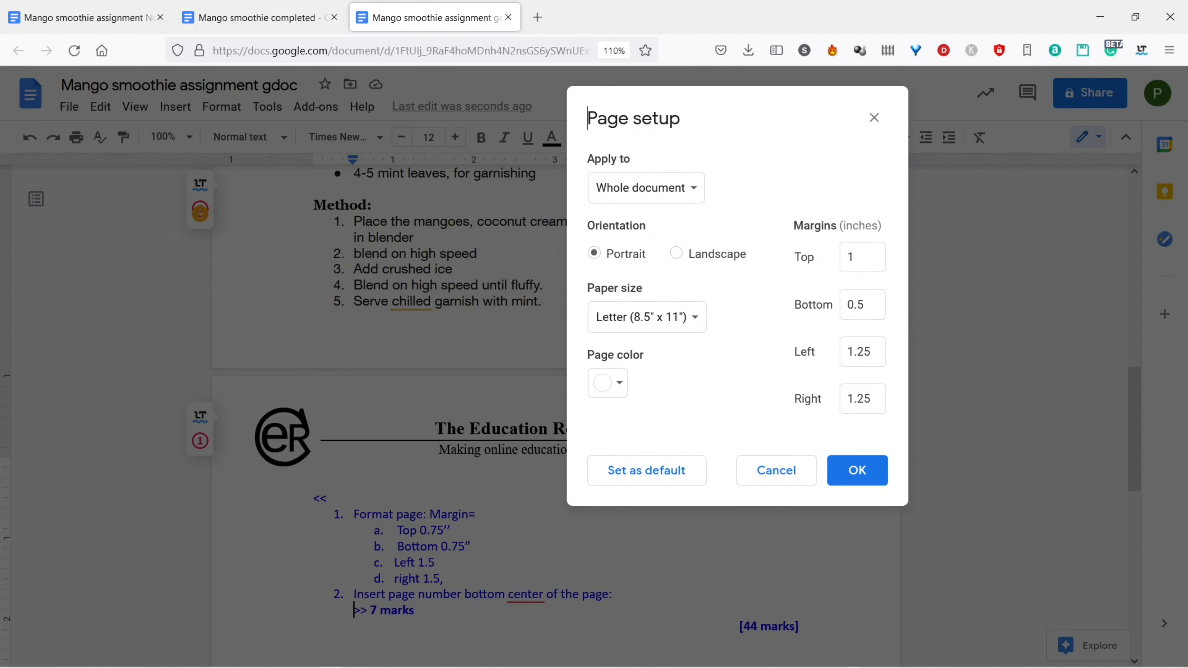
pyautogui.click(847, 257)
pyautogui.press('Delete')
pyautogui.write('.75')
pyautogui.press('Tab')
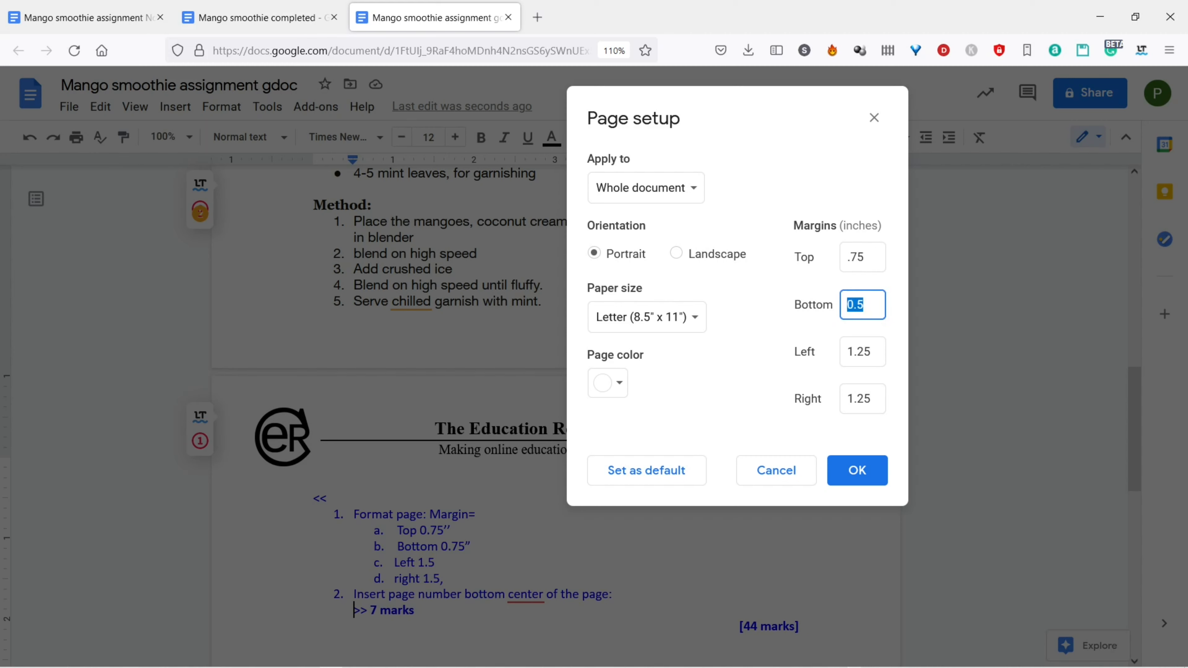
pyautogui.press('Delete')
pyautogui.write('.75')
pyautogui.moveTo(857, 352); pyautogui.dragTo(872, 351)
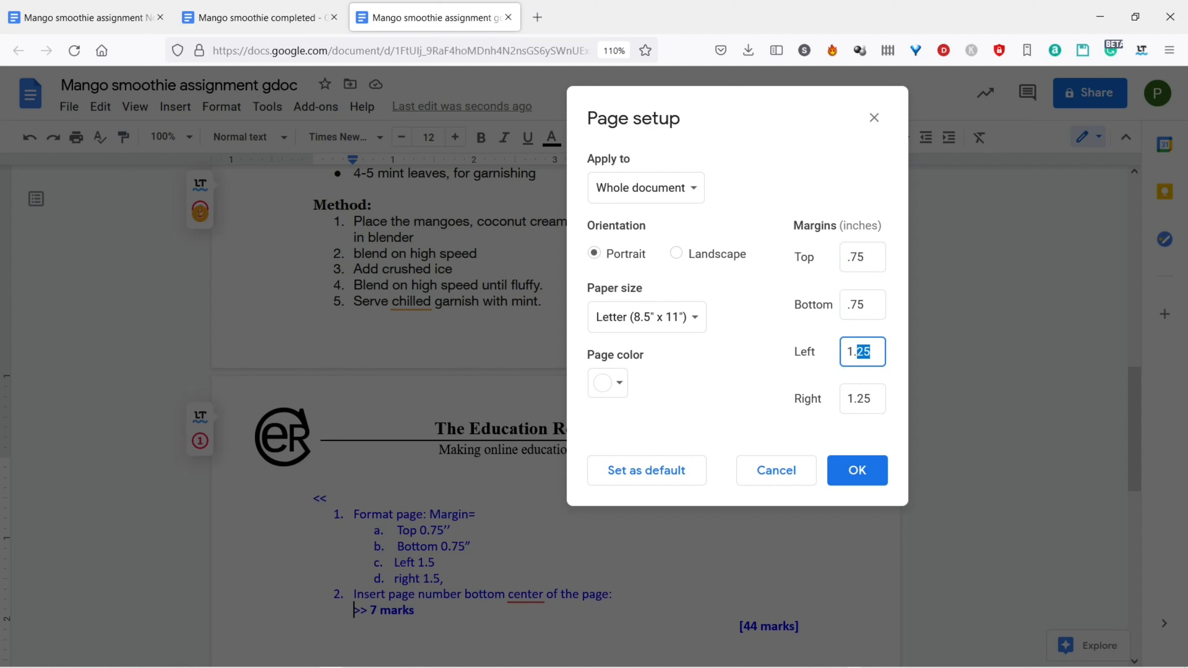
pyautogui.press('Return')
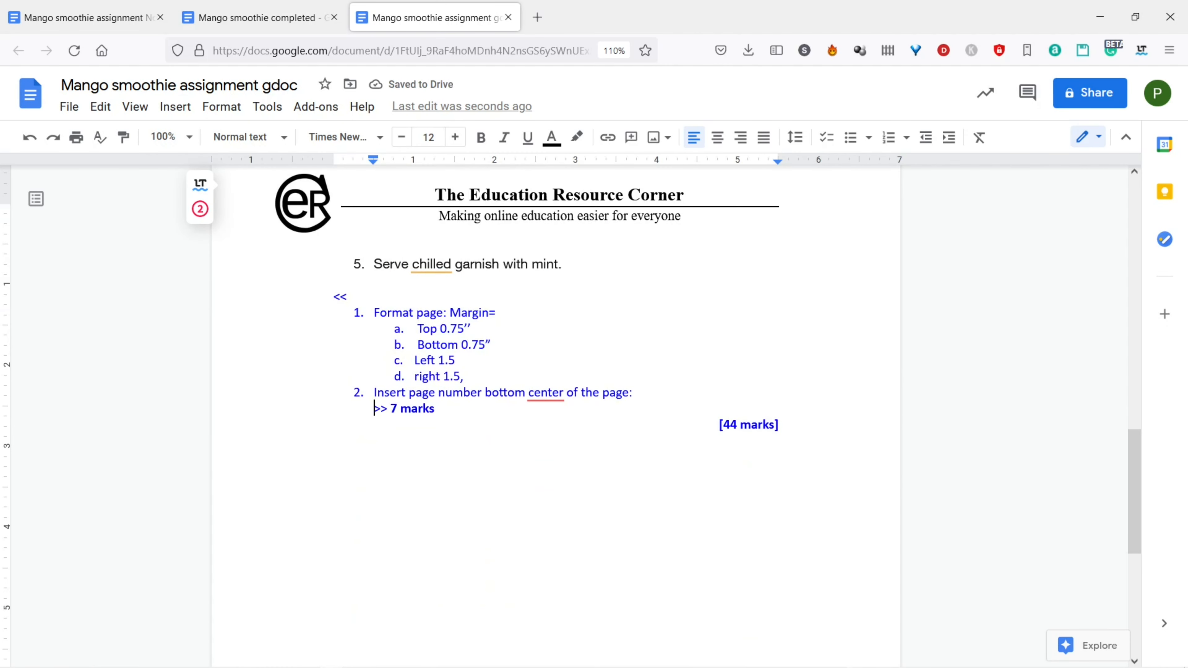
# Delete the remaining margin and page number instructions with their marks, and remove the blank line above the Coconut Mango Smoothie title
pyautogui.moveTo(780, 425); pyautogui.dragTo(334, 297)
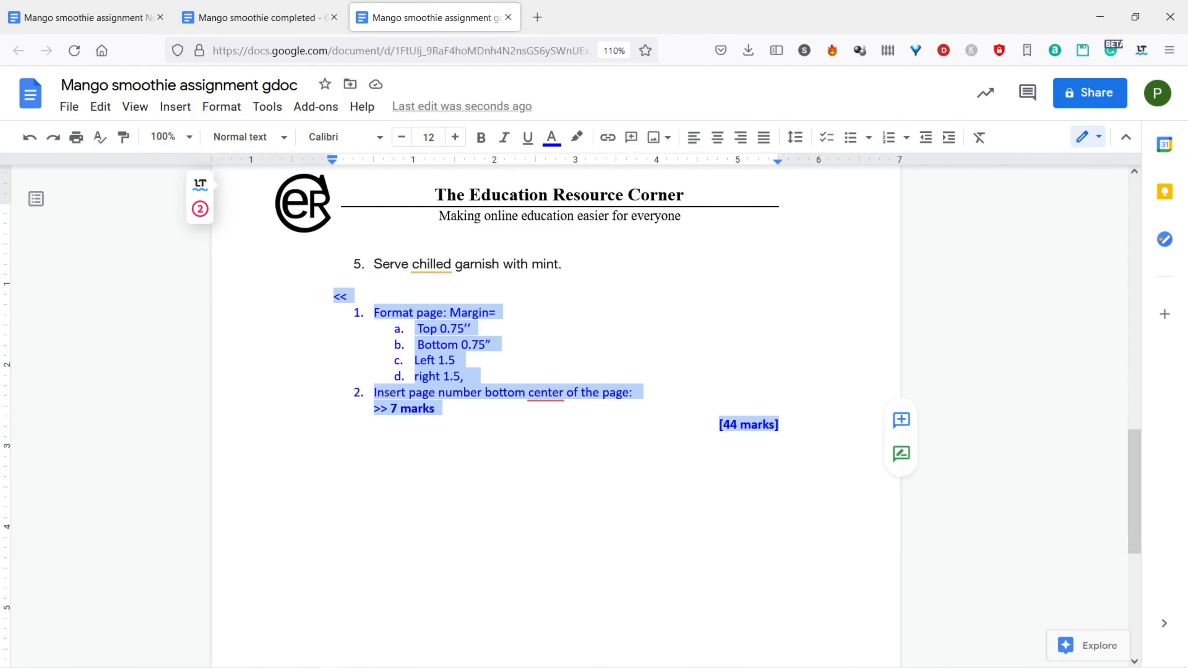
pyautogui.press('Delete')
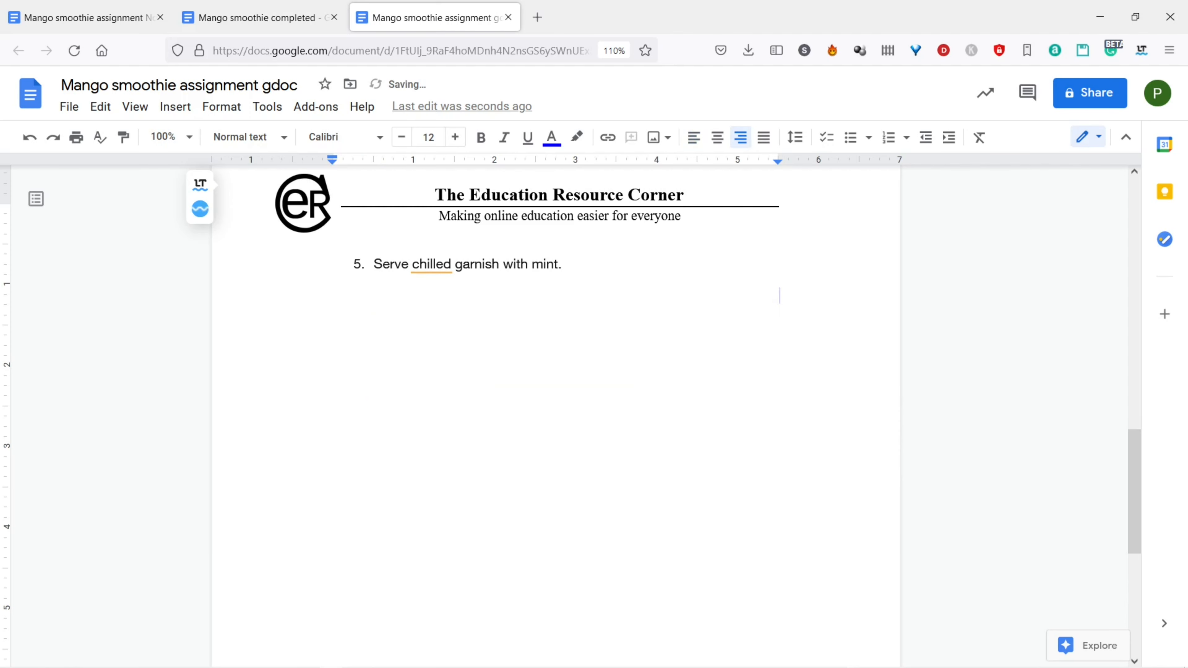
pyautogui.scroll(15, 555, 417)
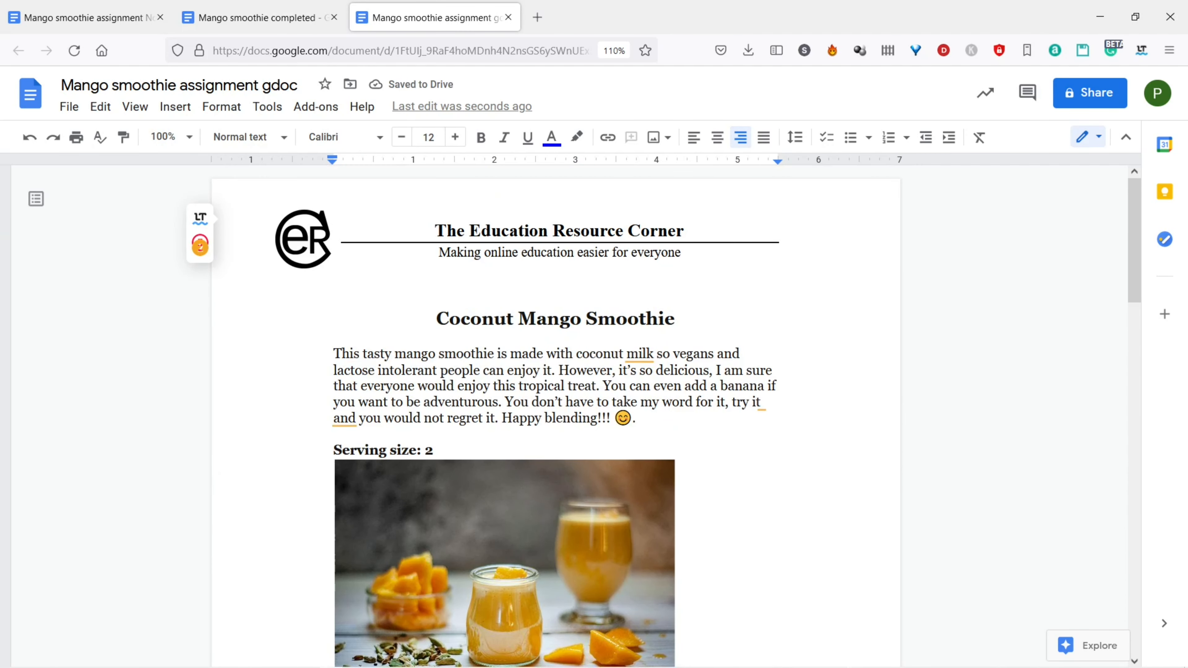
pyautogui.doubleClick(336, 300)
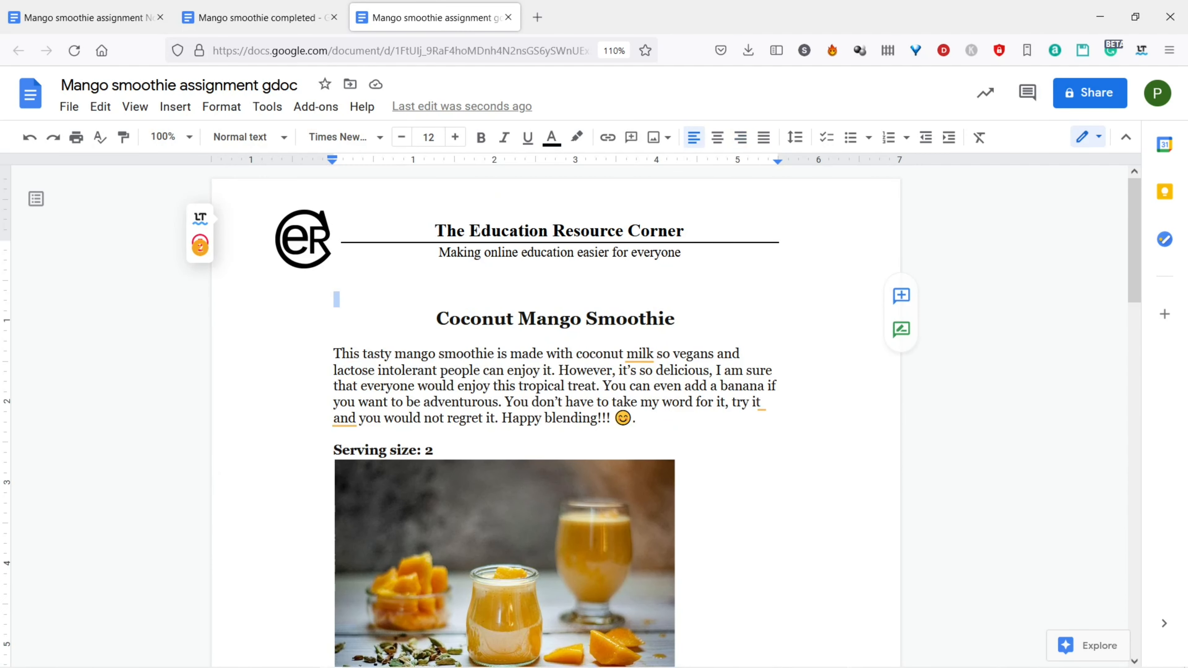
pyautogui.press('Delete')
pyautogui.scroll(-15, 556, 416)
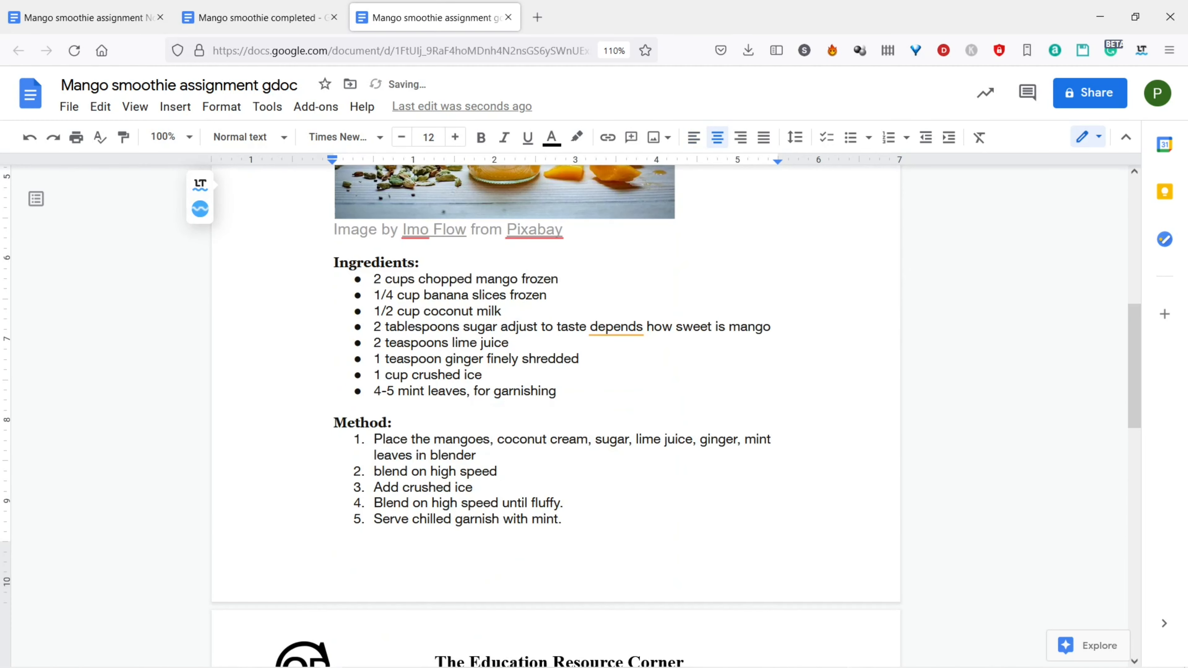
pyautogui.scroll(3, 556, 416)
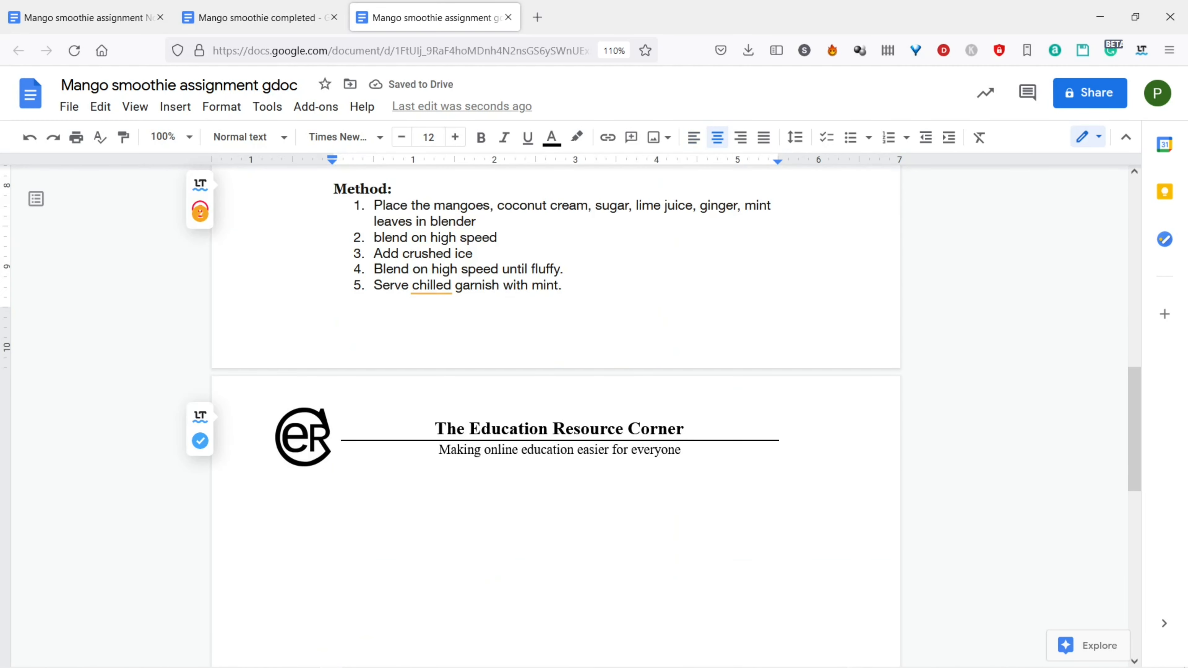
pyautogui.doubleClick(566, 285)
pyautogui.moveTo(566, 285); pyautogui.dragTo(340, 529)
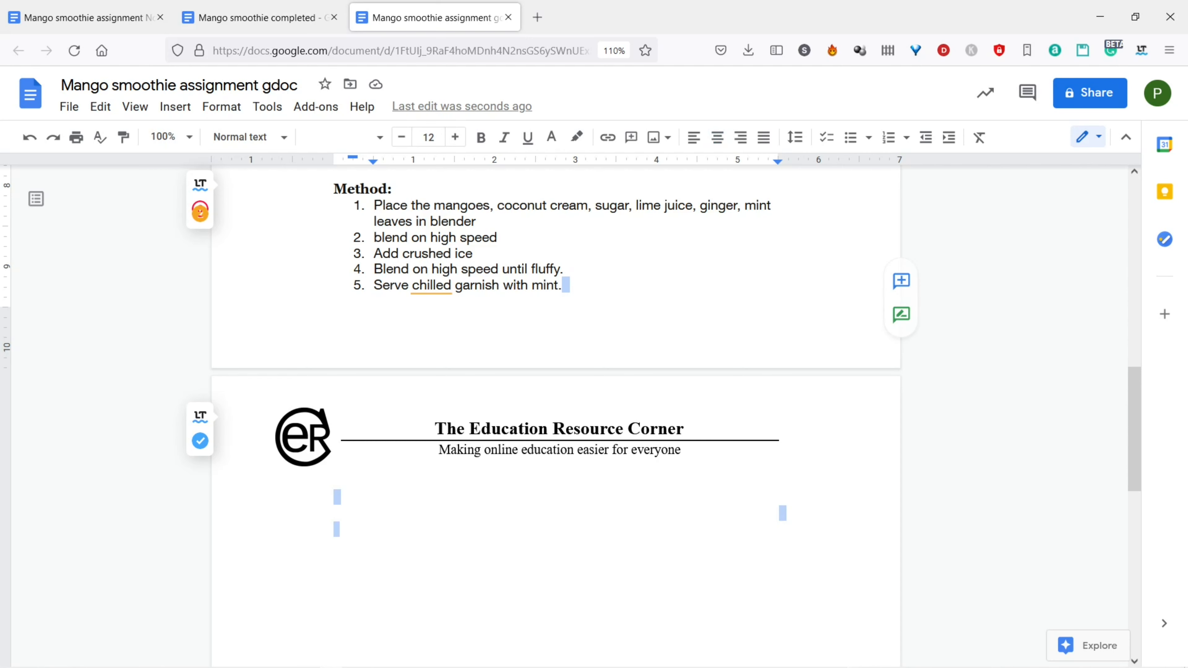
pyautogui.scroll(-5, 556, 416)
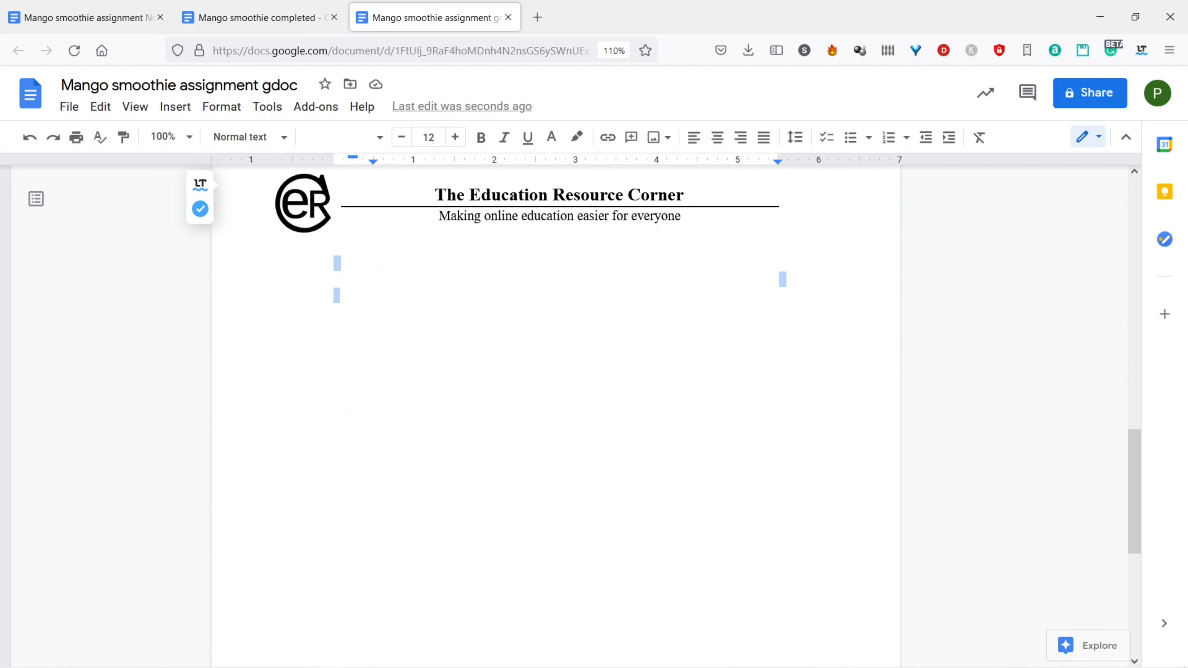
pyautogui.scroll(3, 555, 416)
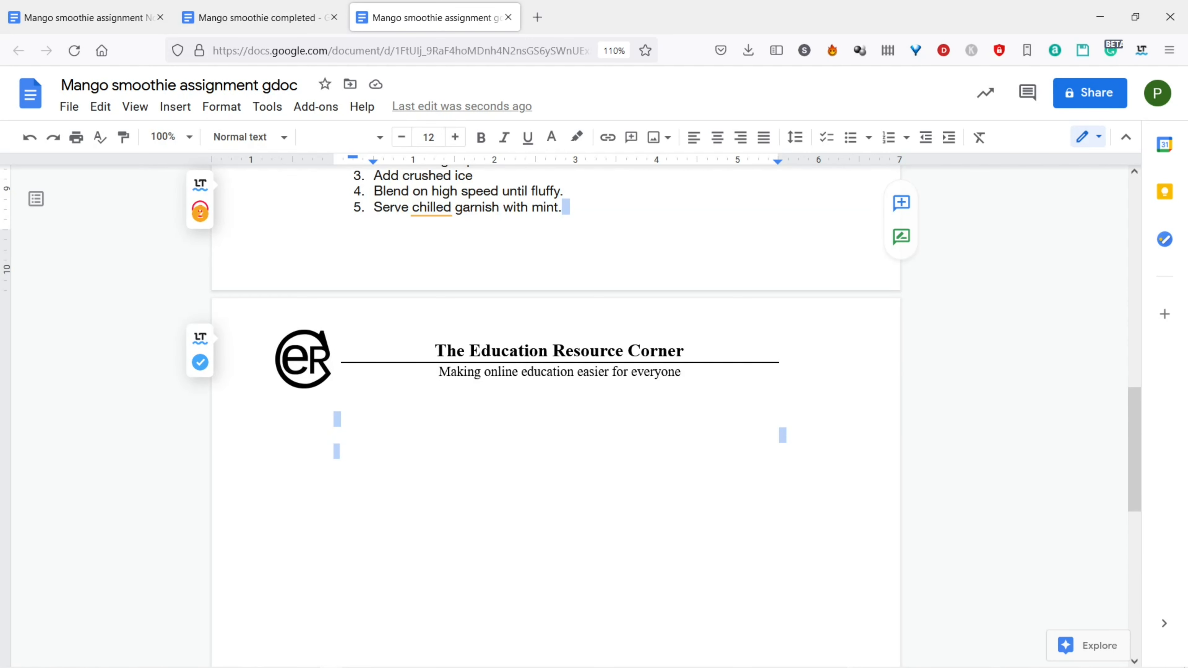
pyautogui.hotkey('ctrl', 'z')
pyautogui.hotkey('ctrl', 'z')
pyautogui.hotkey('ctrl', 'z')
pyautogui.hotkey('ctrl', 'z')
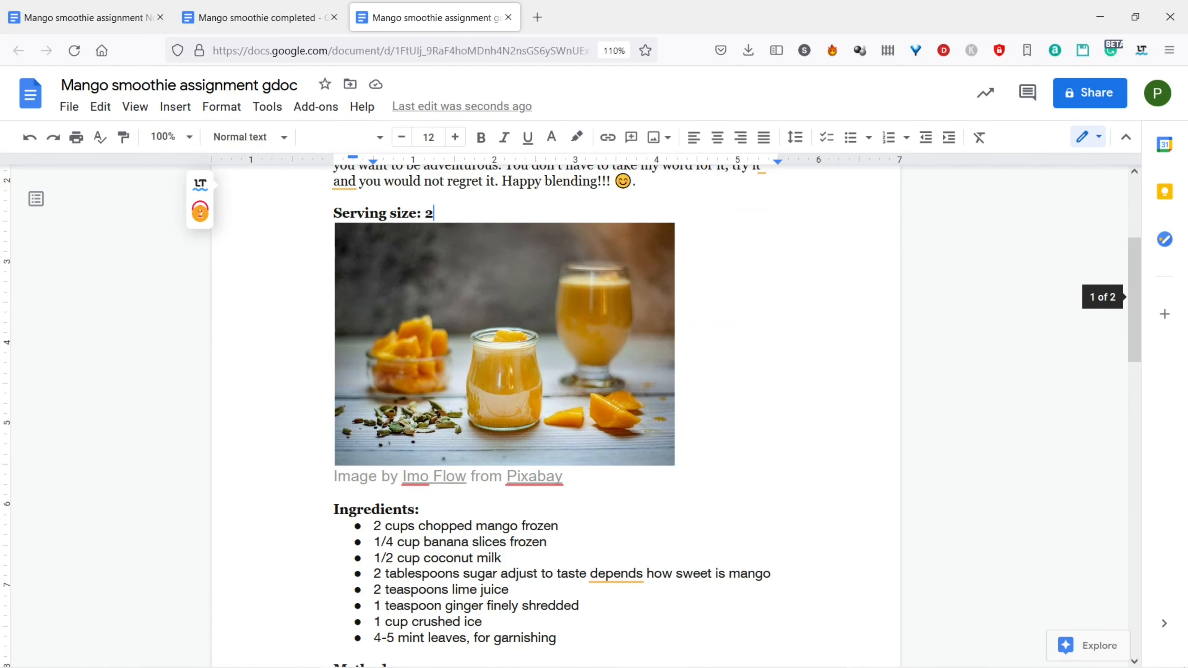
pyautogui.hotkey('ctrl', 'z')
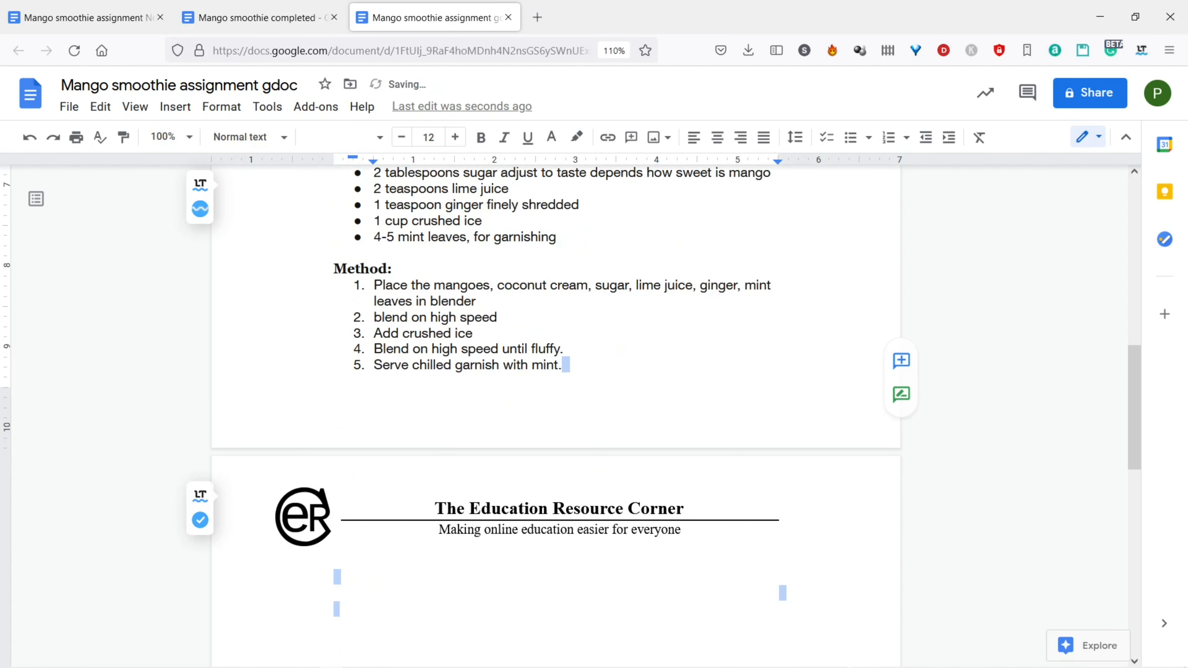
pyautogui.hotkey('ctrl', 'z')
pyautogui.hotkey('shift', 'Down')
pyautogui.hotkey('shift', 'Down')
pyautogui.hotkey('shift', 'Down')
pyautogui.hotkey('shift', 'Down')
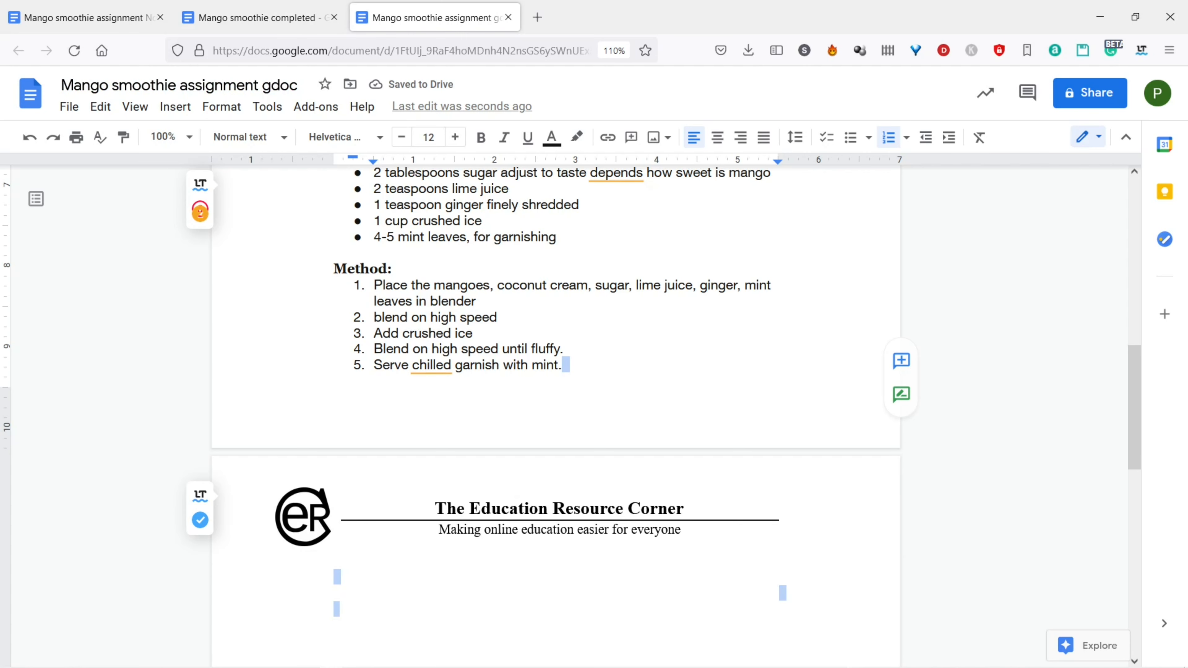
pyautogui.scroll(-3, 556, 328)
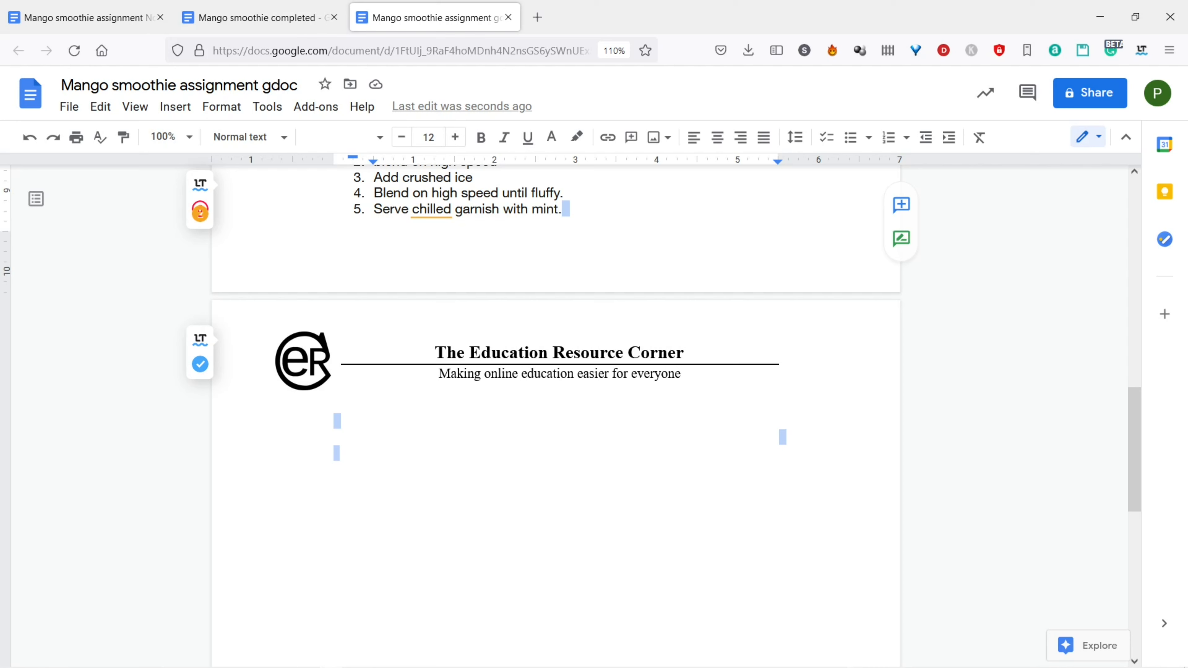
pyautogui.press('Down')
pyautogui.hotkey('shift', 'Down')
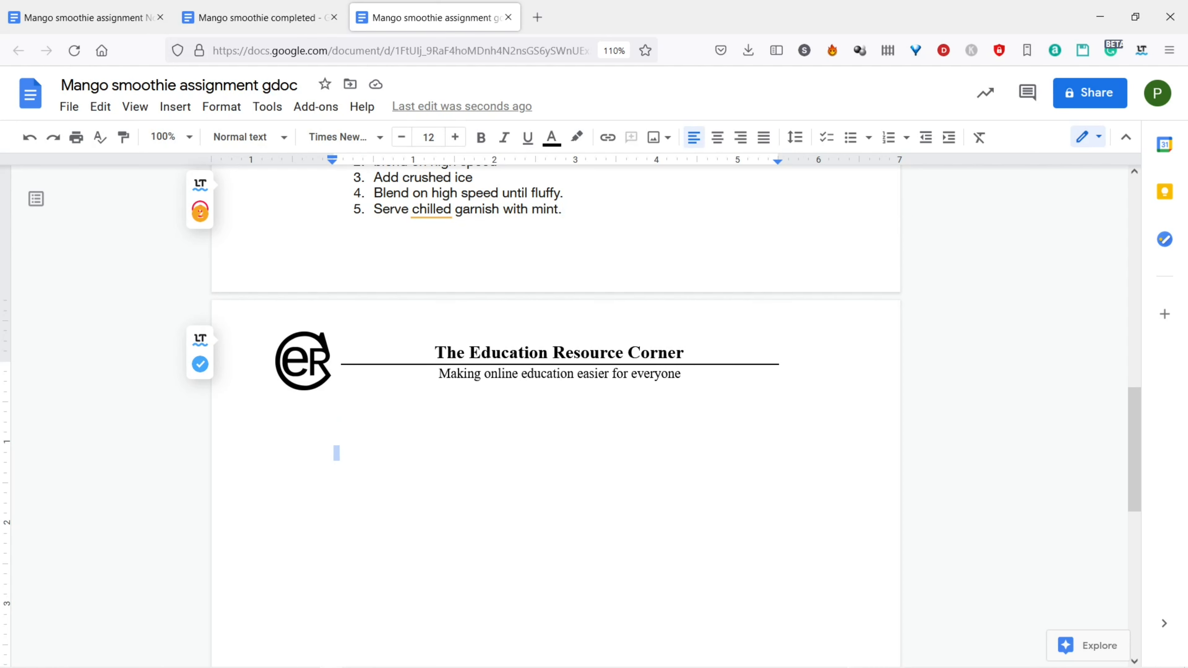
pyautogui.hotkey('shift', 'Up')
pyautogui.hotkey('shift', 'Up')
# Delete the empty lines after the garnish line that ends the method, so the blank second page is removed
pyautogui.moveTo(346, 421); pyautogui.dragTo(566, 209)
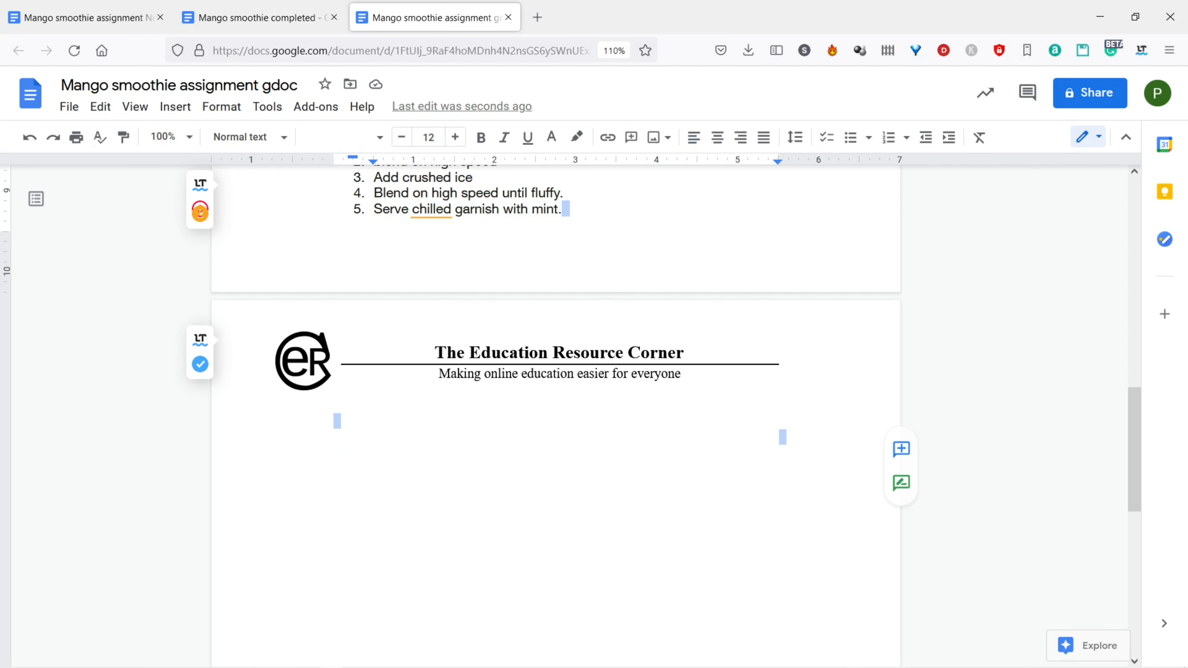
pyautogui.press('BackSpace')
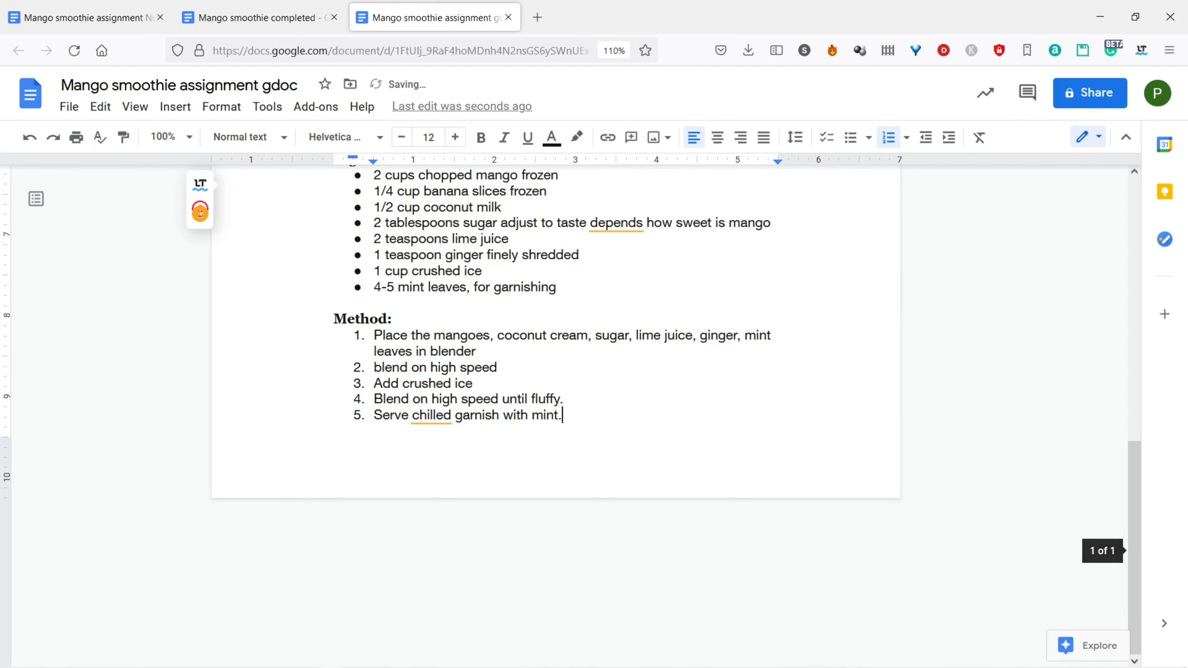
pyautogui.scroll(10, 556, 374)
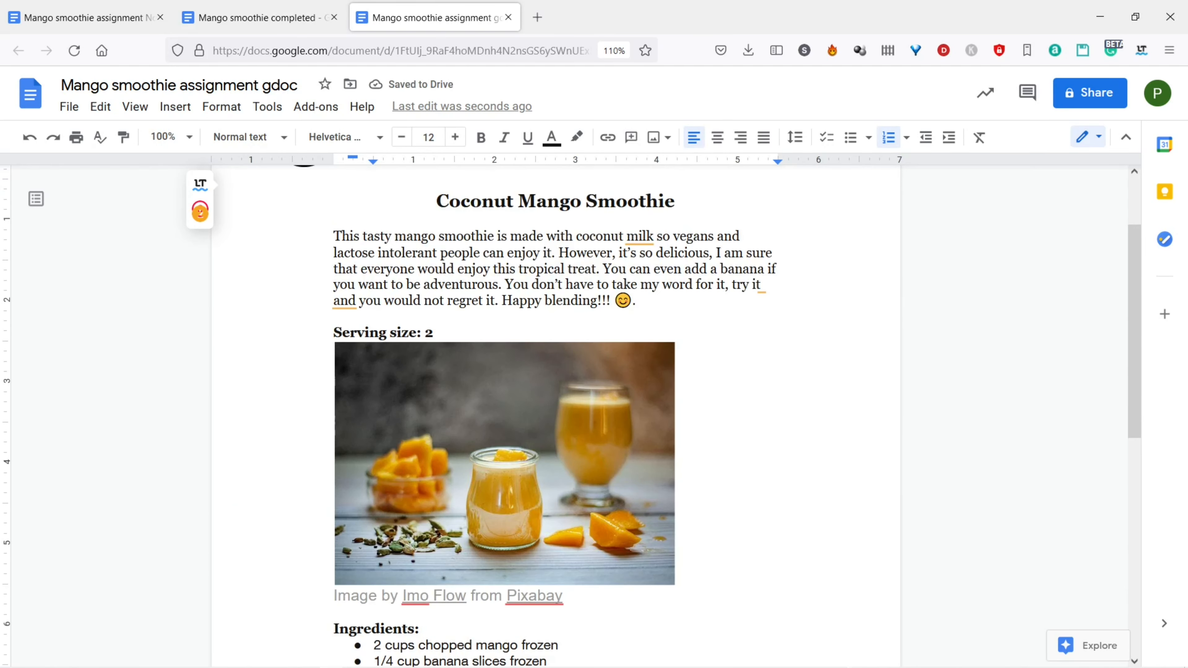
pyautogui.scroll(2, 556, 374)
pyautogui.scroll(-5, 555, 375)
pyautogui.scroll(5, 556, 375)
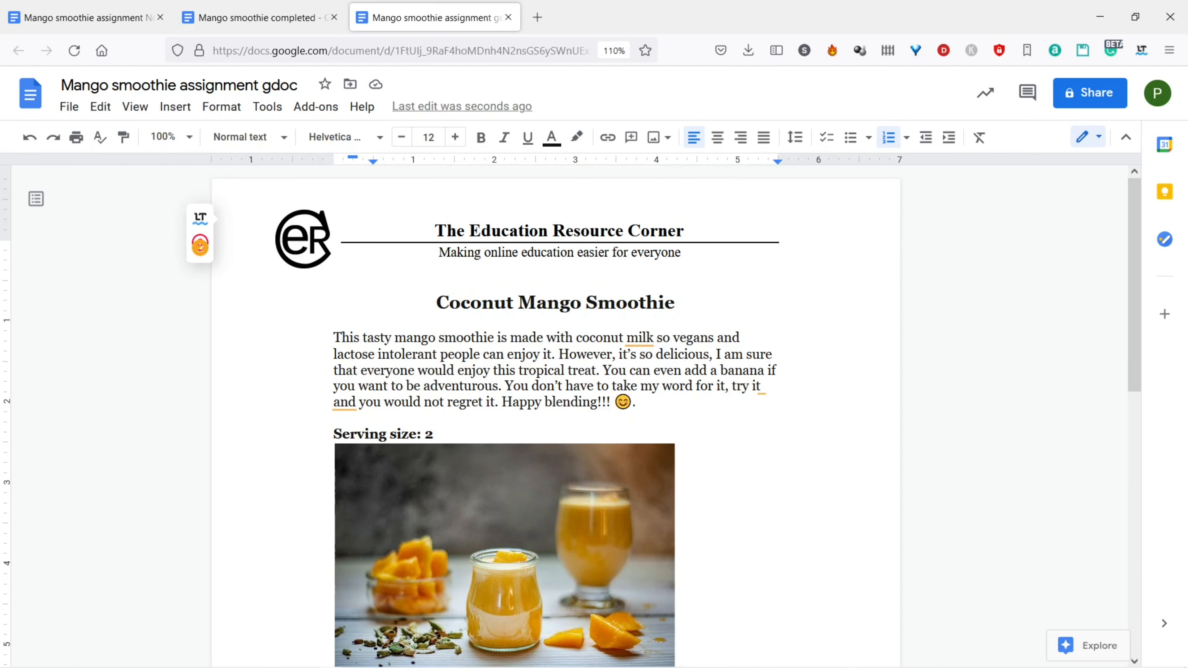
pyautogui.scroll(-8, 556, 374)
pyautogui.scroll(6, 556, 374)
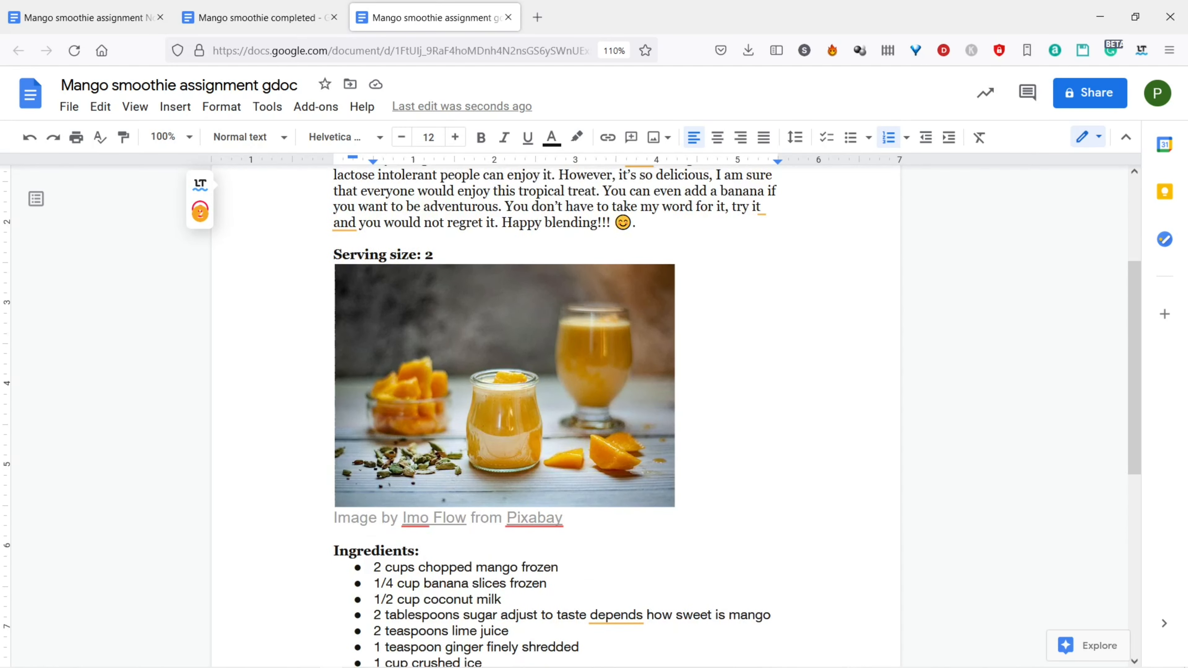
pyautogui.scroll(-3, 555, 374)
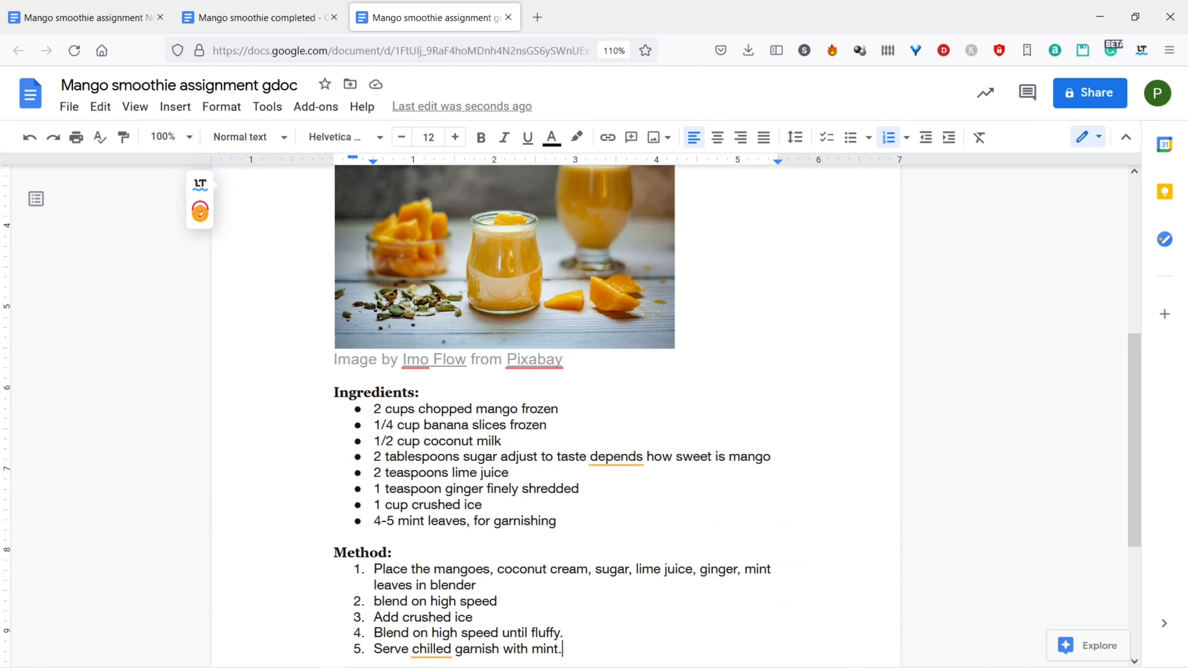
pyautogui.press('Delete')
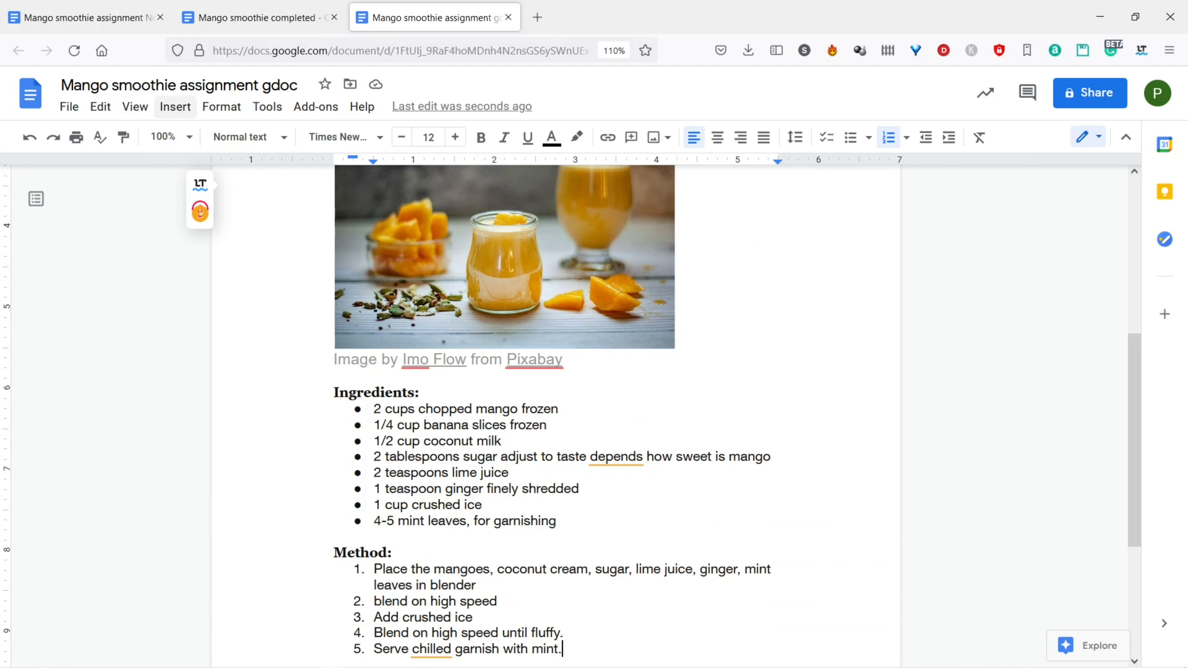
# Insert a page number in the footer, shown on the first page and starting at 1, and centre it
pyautogui.click(175, 107)
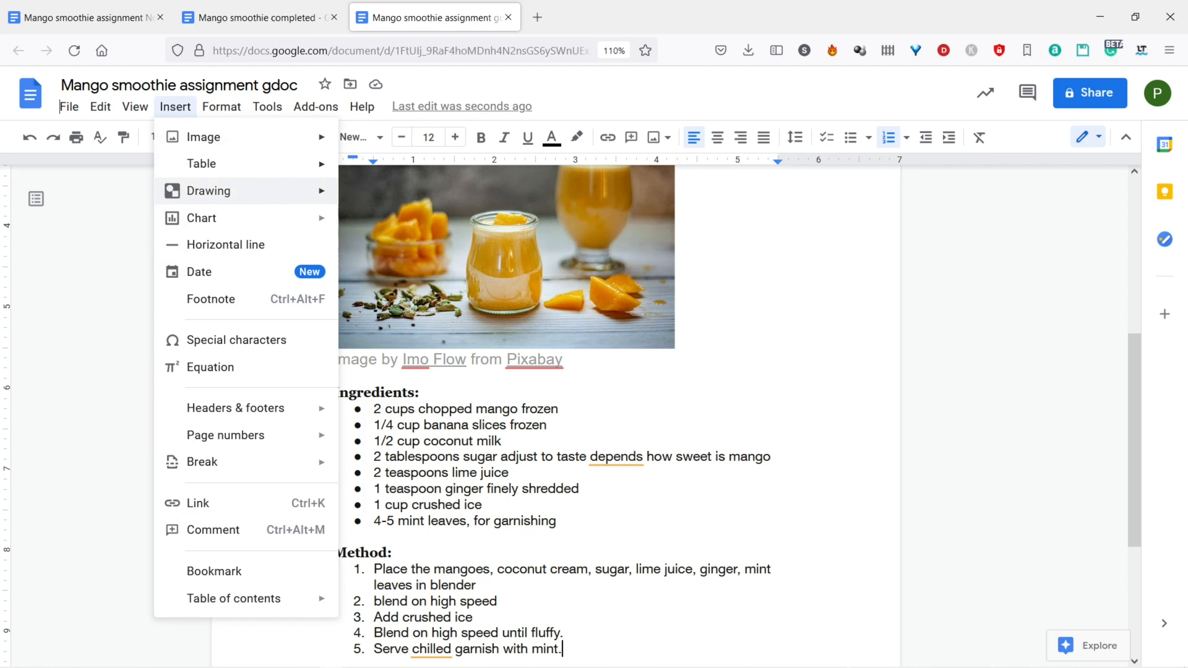
pyautogui.moveTo(225, 435)
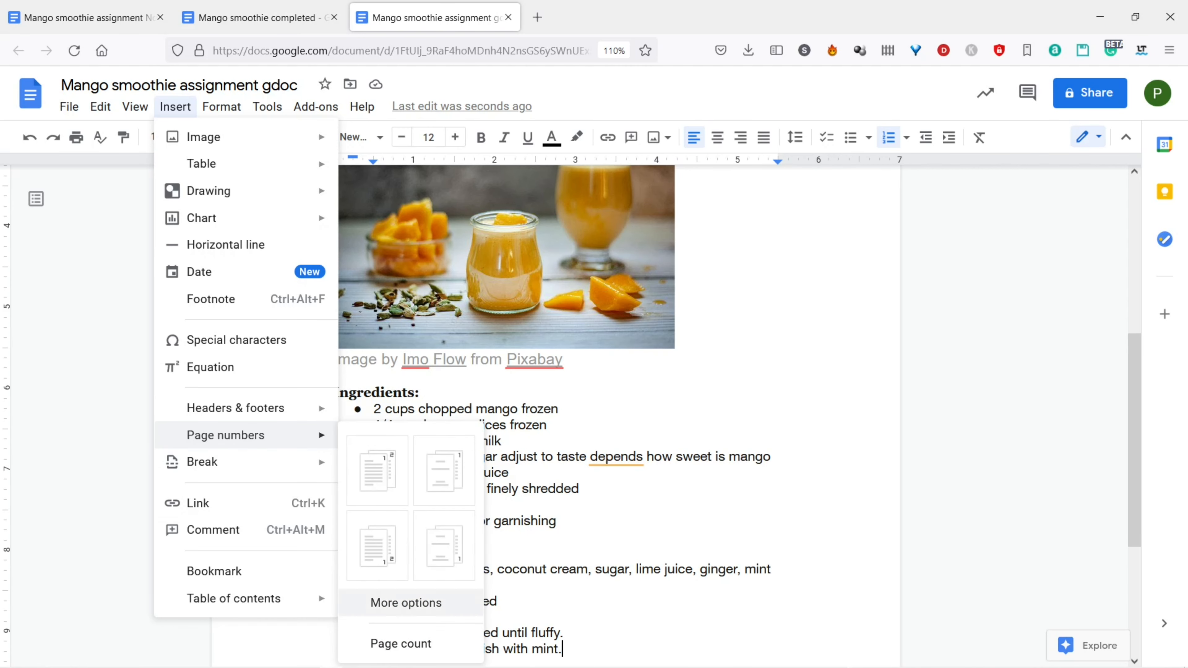
pyautogui.click(406, 602)
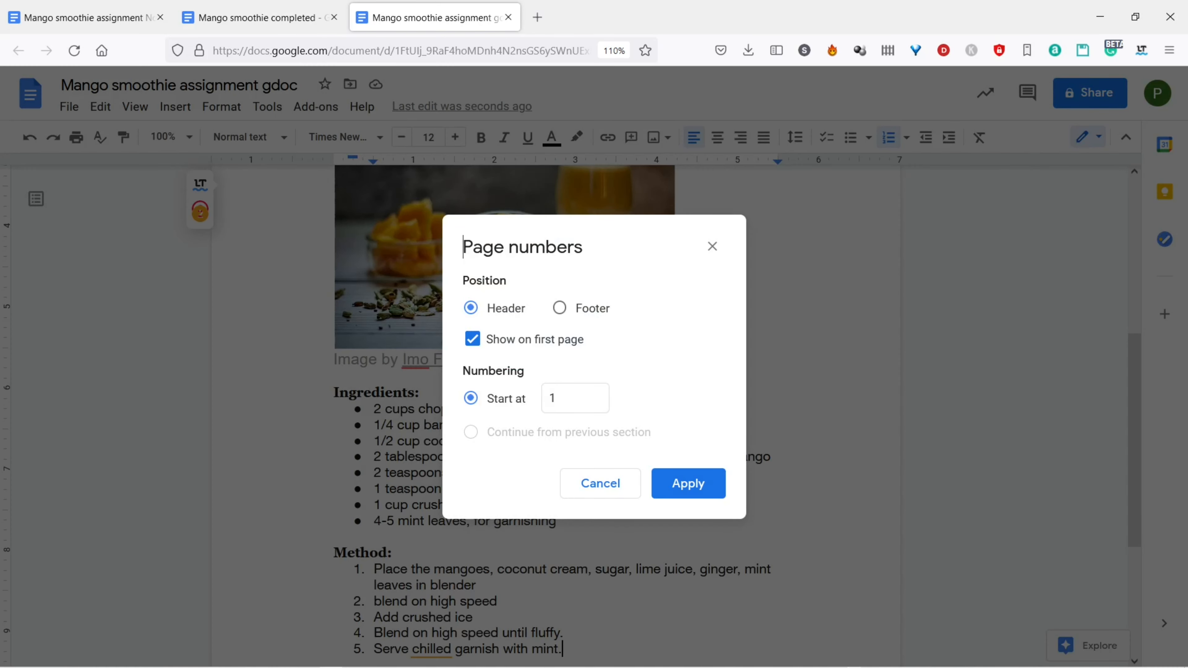
pyautogui.click(558, 308)
pyautogui.click(689, 484)
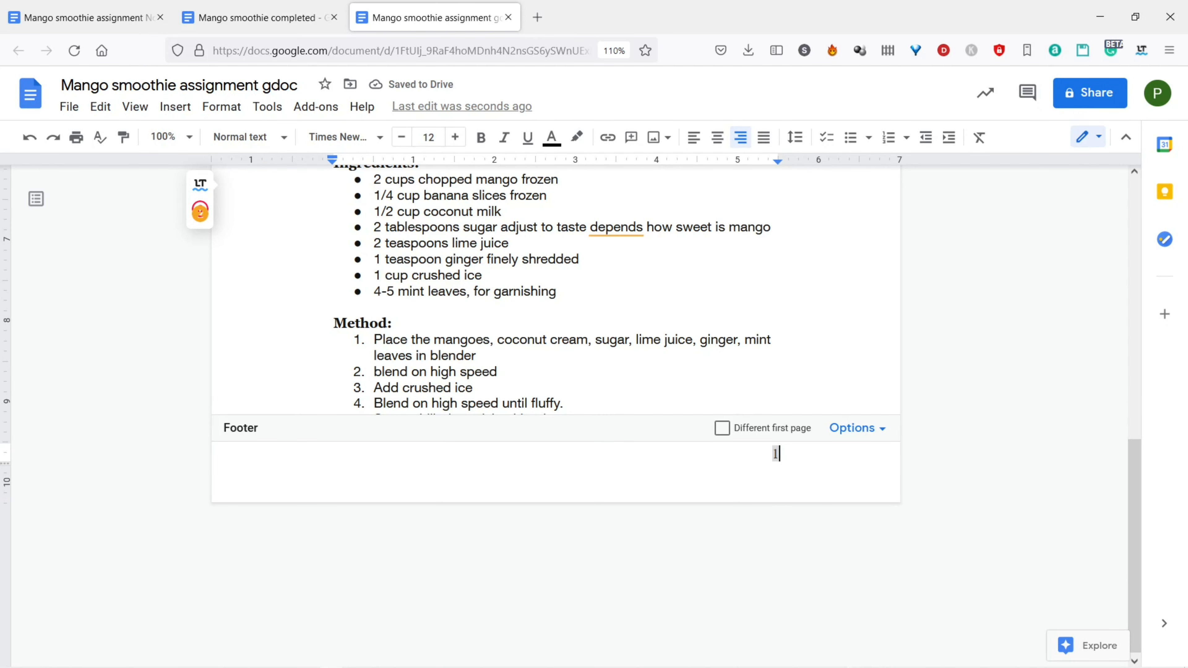
pyautogui.hotkey('ctrl', 'shift', 'e')
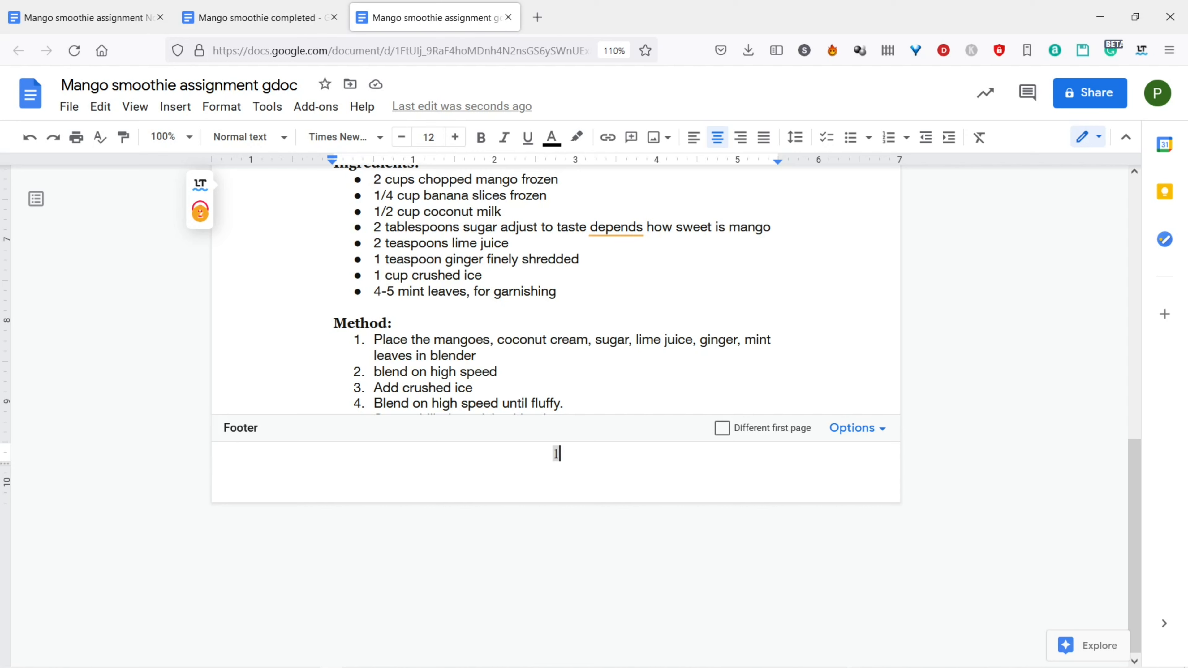
pyautogui.press('Escape')
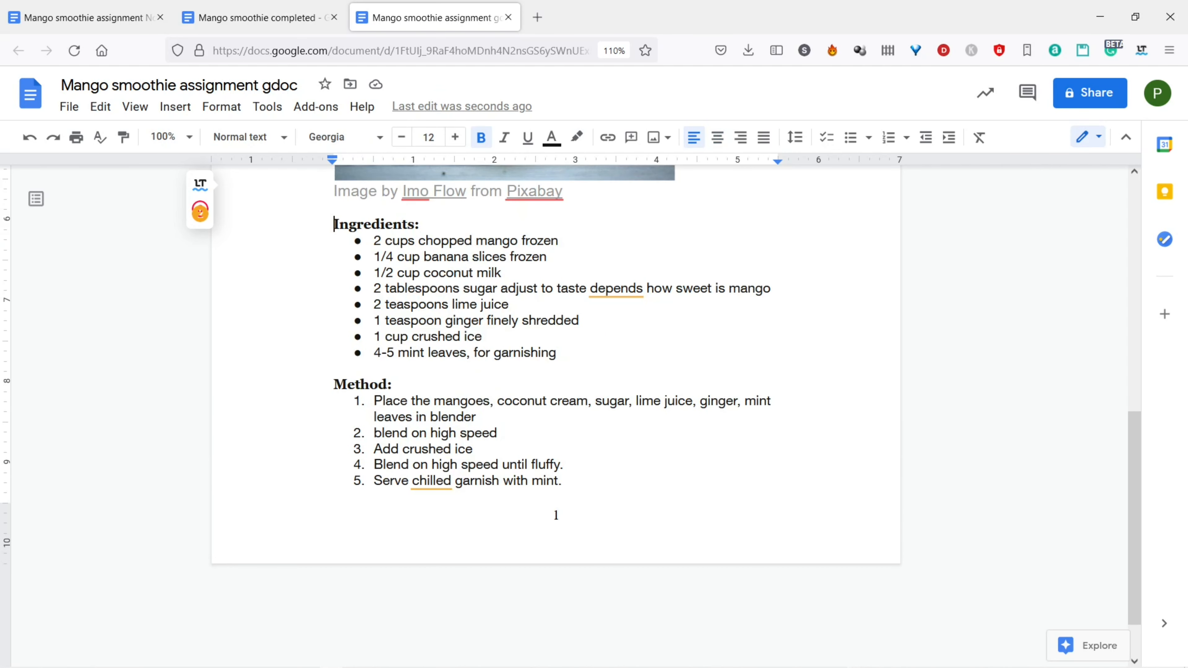
# Review the assignment's layout from title to method, and compare it with the completed mango smoothie document
pyautogui.scroll(6, 556, 417)
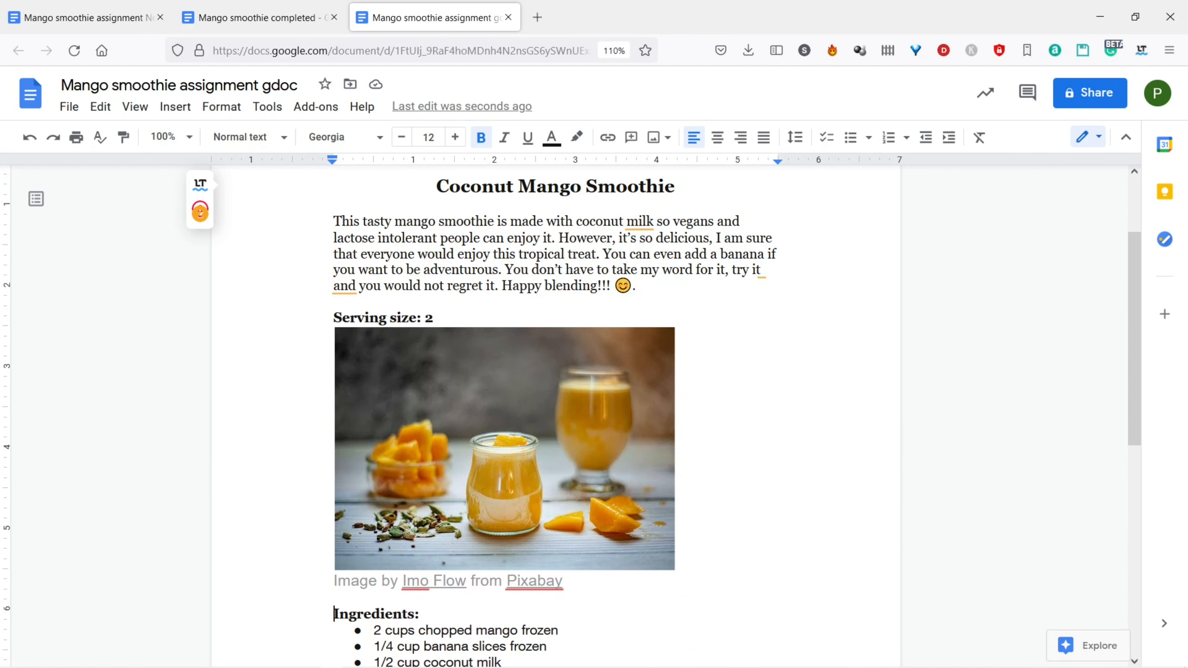
pyautogui.scroll(-1, 556, 416)
pyautogui.scroll(3, 556, 416)
pyautogui.scroll(-3, 556, 416)
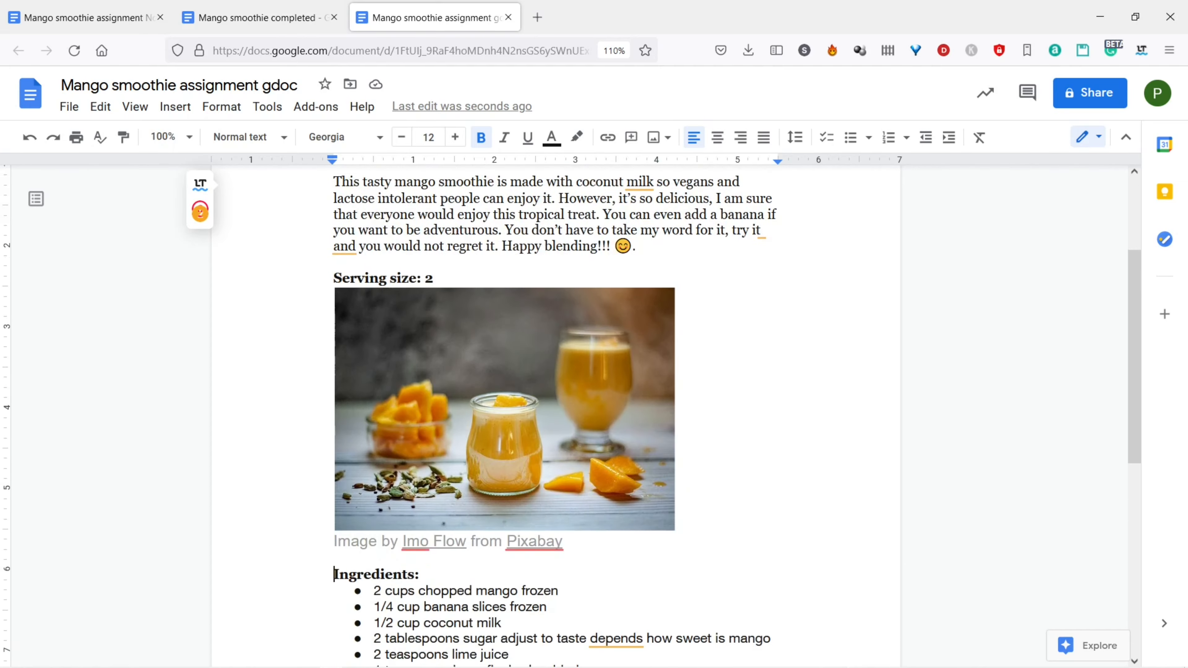
pyautogui.scroll(3, 555, 416)
pyautogui.scroll(-2, 556, 416)
pyautogui.scroll(-4, 556, 416)
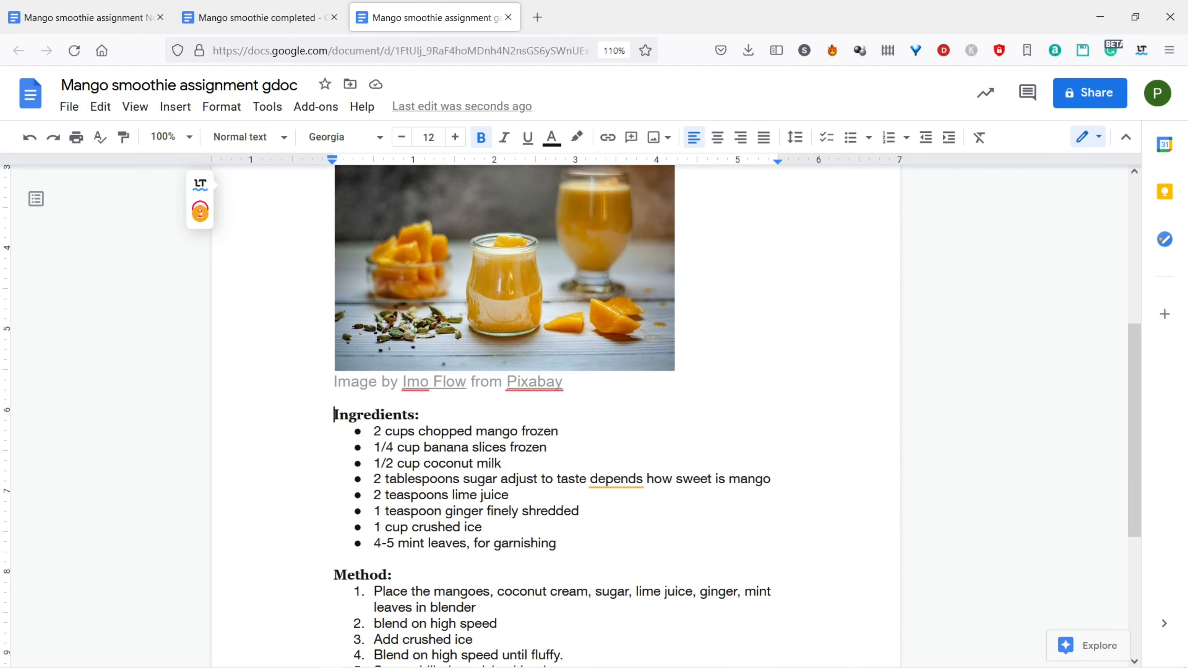
pyautogui.scroll(3, 556, 416)
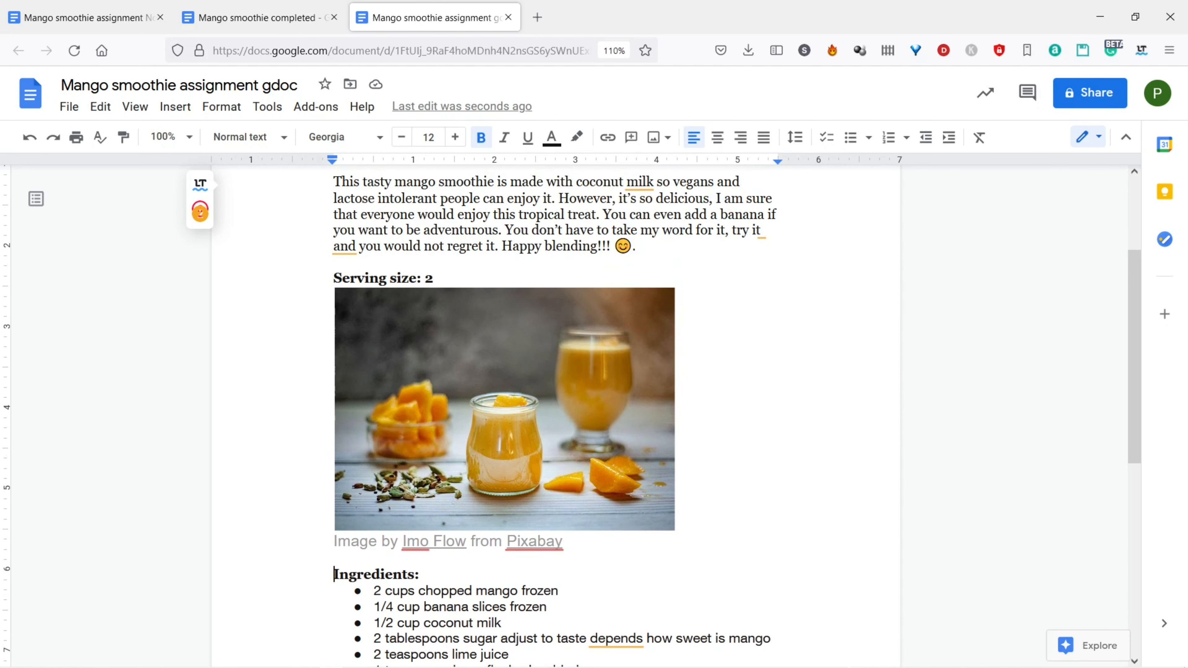
pyautogui.click(257, 17)
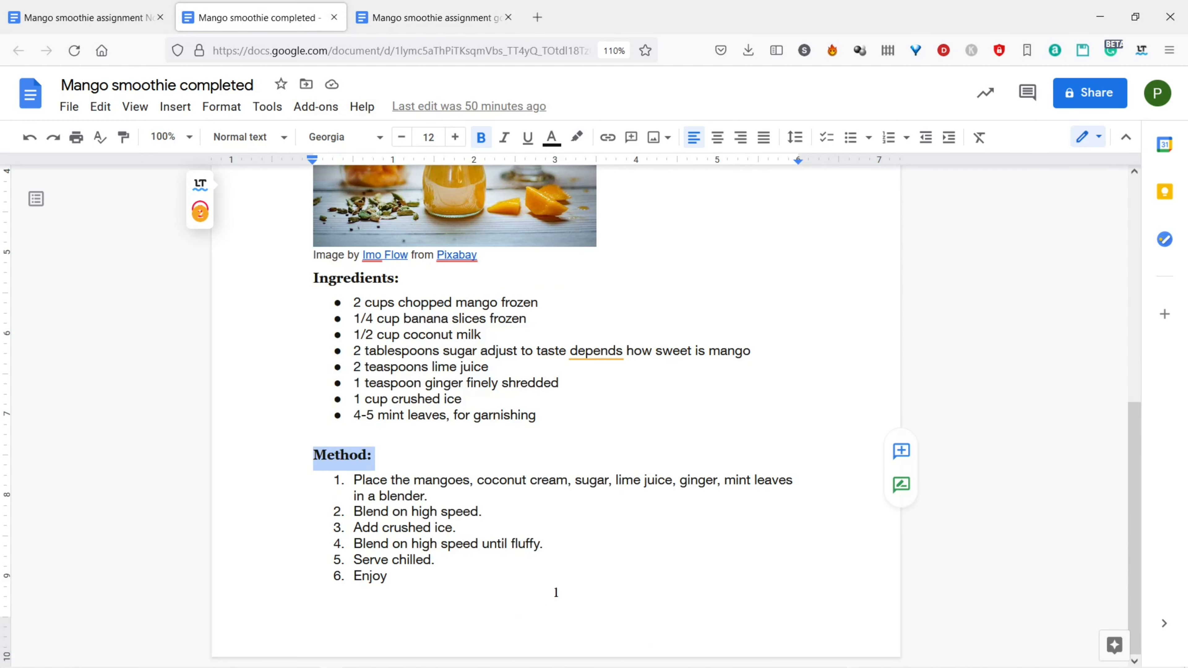
pyautogui.scroll(5, 555, 416)
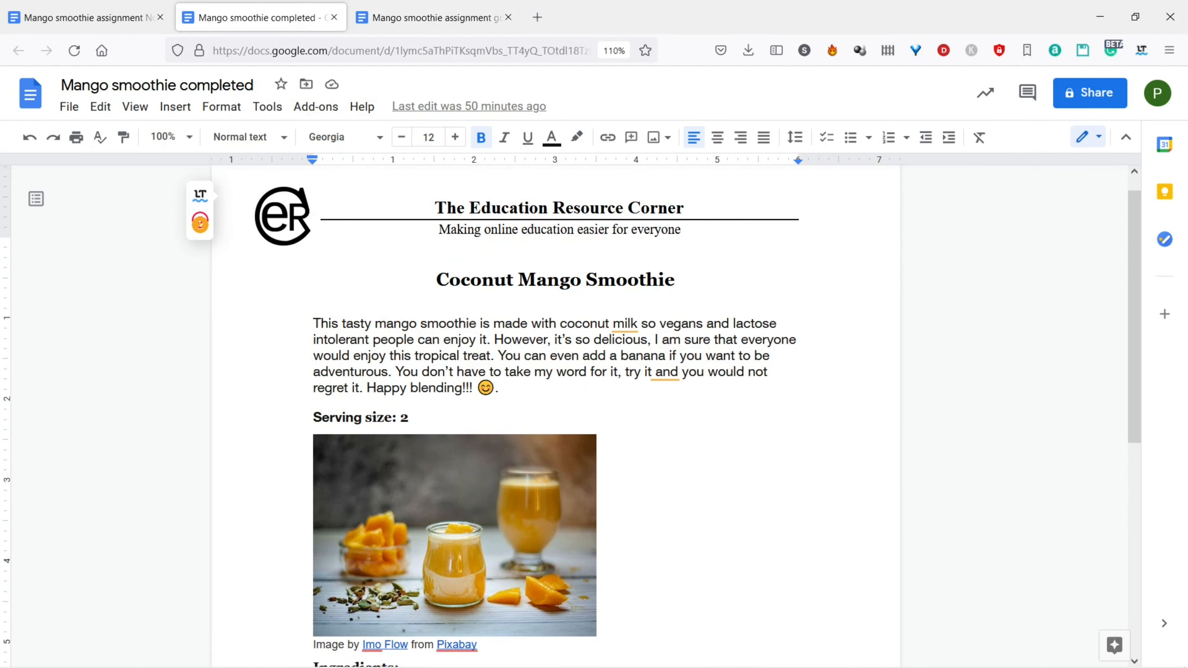
pyautogui.click(433, 18)
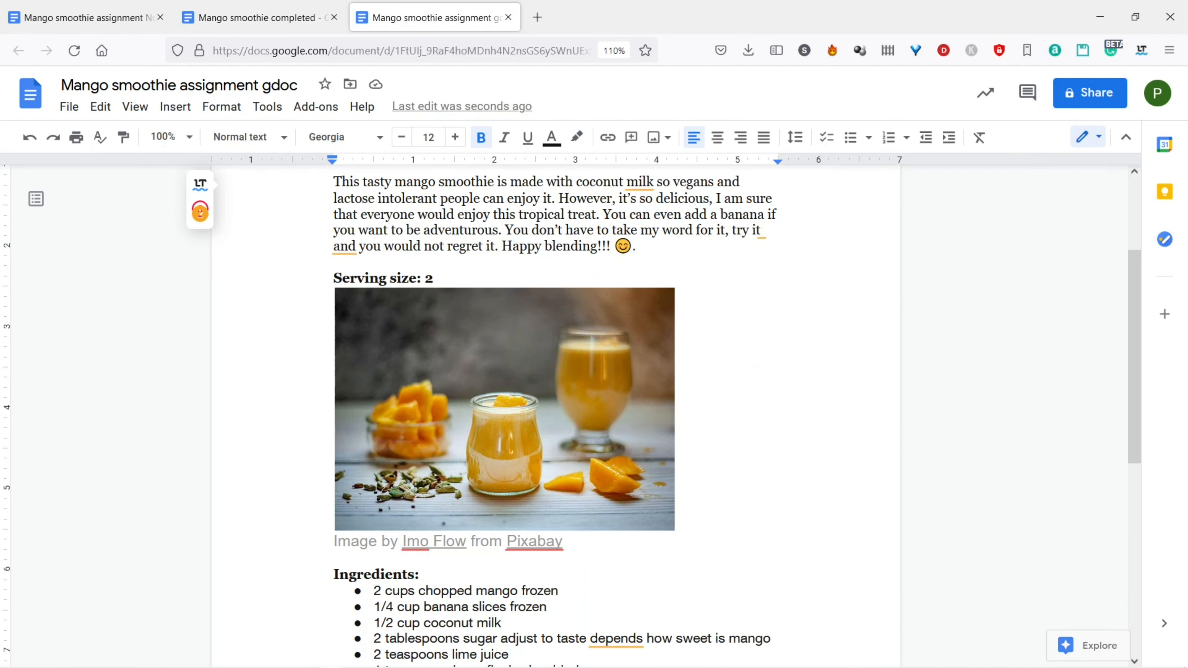
pyautogui.click(260, 18)
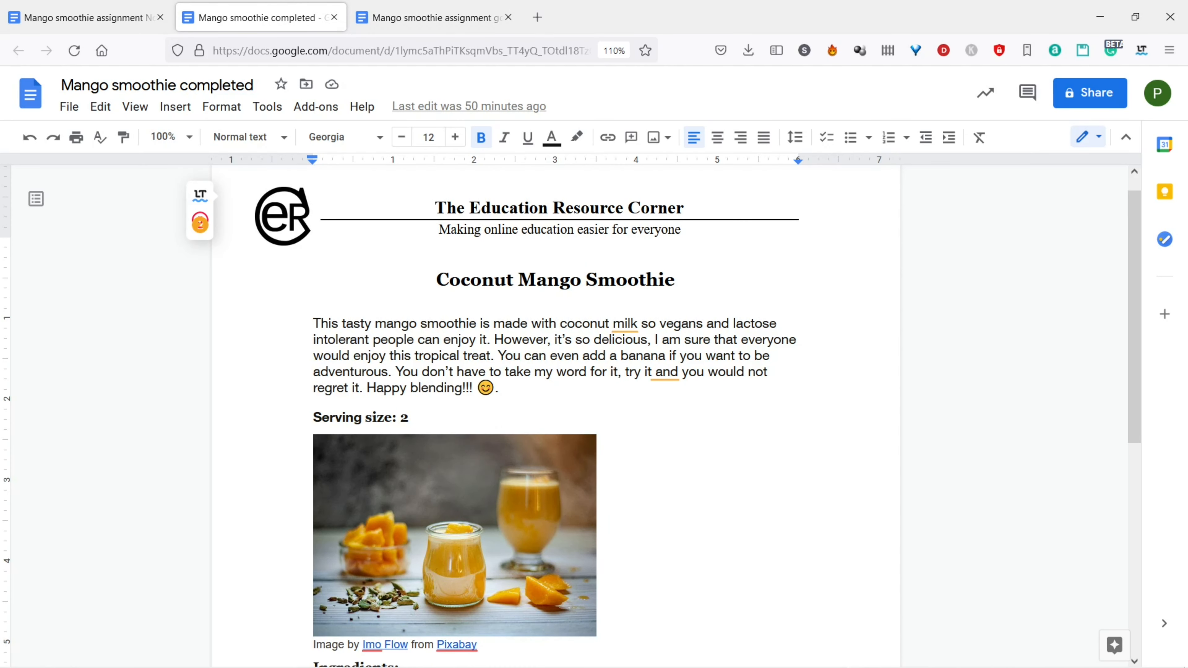
# Compare the introduction, serving size line and picture of the mango smoothie assignment with those in the completed document
pyautogui.click(433, 18)
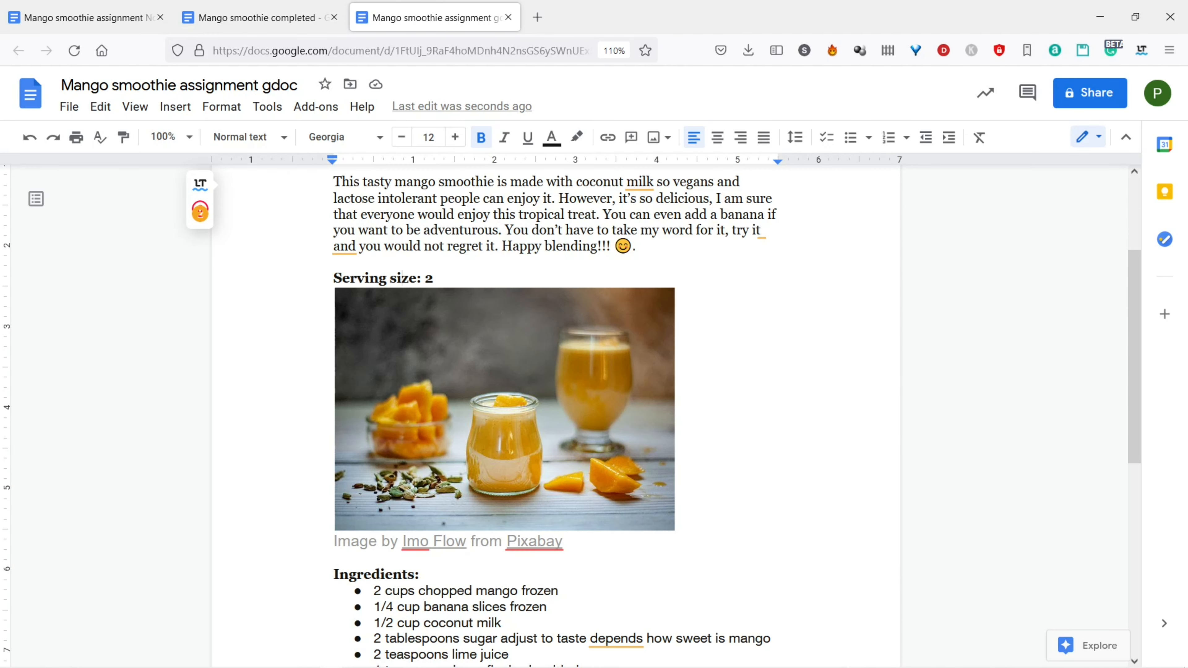
pyautogui.click(260, 17)
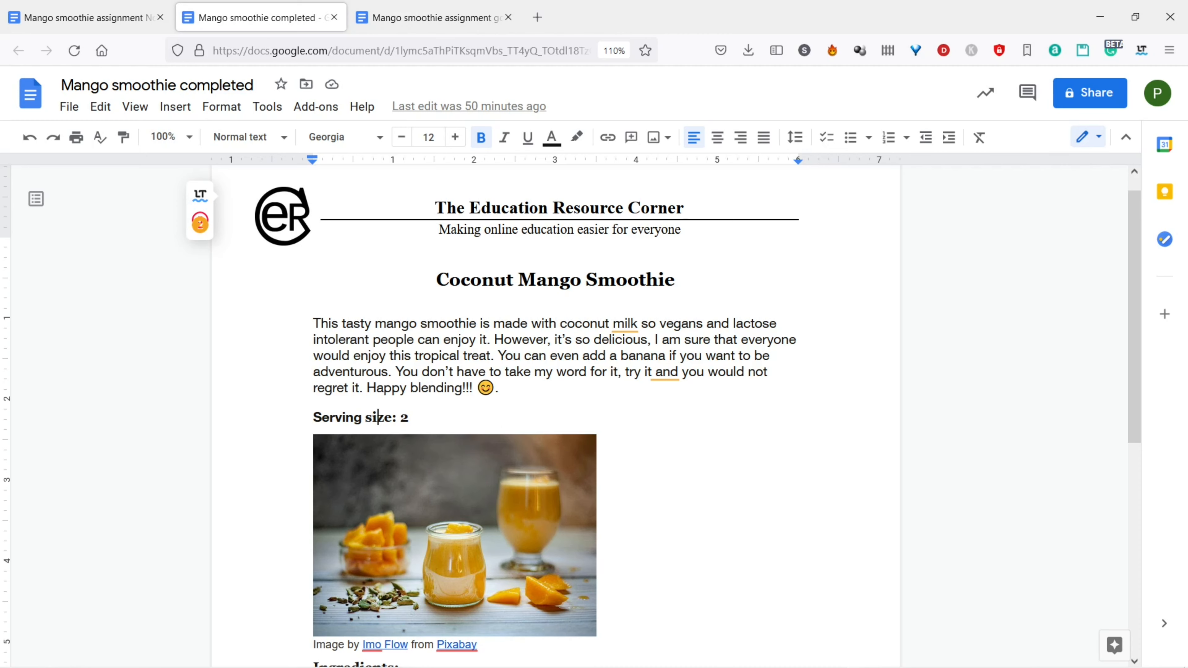
pyautogui.click(433, 17)
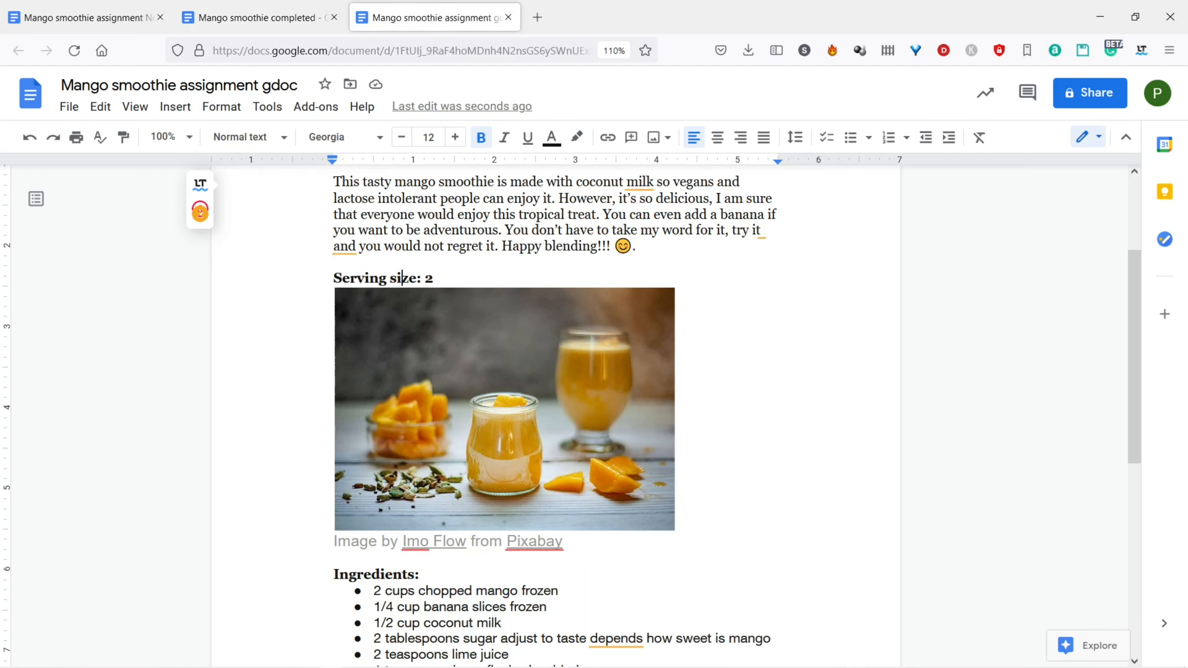
pyautogui.click(260, 18)
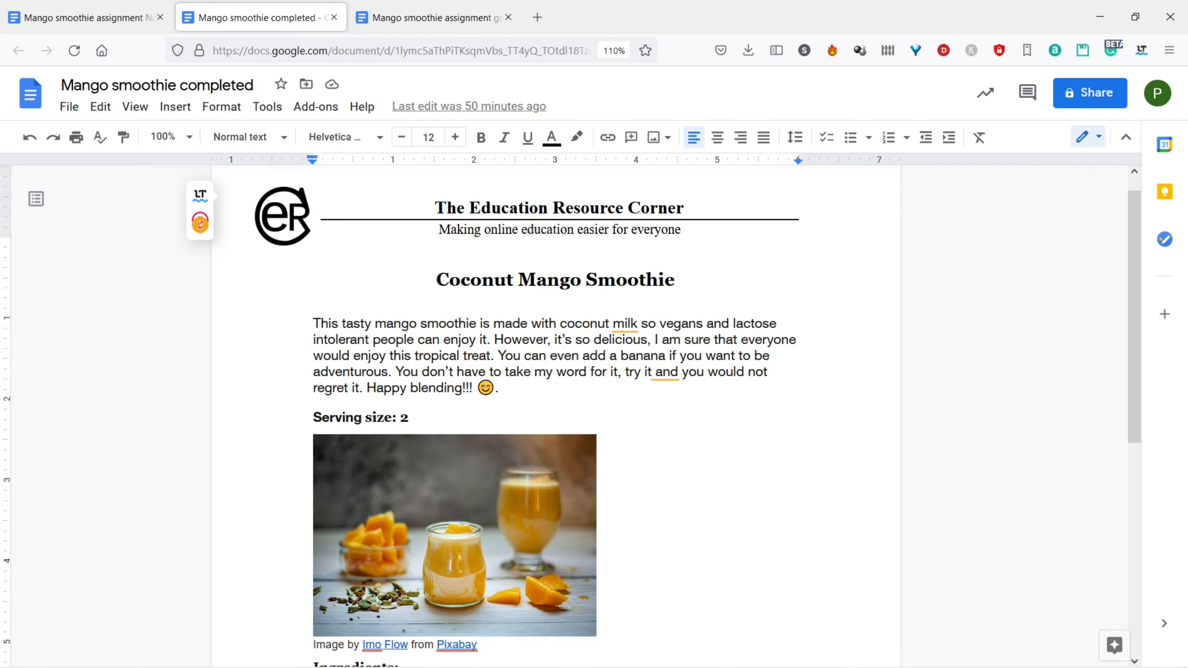
# Examine the completed document's image caption, ingredients, method spacing and page number, and check the assignment's layout against them
pyautogui.scroll(-5, 556, 417)
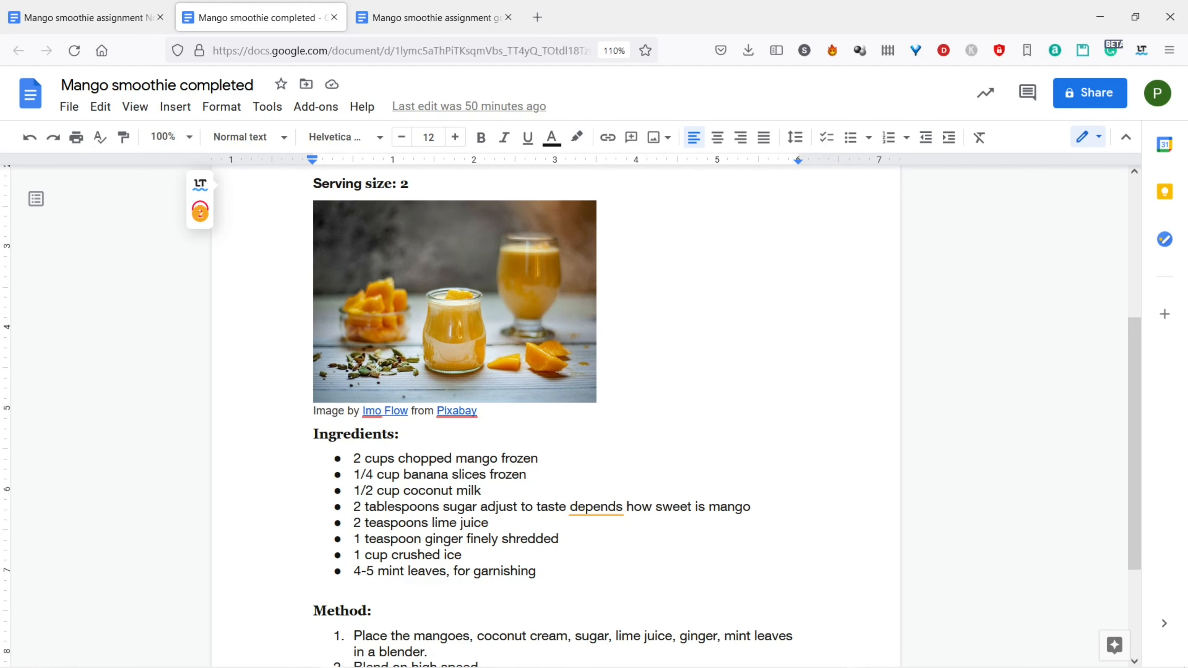
pyautogui.scroll(-2, 557, 416)
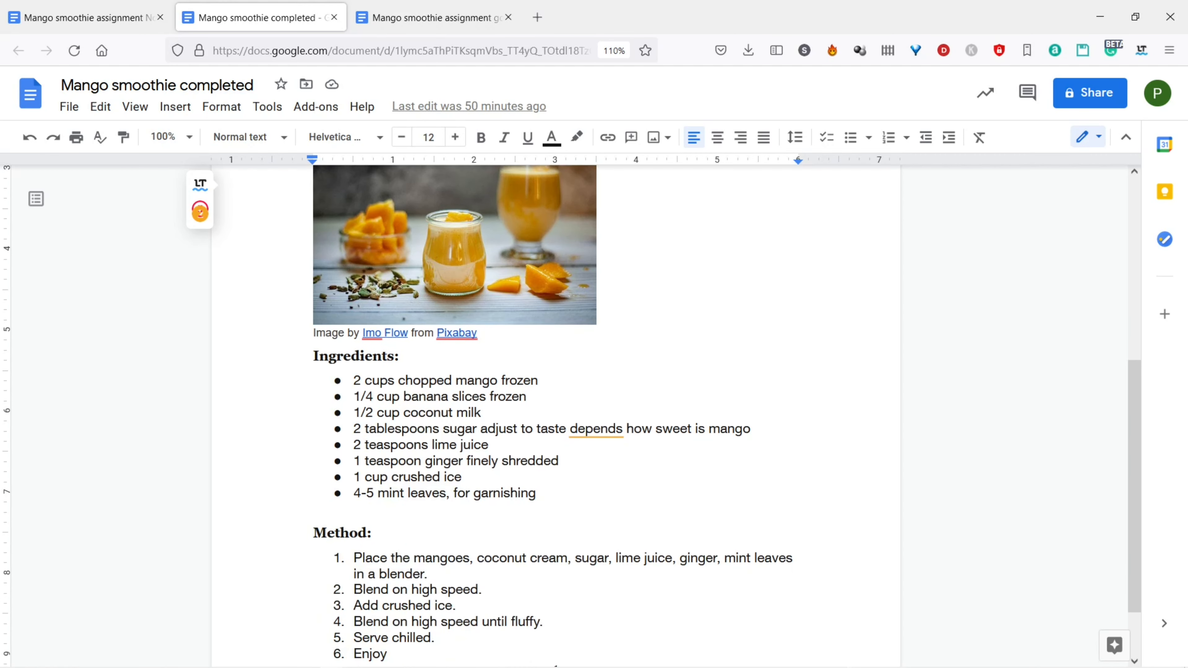
pyautogui.scroll(2, 556, 417)
pyautogui.moveTo(481, 427); pyautogui.dragTo(419, 428)
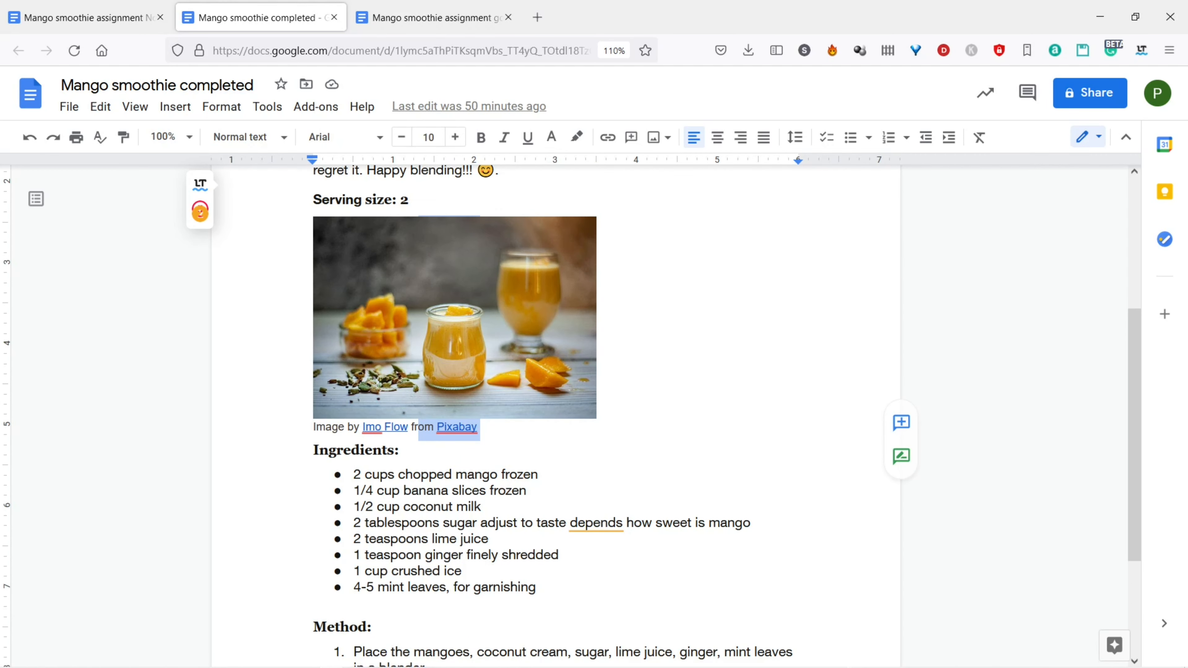
pyautogui.moveTo(313, 426); pyautogui.dragTo(484, 427)
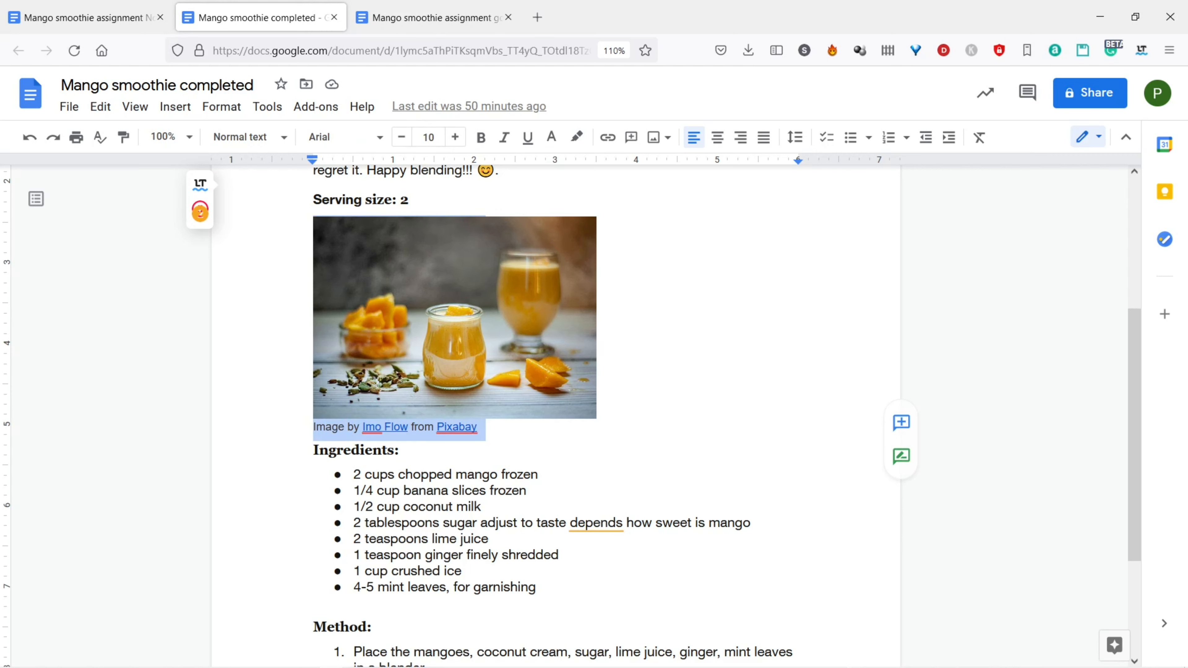
pyautogui.scroll(-4, 556, 417)
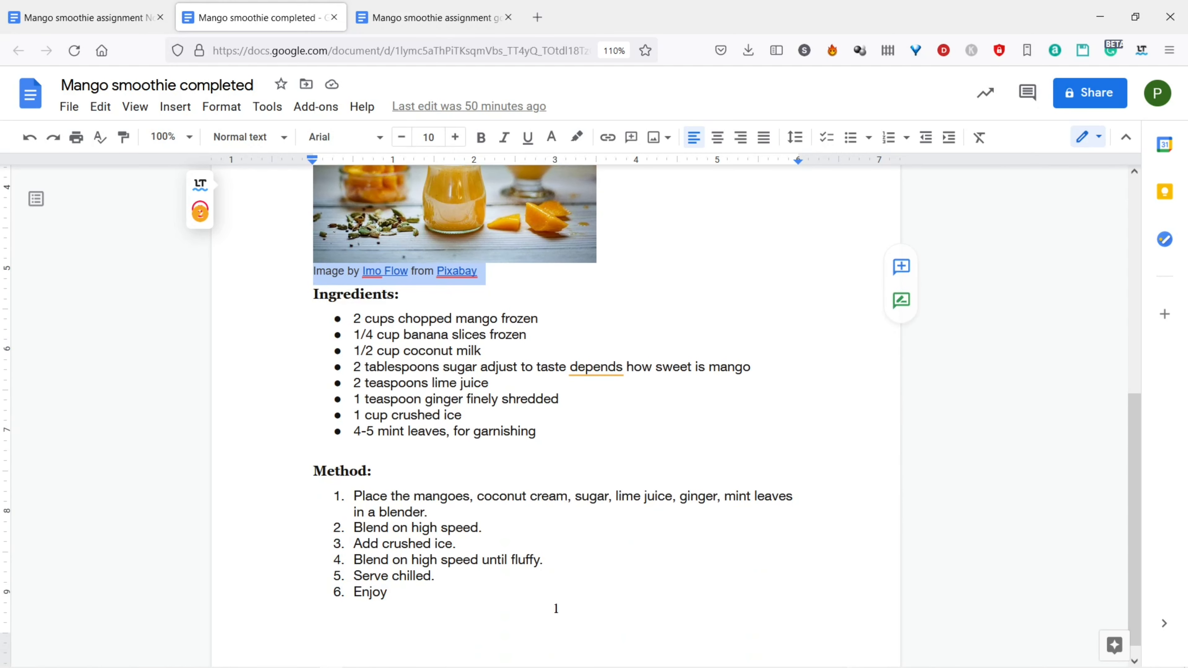
pyautogui.moveTo(314, 450); pyautogui.dragTo(323, 450)
pyautogui.scroll(-1, 557, 416)
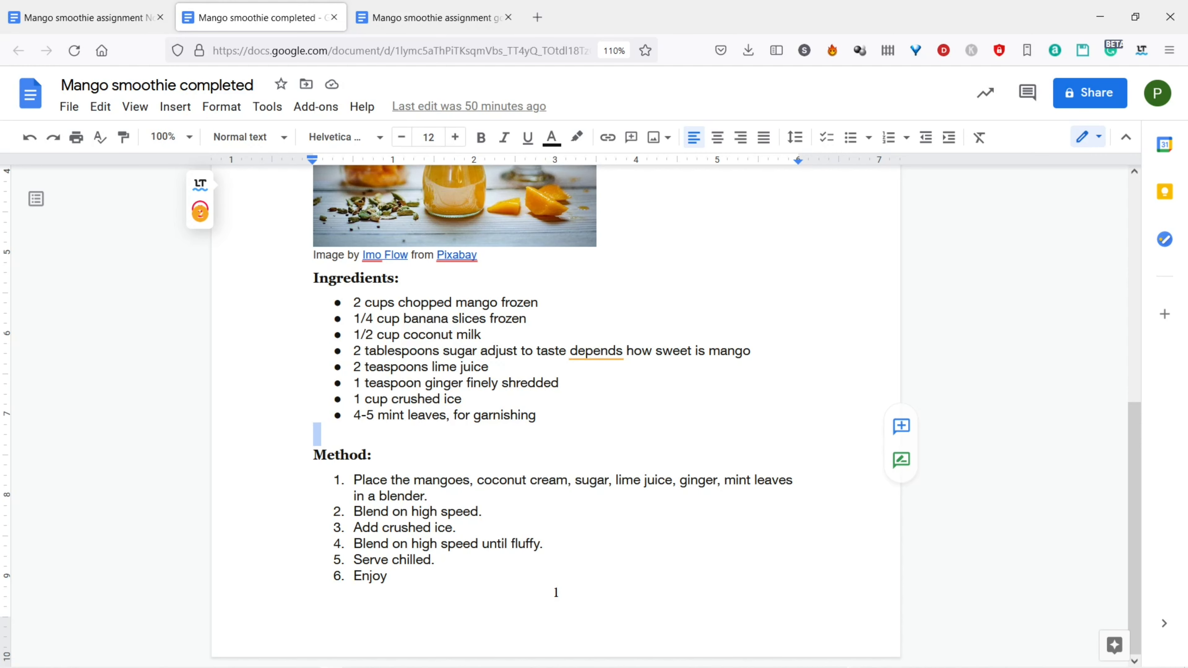
pyautogui.hotkey('ctrl', 'Tab')
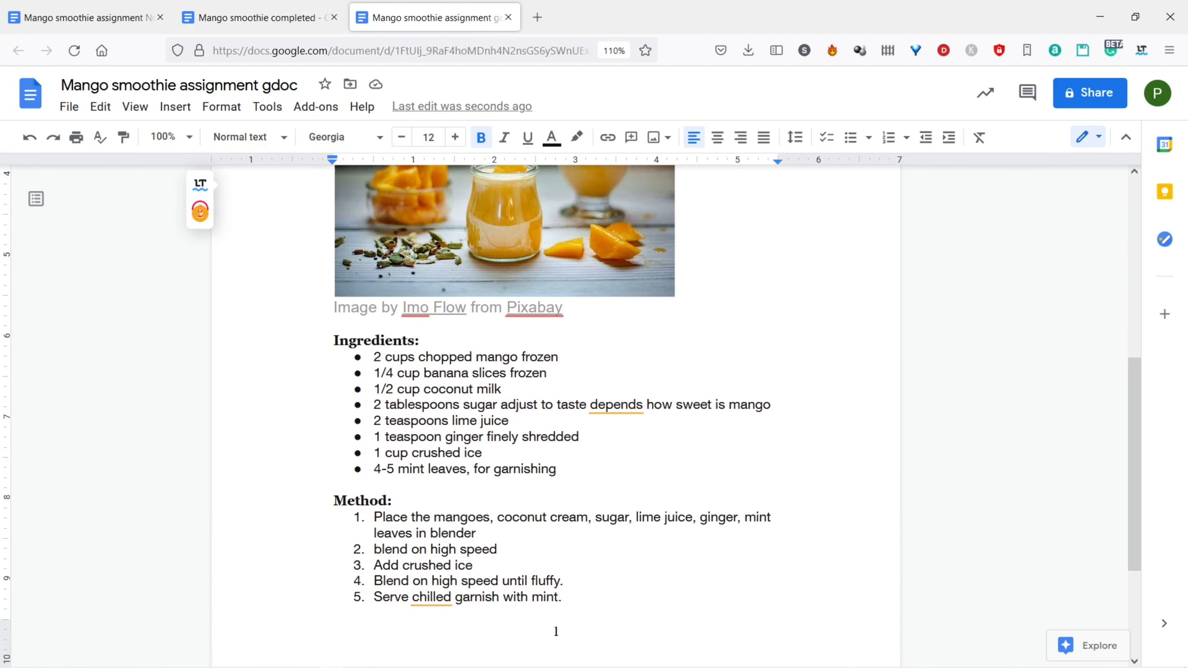
pyautogui.scroll(12, 401, 434)
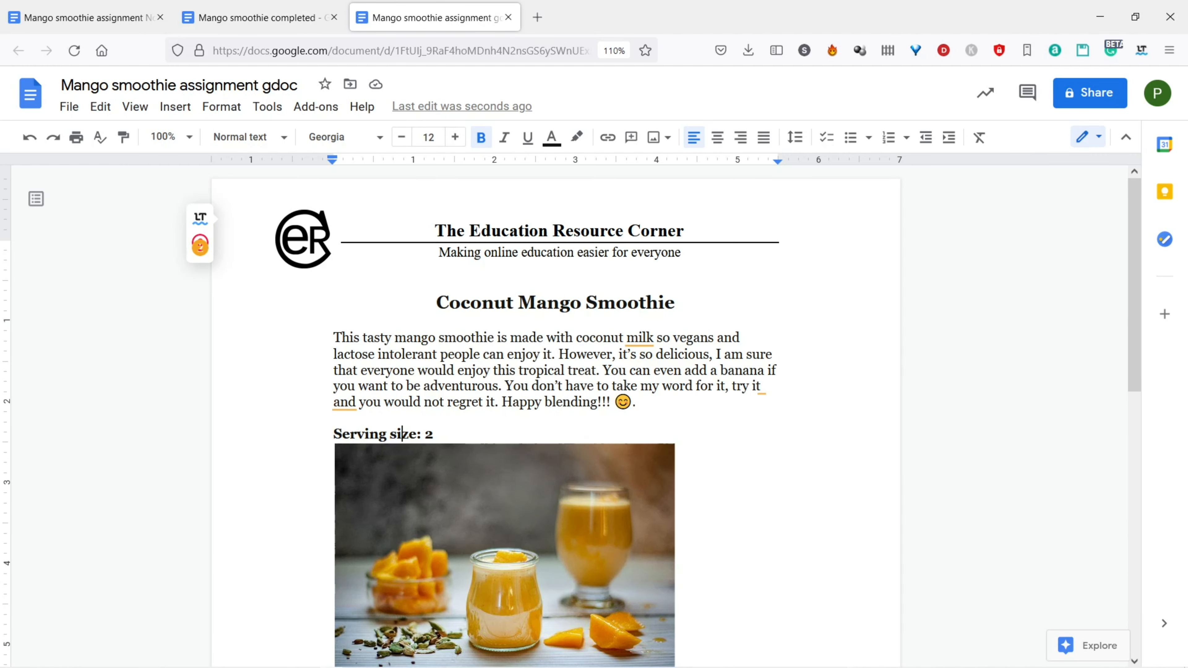